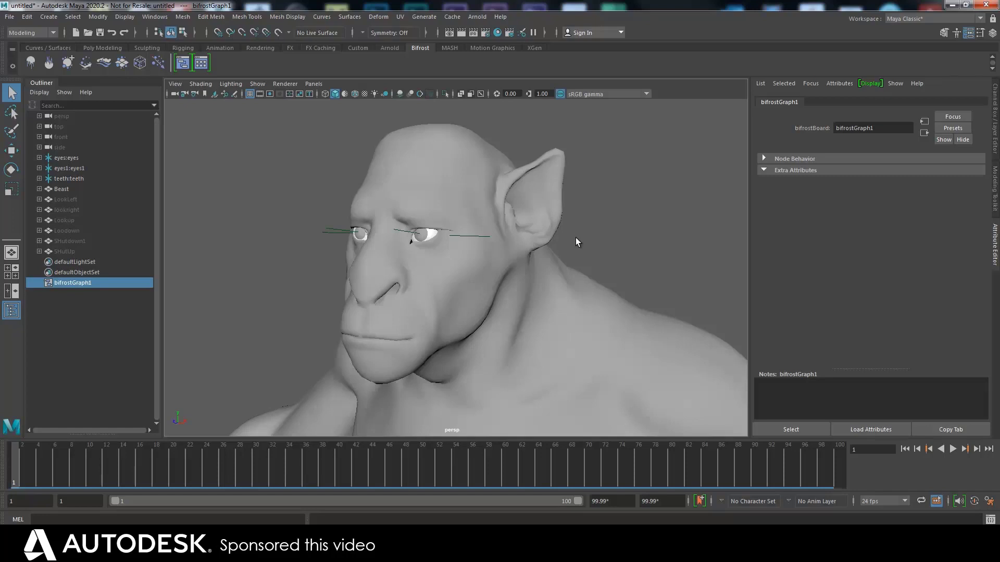
- Play the keyed animation with the eyes:eyes locator selected, rewind to frame 1 and examine the skin around the beast's eyes
alt+middle_drag(585, 227, 589, 230)
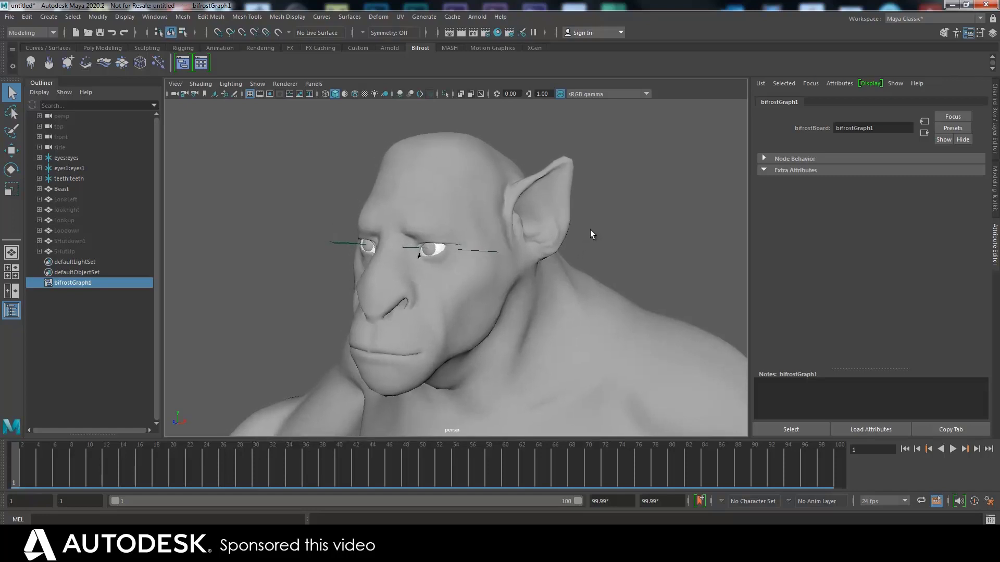
mouse_move(590, 230)
alt+mouse_down()
mouse_move(584, 272)
mouse_move(596, 249)
mouse_move(584, 247)
mouse_move(591, 224)
mouse_move(536, 228)
mouse_move(584, 217)
mouse_move(575, 211)
mouse_move(561, 226)
mouse_move(578, 217)
mouse_move(571, 241)
mouse_move(575, 226)
alt+mouse_up()
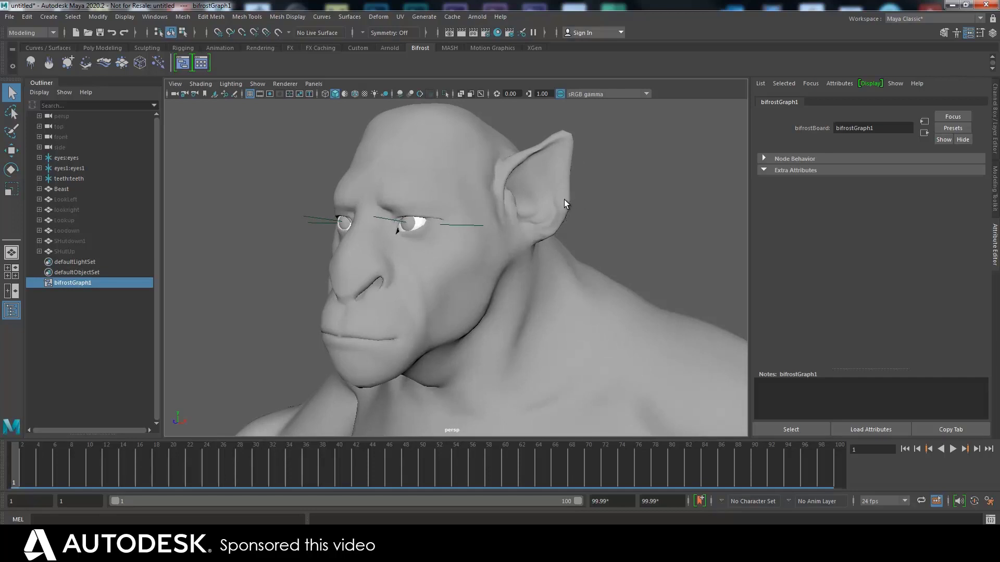
click(462, 226)
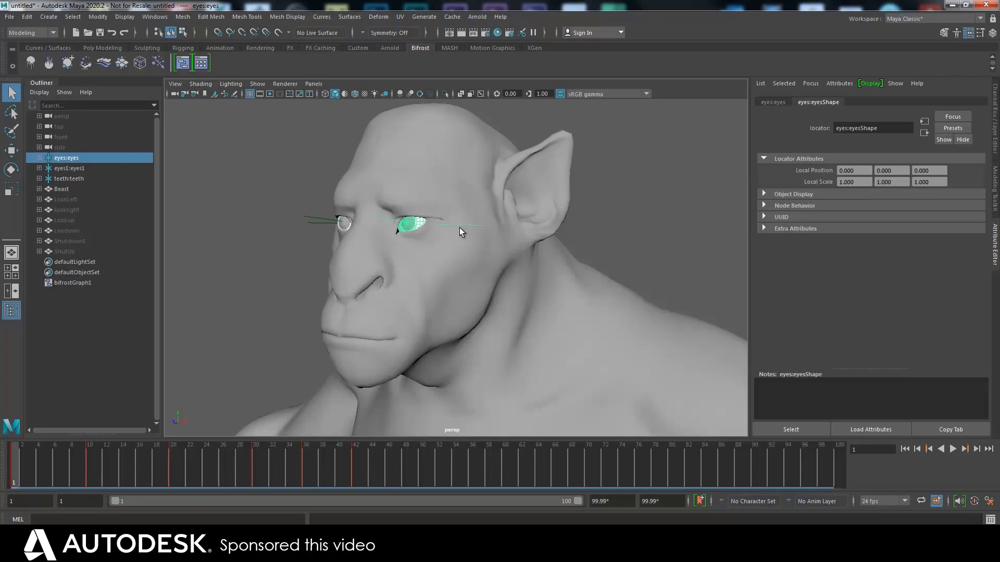
click(624, 224)
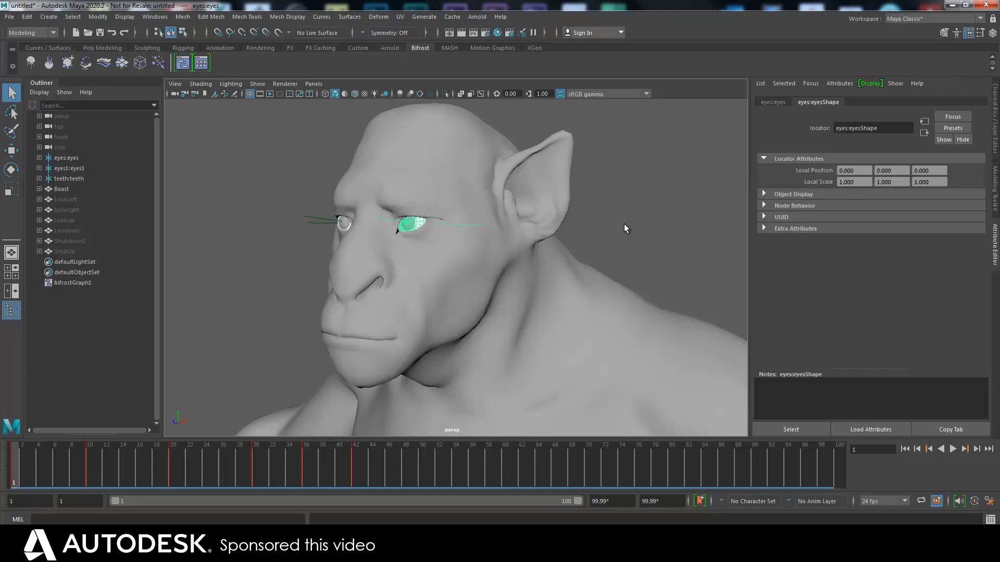
click(464, 225)
key(alt+v)
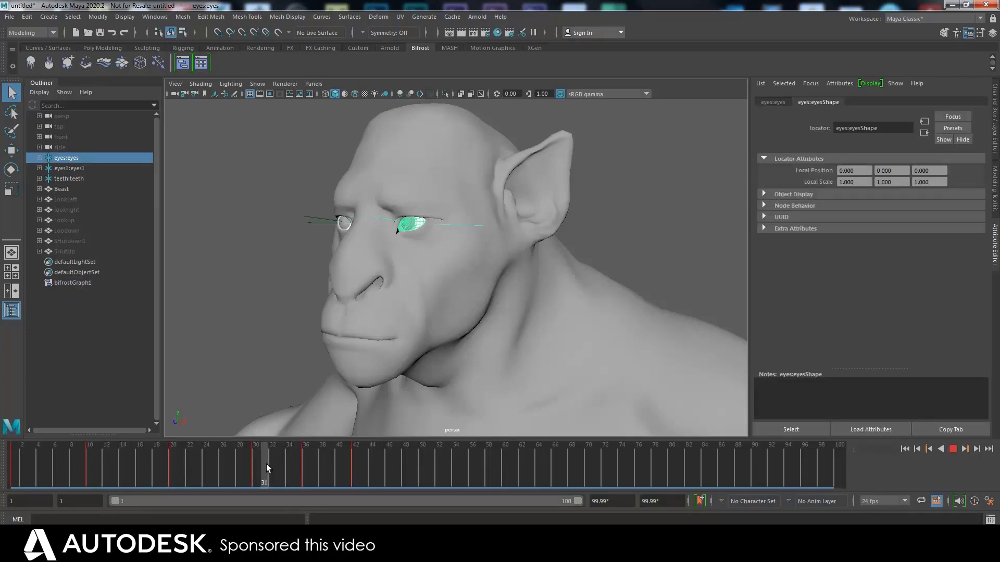
drag(267, 464, 13, 468)
click(263, 277)
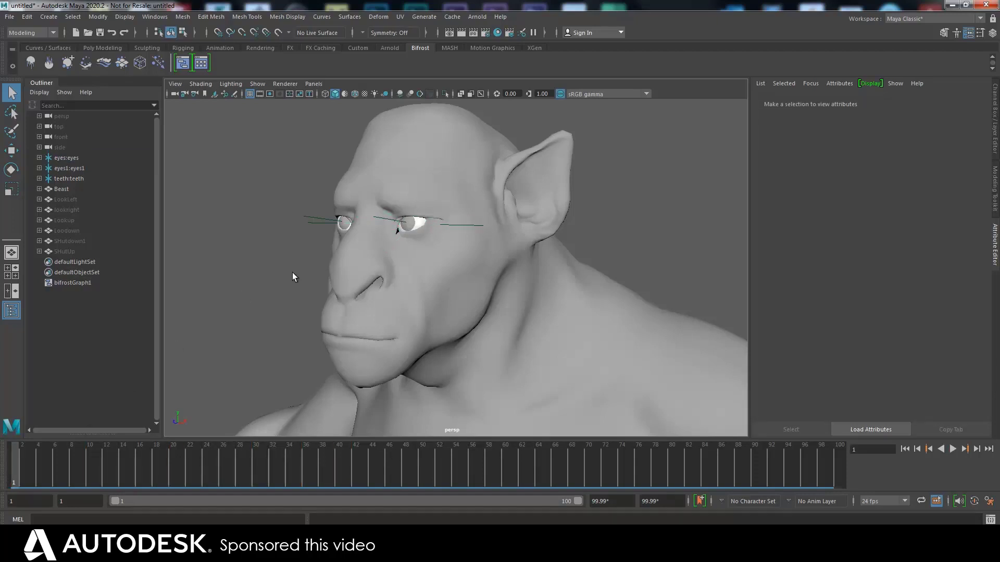
alt+middle_drag(292, 273, 292, 289)
alt+right_drag(287, 354, 288, 316)
alt+middle_drag(288, 316, 287, 309)
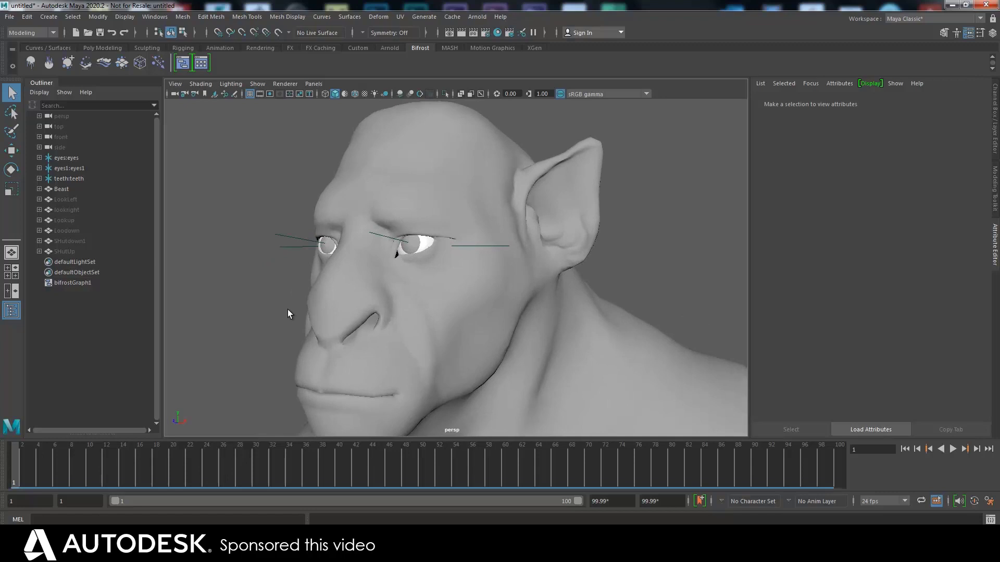
alt+drag(288, 310, 280, 289)
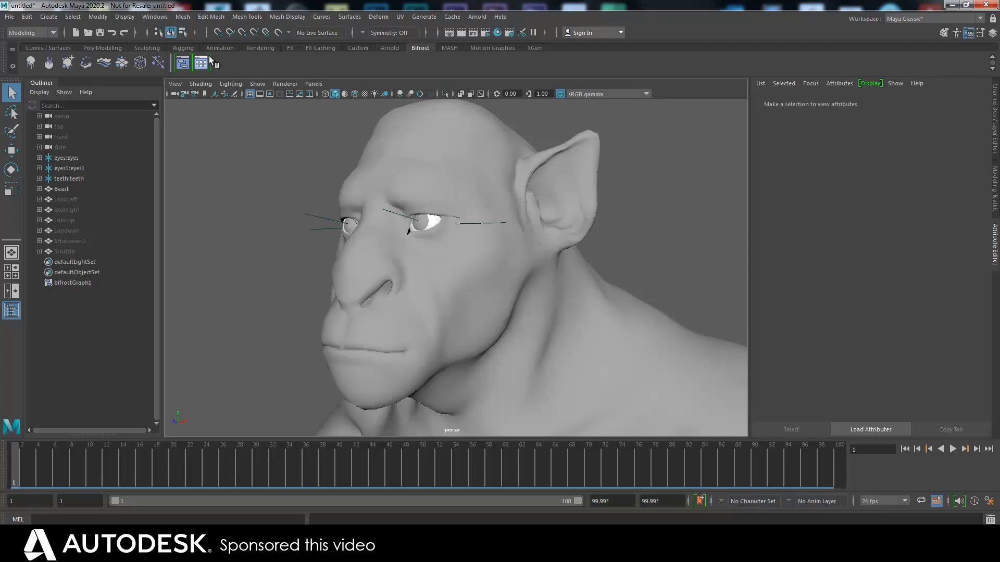
- Open the Bifrost Graph Editor, delete the extra graph created there, and load bifrostGraph1 for editing
click(182, 63)
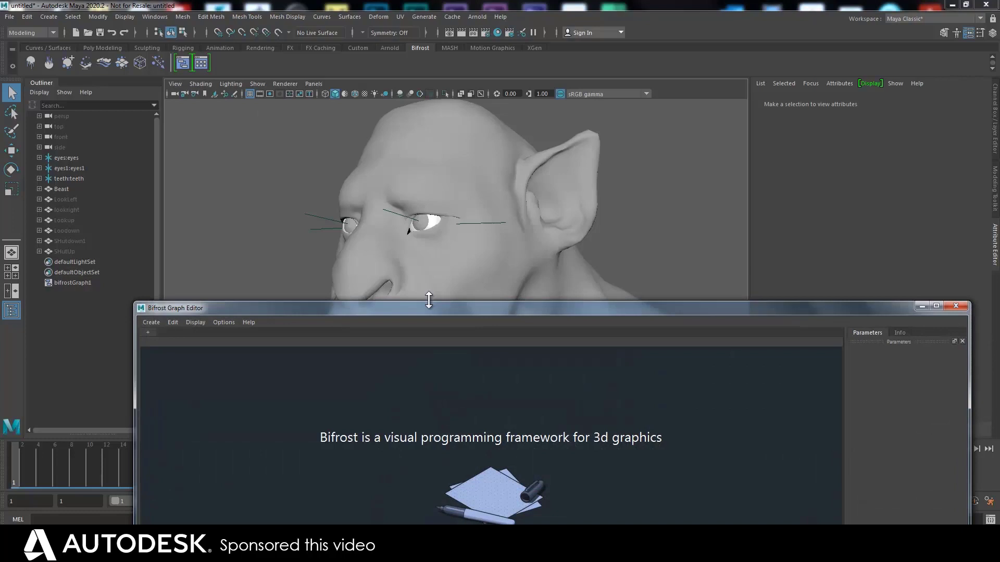
drag(420, 261, 407, 179)
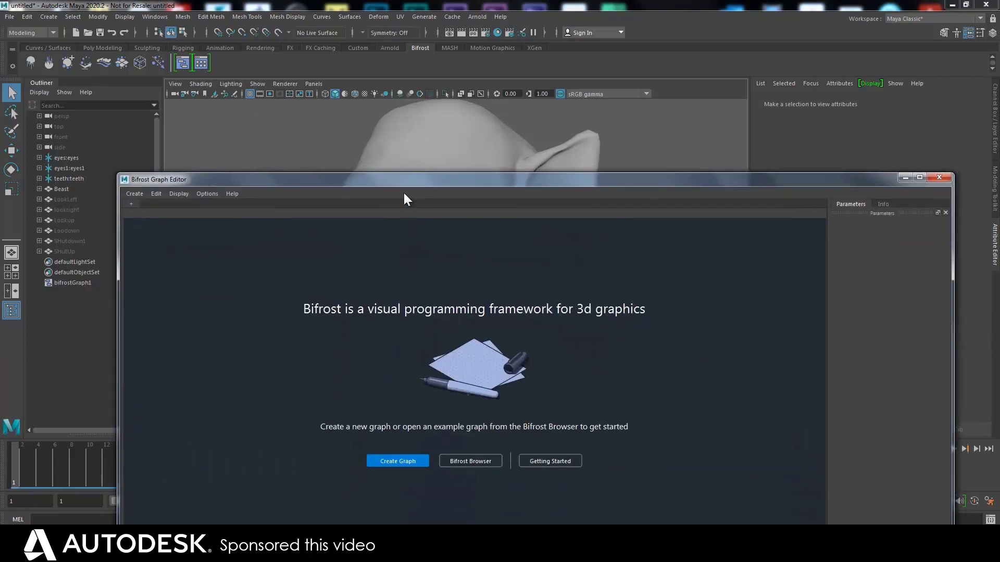
click(401, 456)
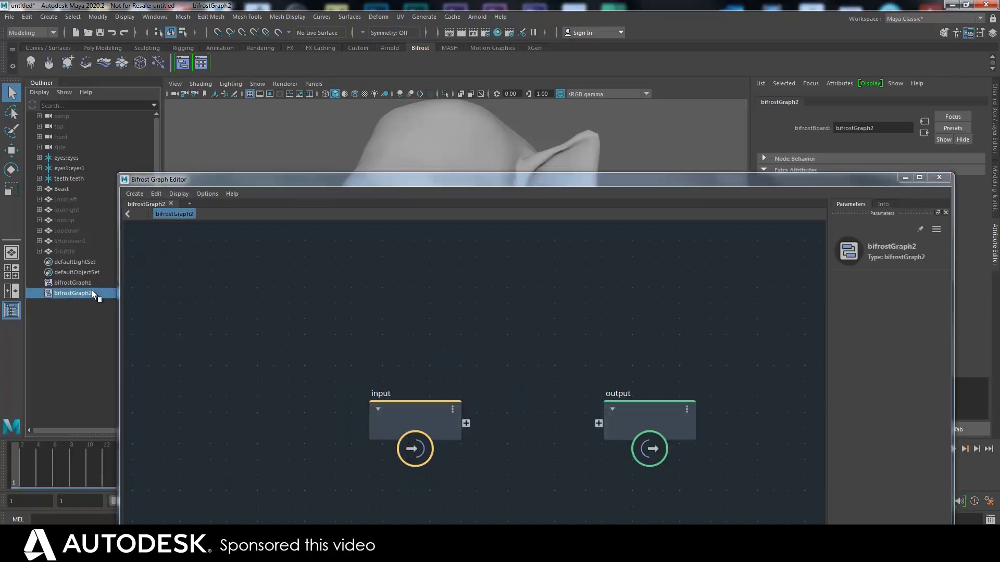
key(Delete)
click(78, 282)
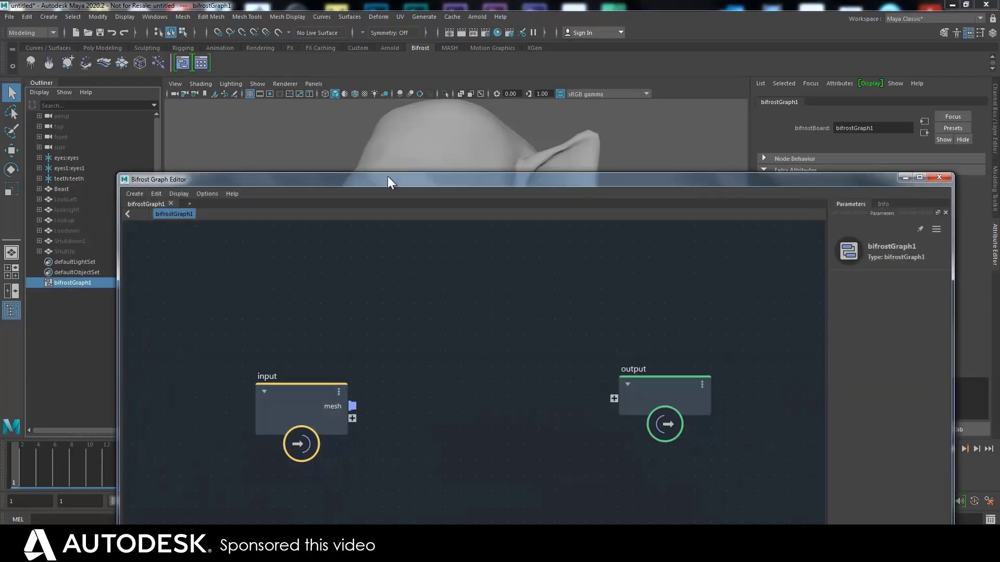
drag(387, 179, 478, 229)
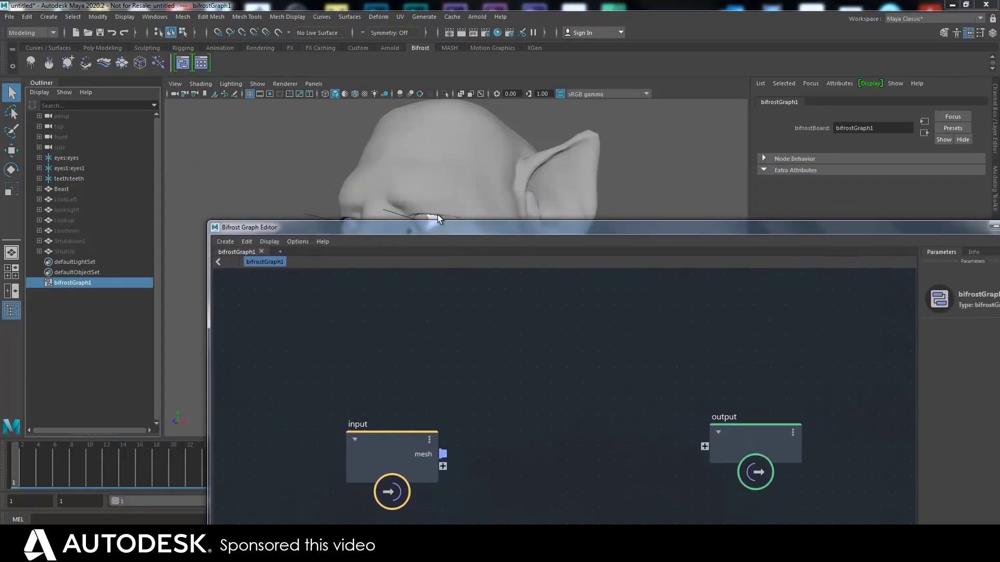
right_click(68, 283)
right_click(57, 282)
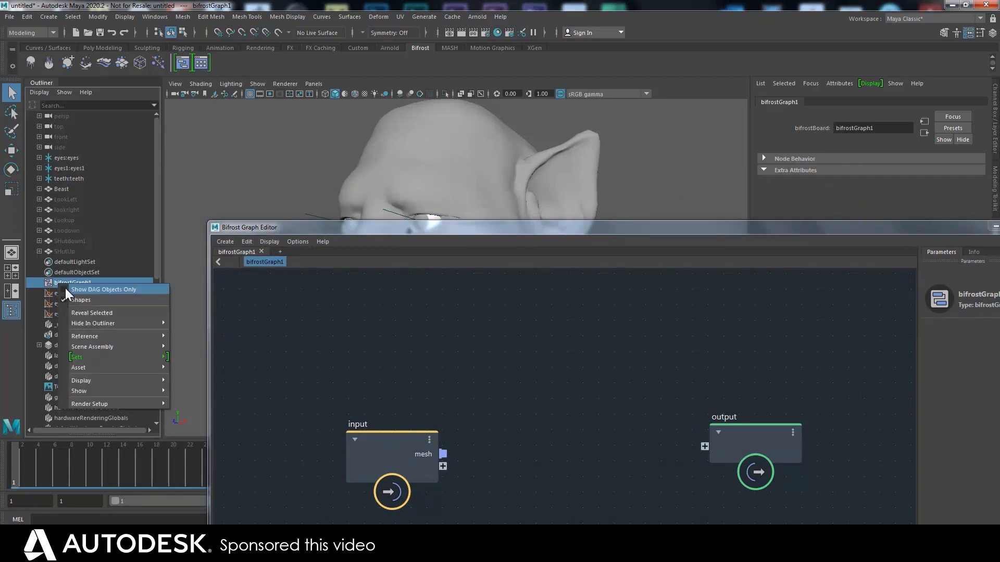
click(75, 290)
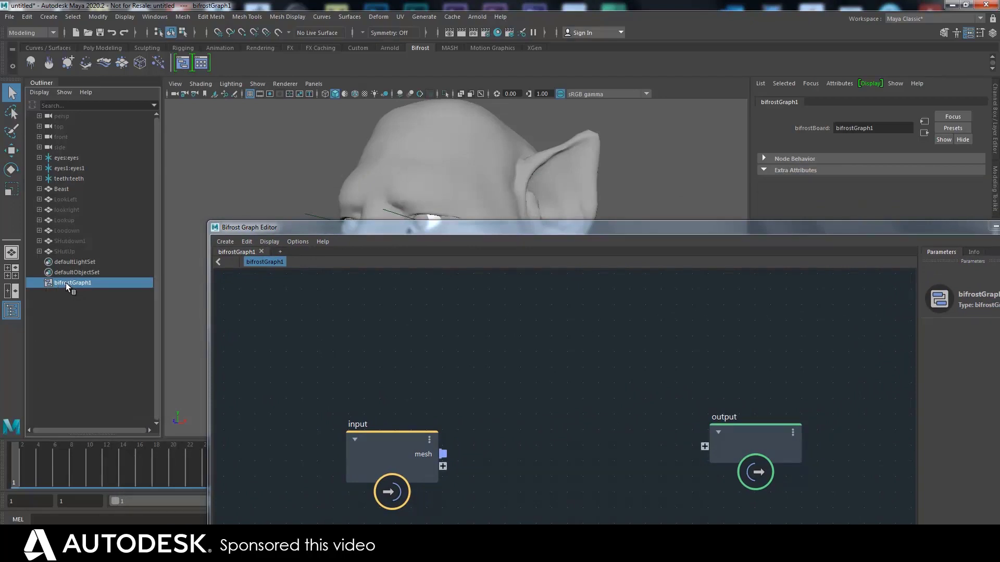
right_click(66, 283)
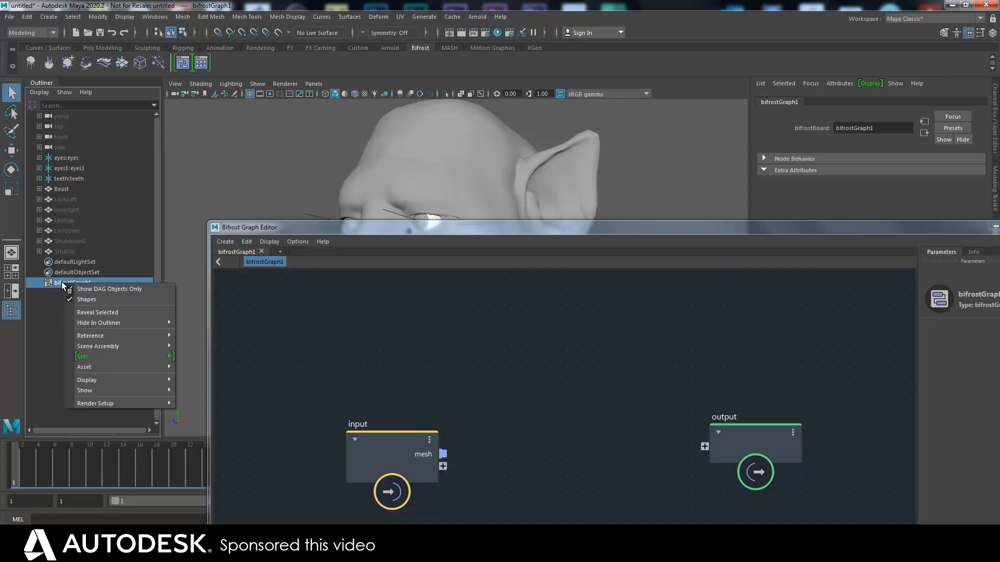
click(64, 281)
- Rename the bifrostGraph1 node in the Outliner as EyeGraph
double_click(66, 283)
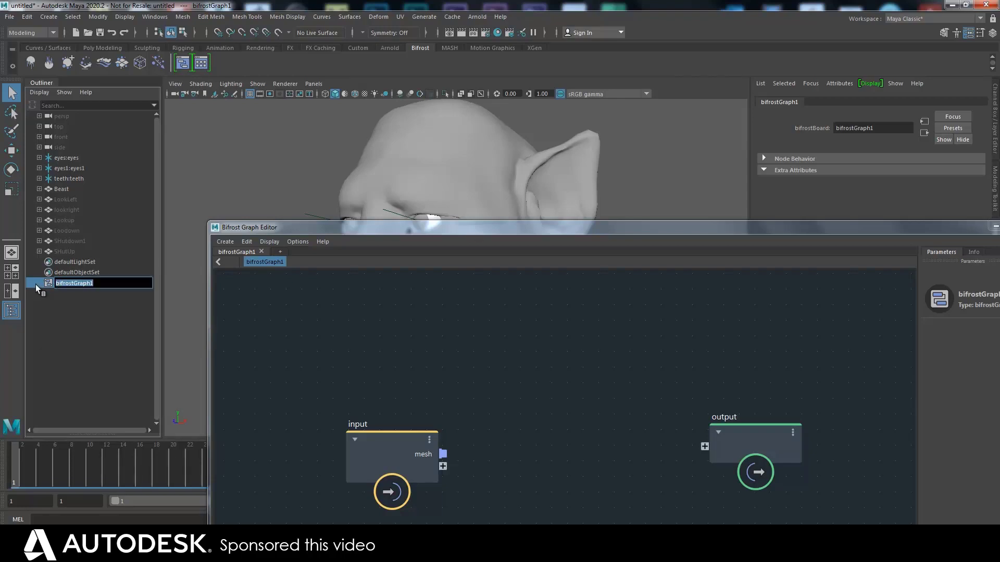
text(EyeGraph)
key(Return)
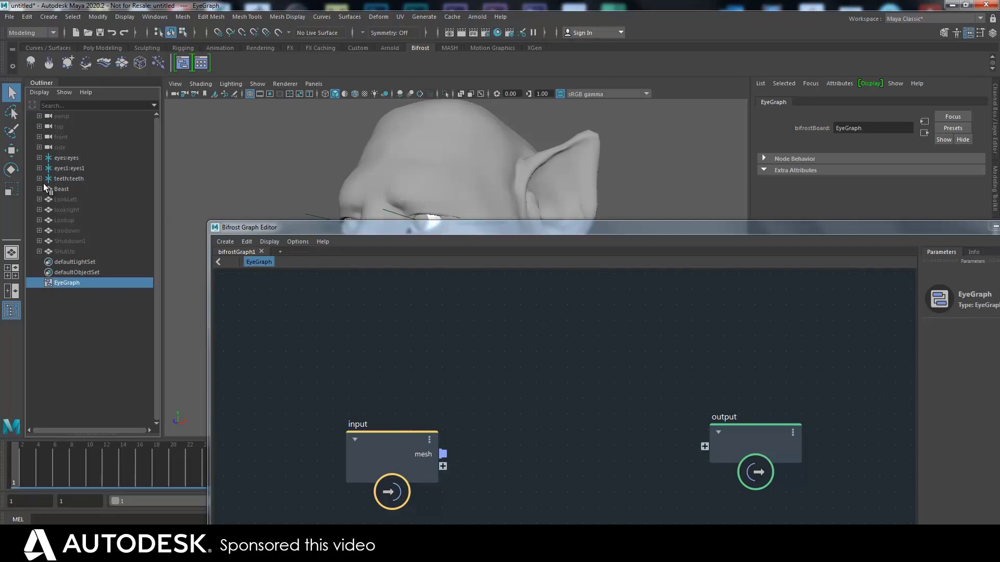
- Bring the Beast mesh into EyeGraph as an input node and delete the old generic input node
drag(43, 188, 343, 325)
click(393, 452)
key(Delete)
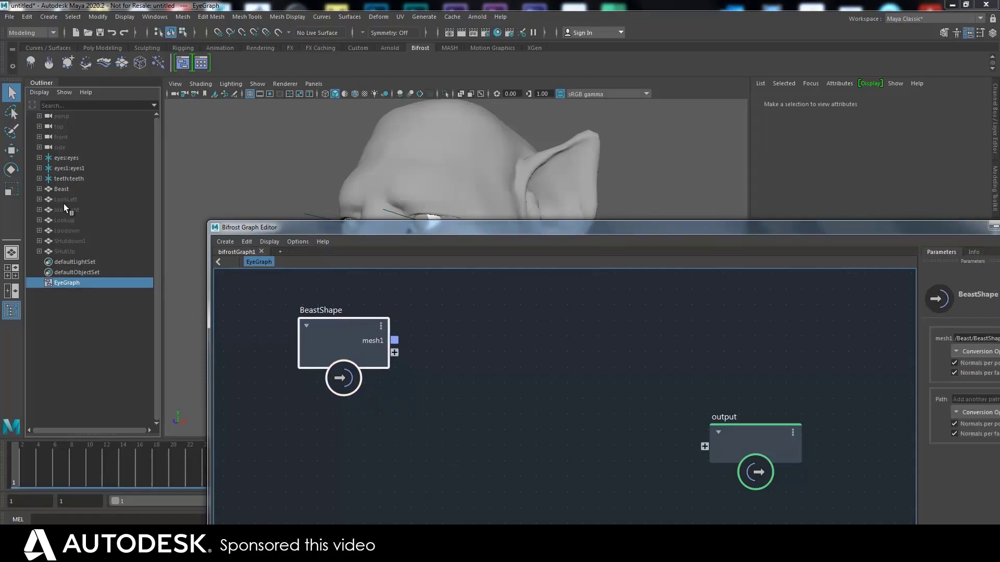
- Bring the LookLeft mesh into EyeGraph as a second input node below BeastShape
drag(61, 202, 327, 435)
click(752, 444)
drag(572, 229, 550, 270)
- Add a get_point_position node to EyeGraph and connect BeastShape's mesh1 output to its geometry input
key(Tab)
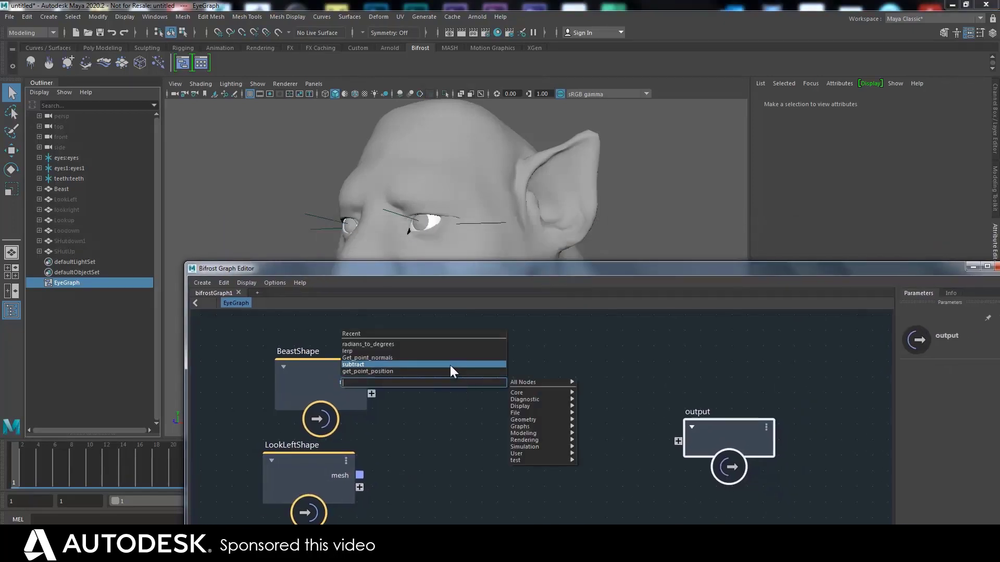
text(Get_point_normal)
key(BackSpace)
key(BackSpace)
key(BackSpace)
key(BackSpace)
key(BackSpace)
key(BackSpace)
key(BackSpace)
key(BackSpace)
key(BackSpace)
key(BackSpace)
key(BackSpace)
key(BackSpace)
key(BackSpace)
key(BackSpace)
key(BackSpace)
key(BackSpace)
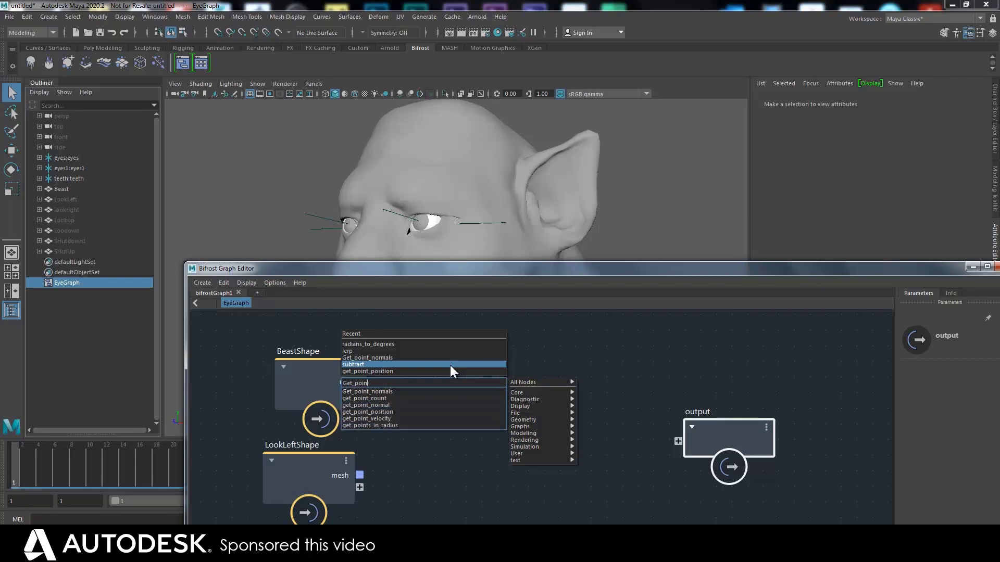
text(getpo)
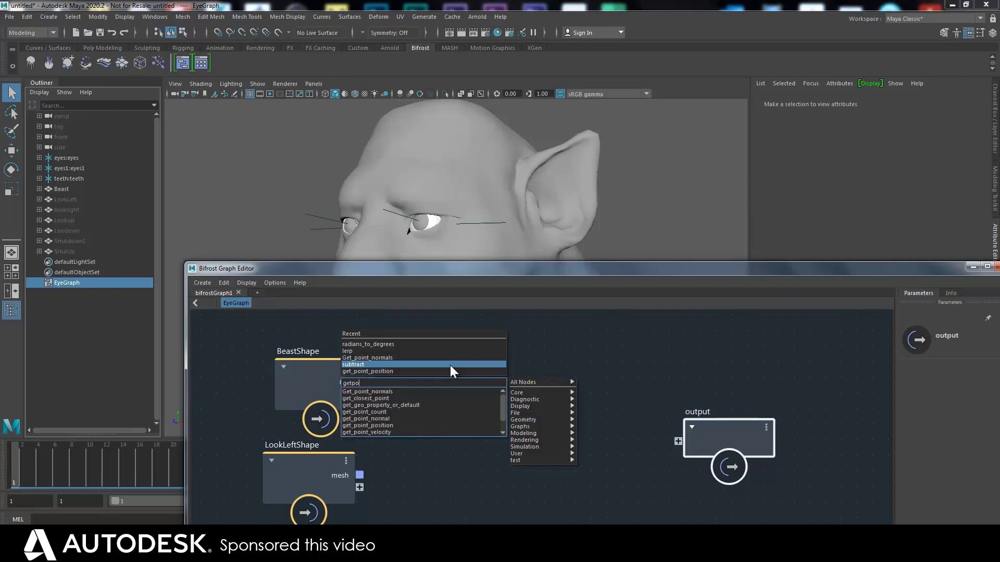
click(370, 425)
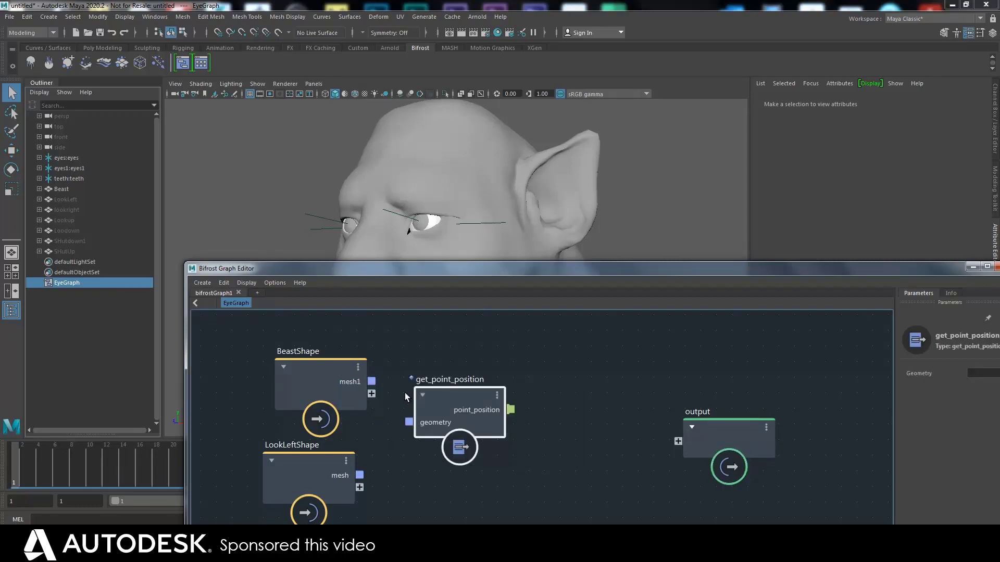
click(404, 350)
drag(371, 381, 438, 365)
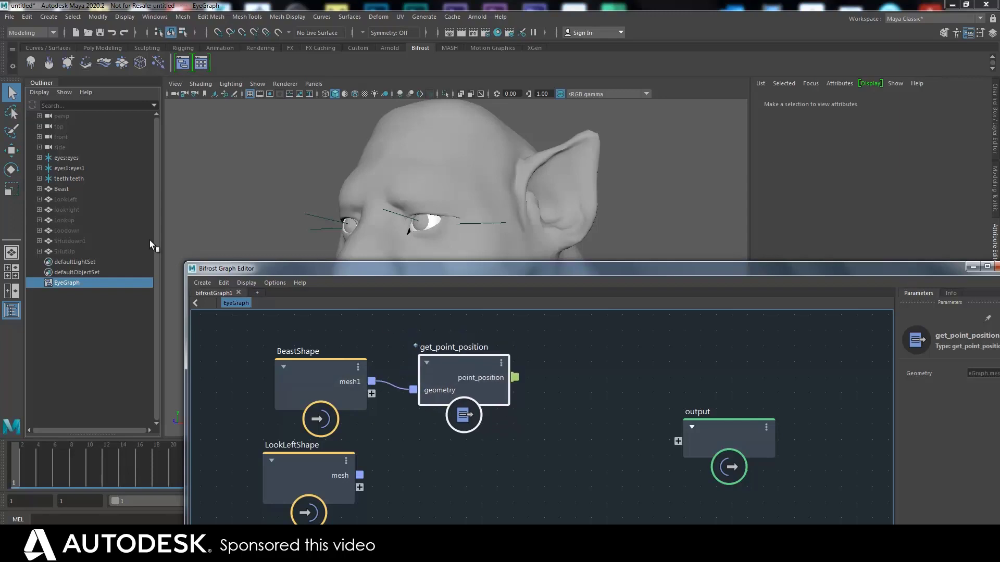
- Unhide the LookLeft mesh and switch the viewport to wireframe to compare its eye area with the Beast mesh
click(61, 200)
key(shift+h)
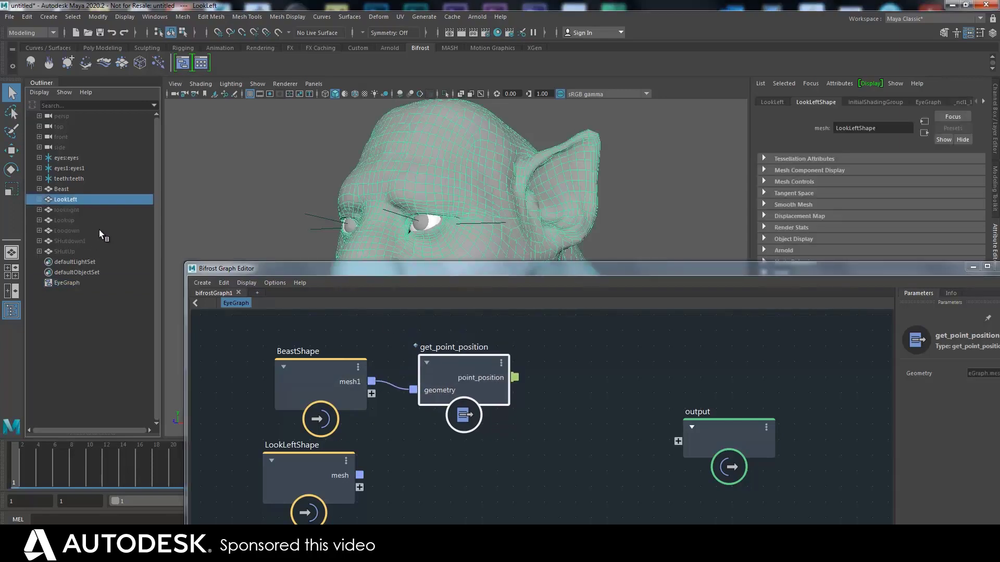
drag(338, 267, 333, 322)
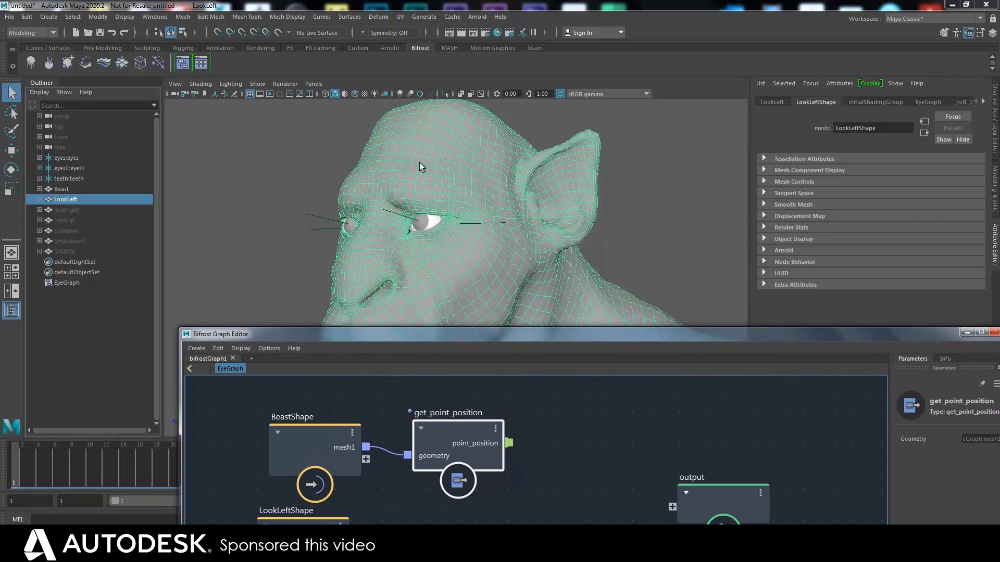
click(203, 85)
click(204, 102)
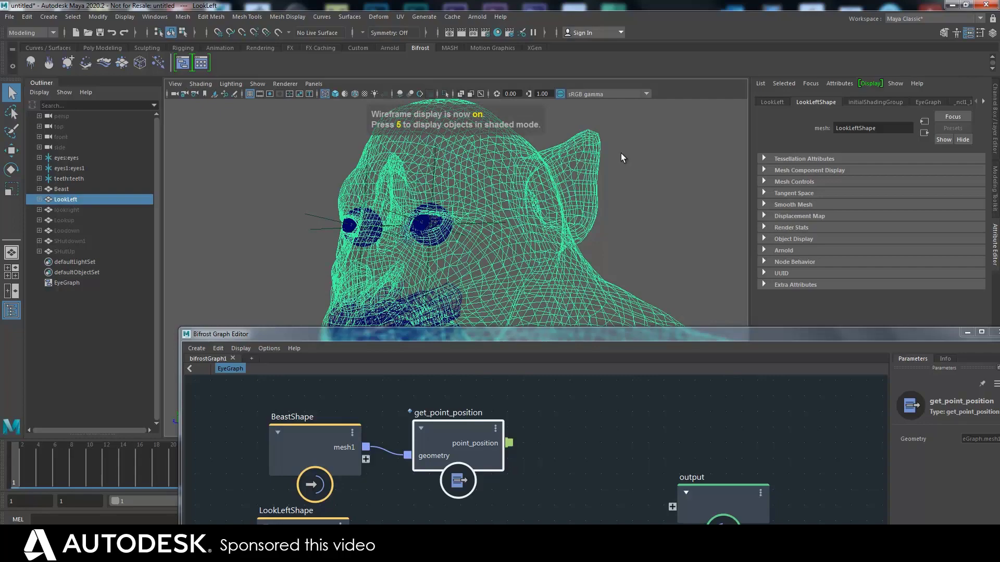
alt+drag(641, 137, 637, 190)
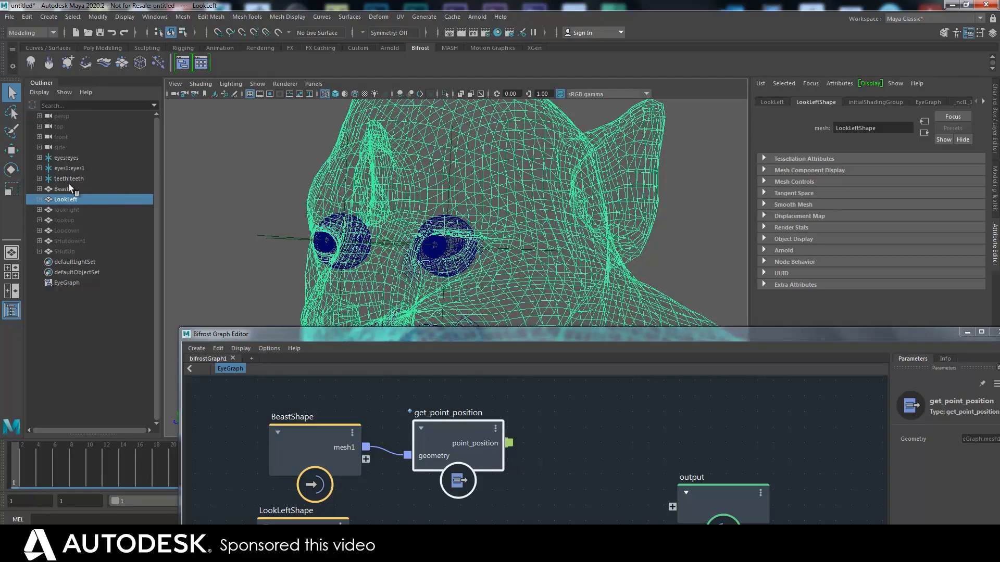
click(60, 190)
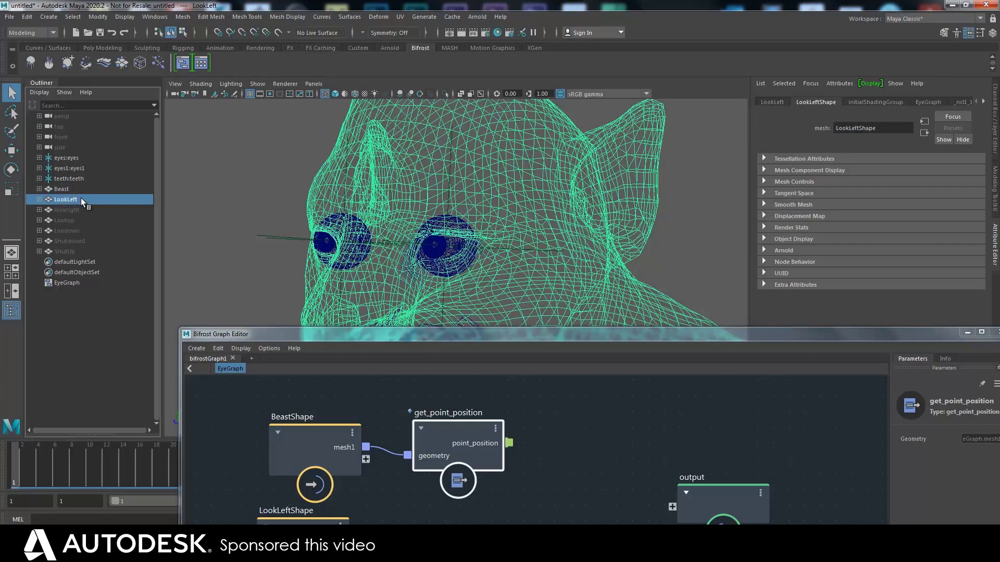
mouse_move(270, 250)
alt+middle_down()
mouse_move(272, 195)
mouse_move(203, 248)
alt+middle_up()
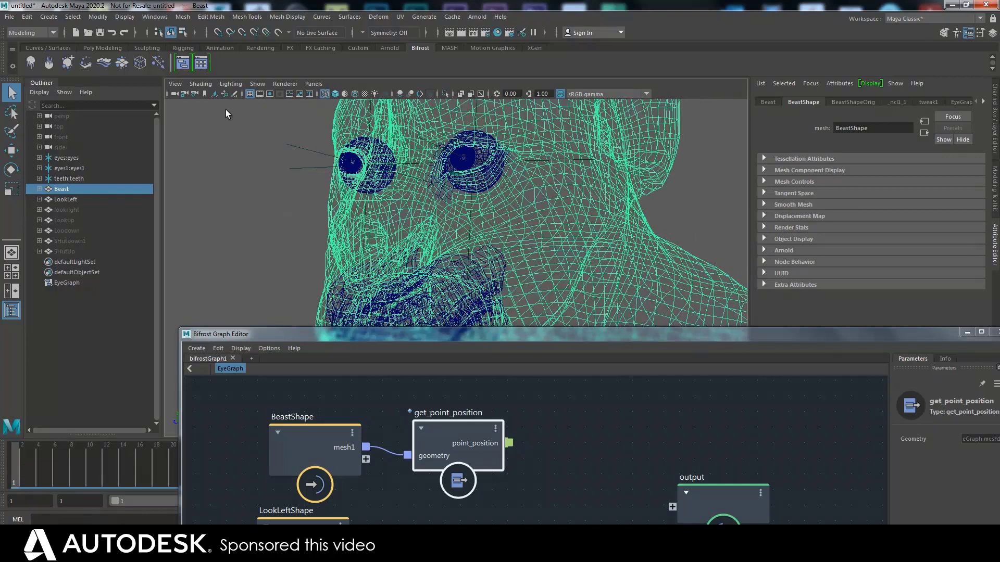
- Return the viewport to Smooth Shade All and hide the LookLeft mesh again
click(200, 84)
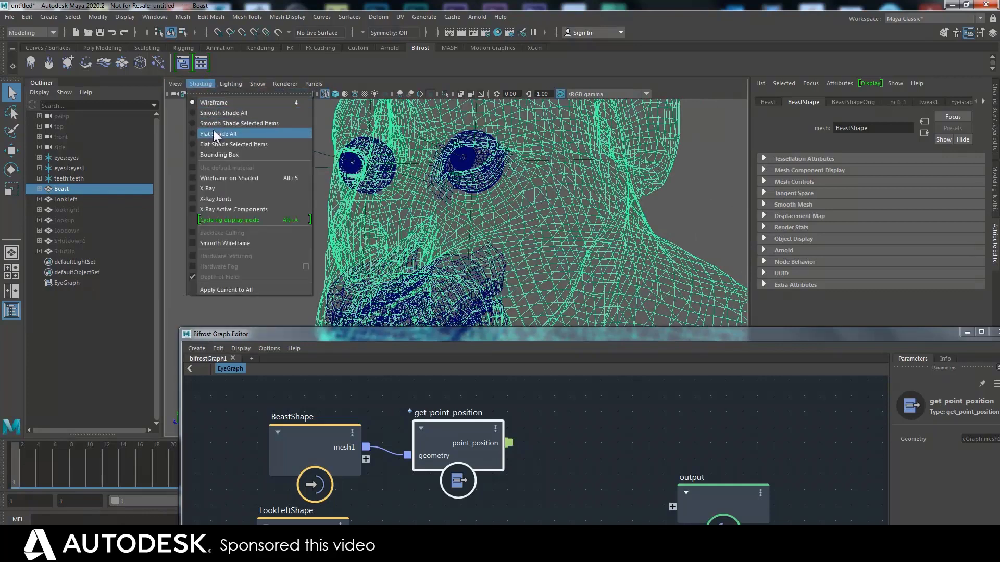
click(213, 114)
alt+drag(307, 217, 281, 243)
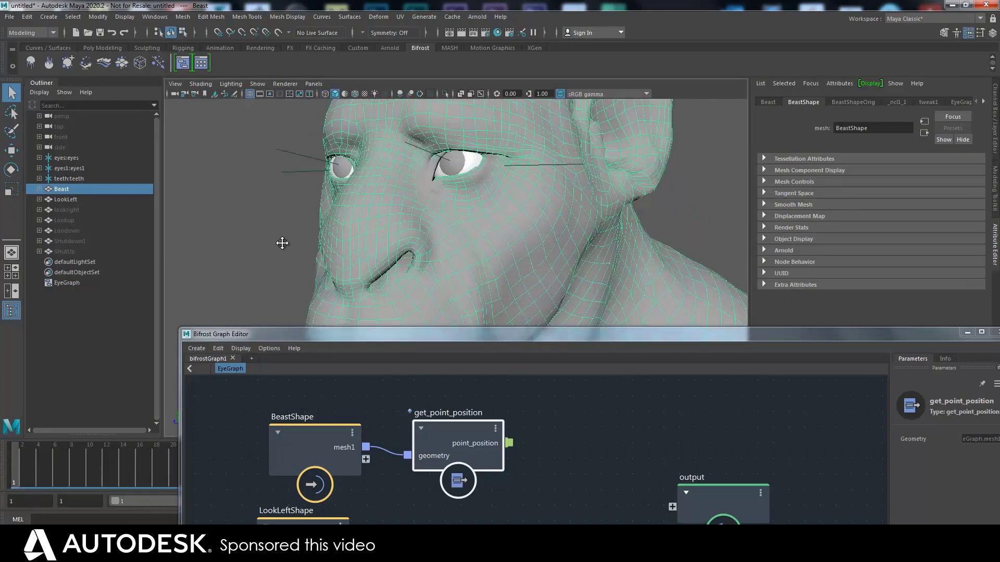
alt+middle_drag(281, 243, 270, 250)
scroll(264, 240, down, 3)
click(67, 201)
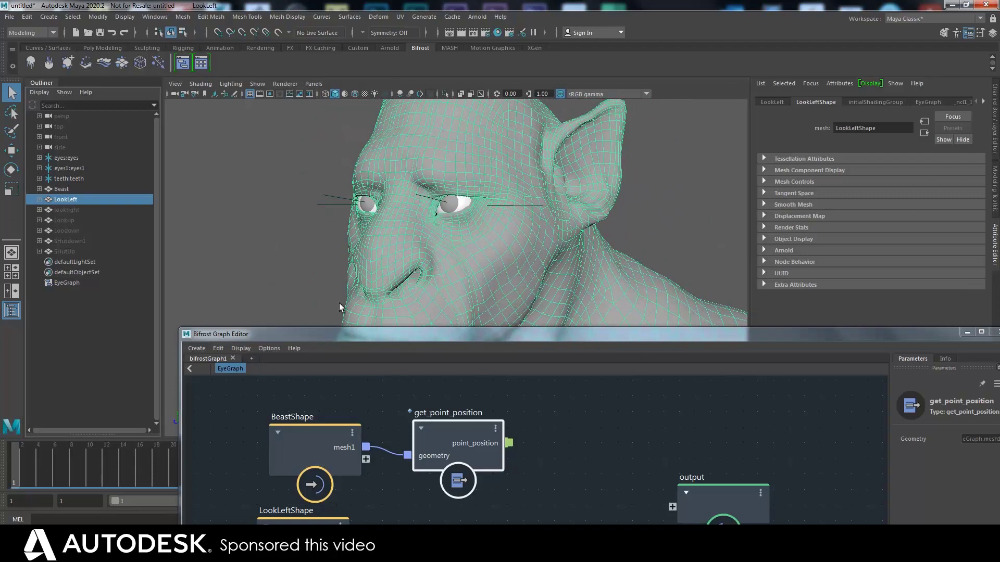
key(ctrl+h)
- Line up the get_point_position node with BeastShape and move the Bifrost Graph Editor to reveal the LookLeftShape node
drag(457, 432, 464, 427)
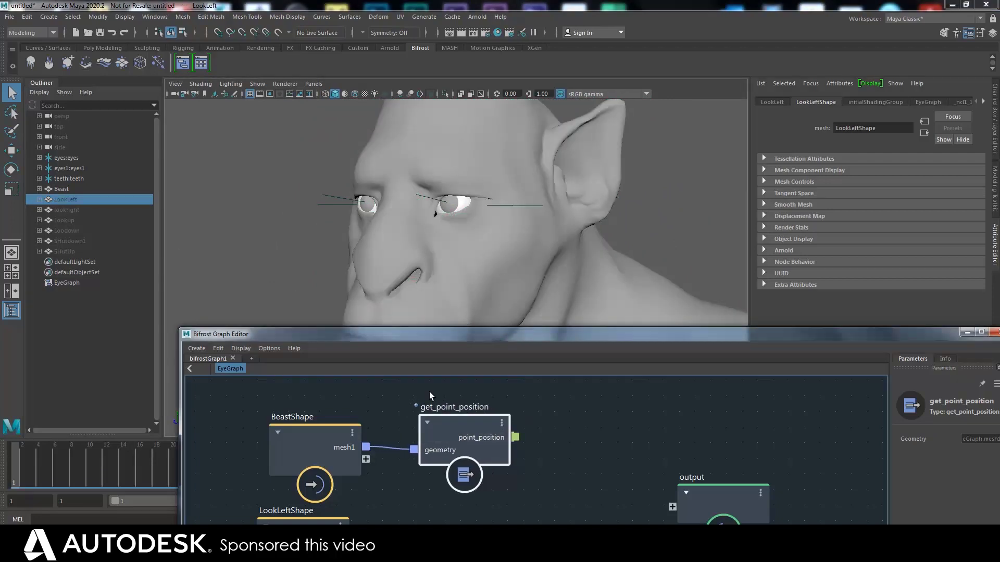
drag(435, 334, 418, 251)
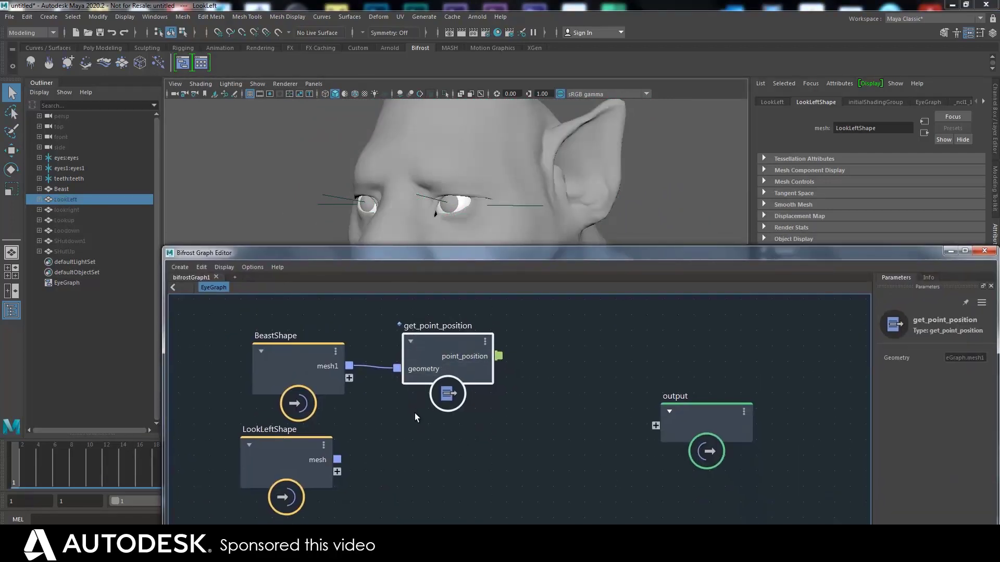
- Duplicate the get_point_position node, place the copy below it, and connect LookLeftShape's mesh output to the copy's geometry input
alt+right_drag(414, 413, 372, 412)
click(413, 350)
click(429, 361)
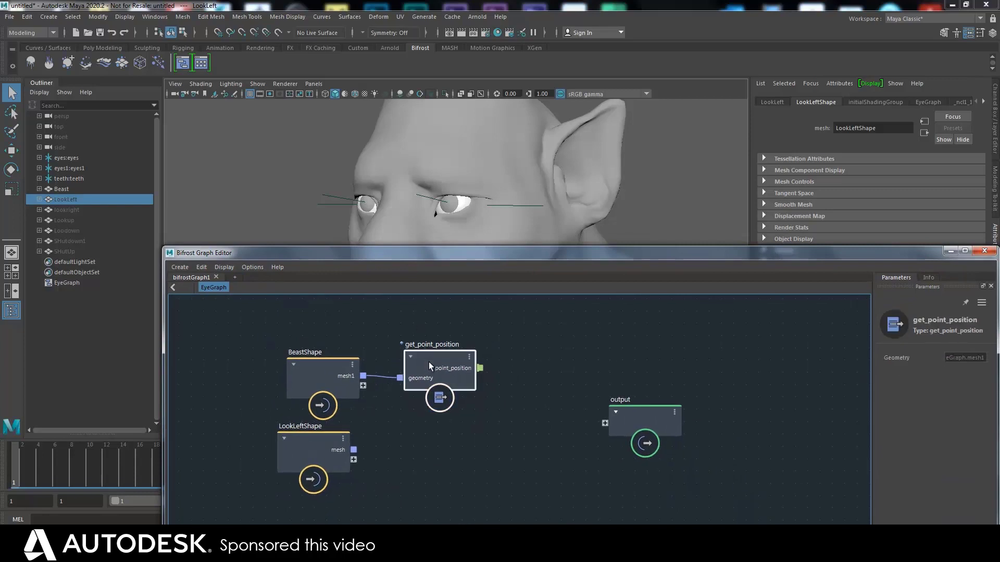
key(ctrl+d)
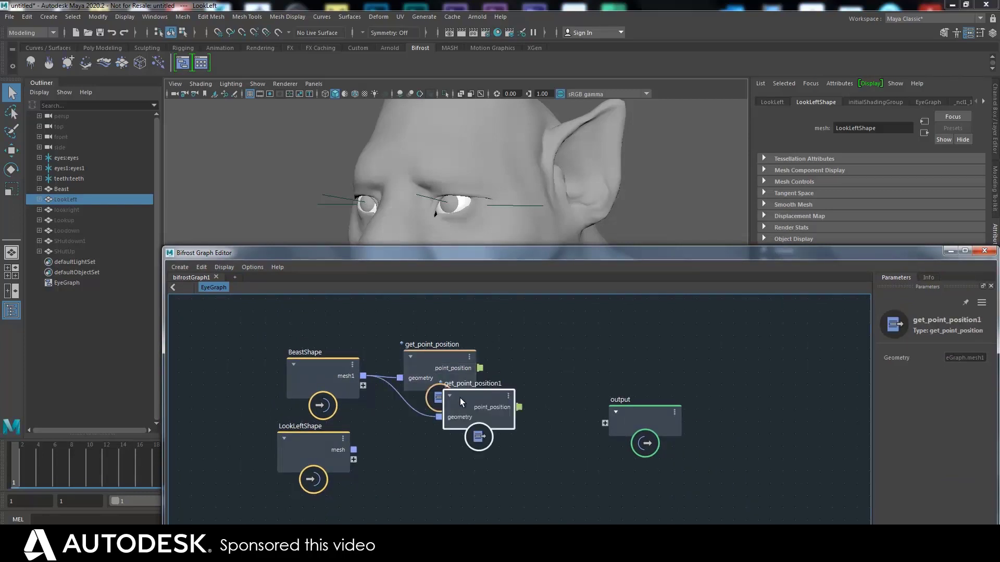
drag(402, 447, 437, 441)
drag(462, 426, 442, 447)
- Add a subtract node and feed it the point_position output of get_point_position1 first, followed by that of get_point_position
drag(635, 414, 687, 407)
key(Tab)
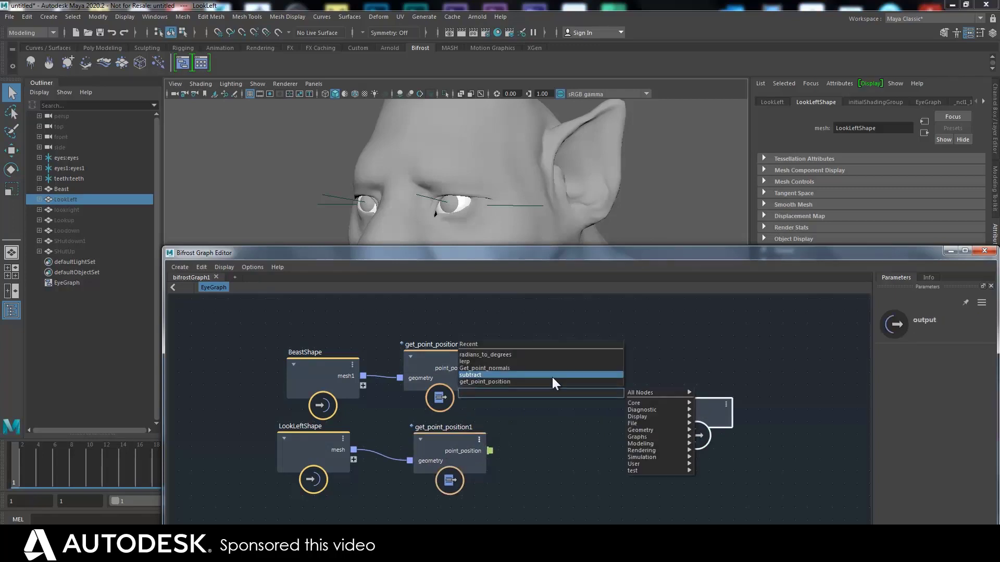
text(s)
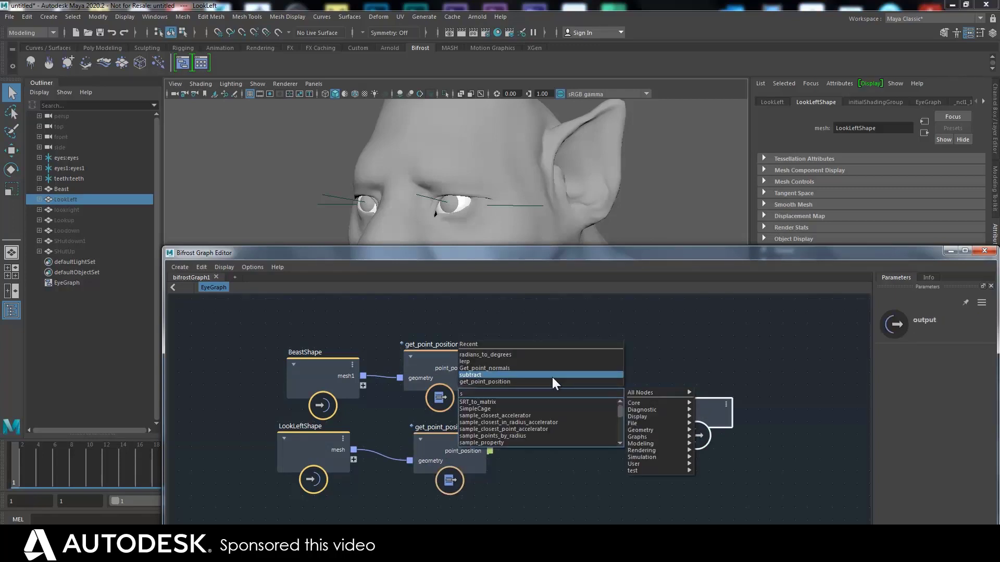
click(483, 375)
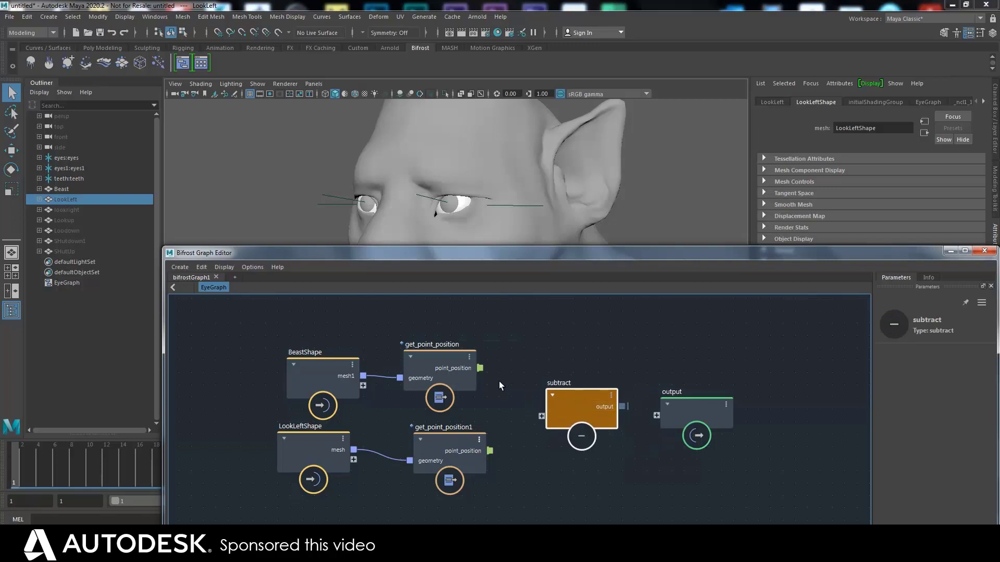
drag(490, 451, 541, 416)
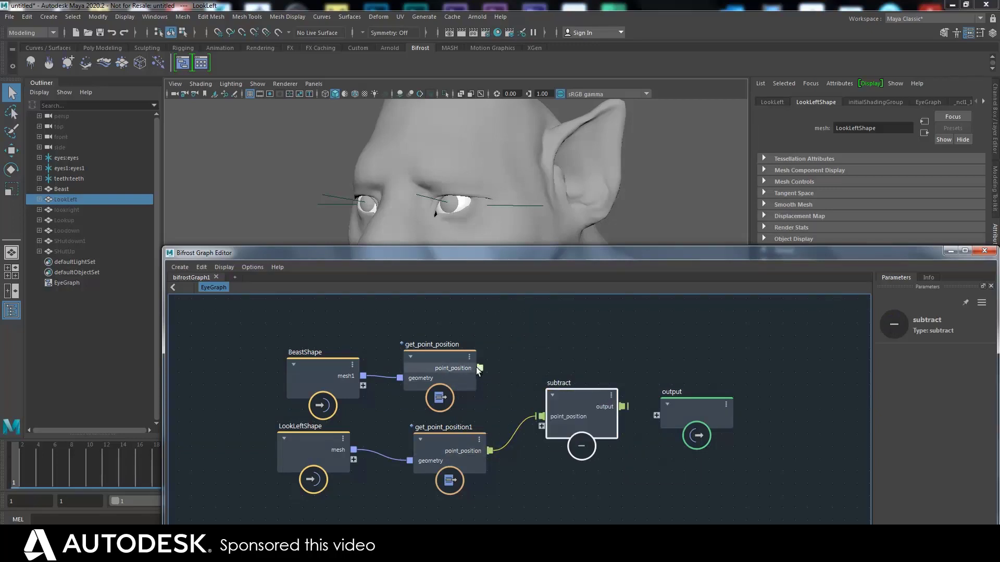
click(541, 422)
drag(477, 369, 544, 426)
drag(463, 445, 457, 454)
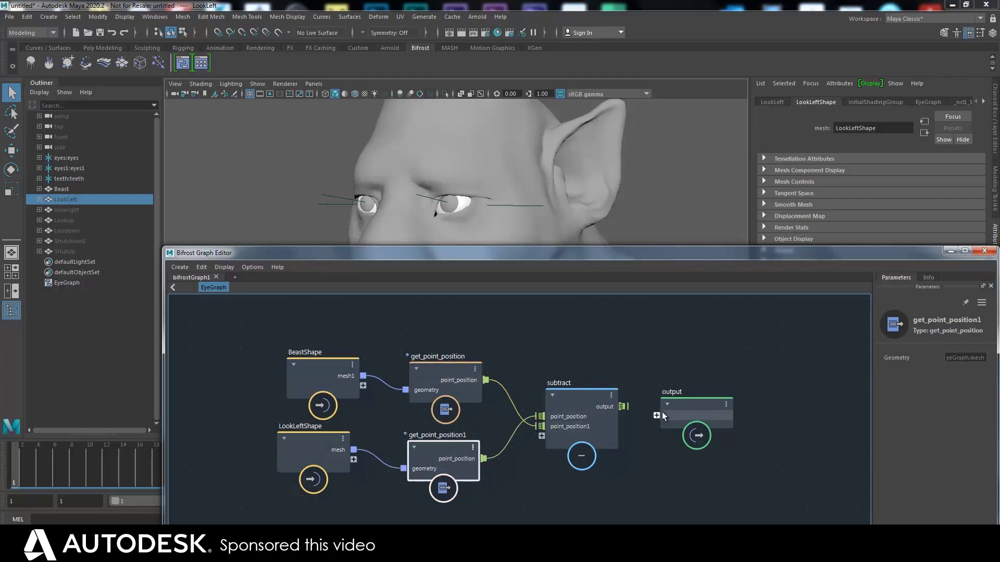
- Make room before the output node, insert an add node, and connect subtract's output to it
drag(681, 412, 786, 392)
alt+middle_drag(652, 378, 563, 378)
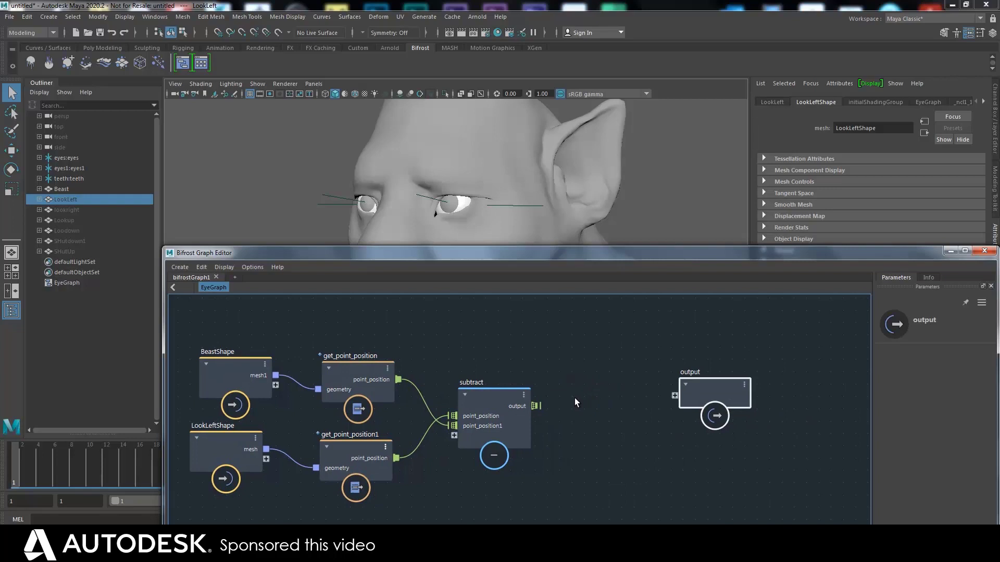
key(Tab)
text(add)
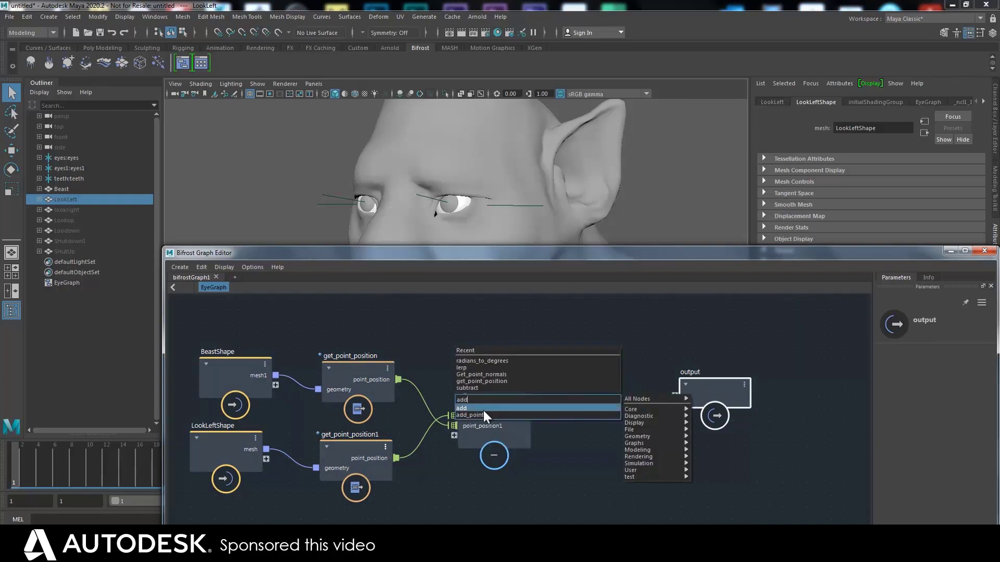
click(483, 410)
drag(564, 416, 608, 386)
drag(535, 406, 578, 398)
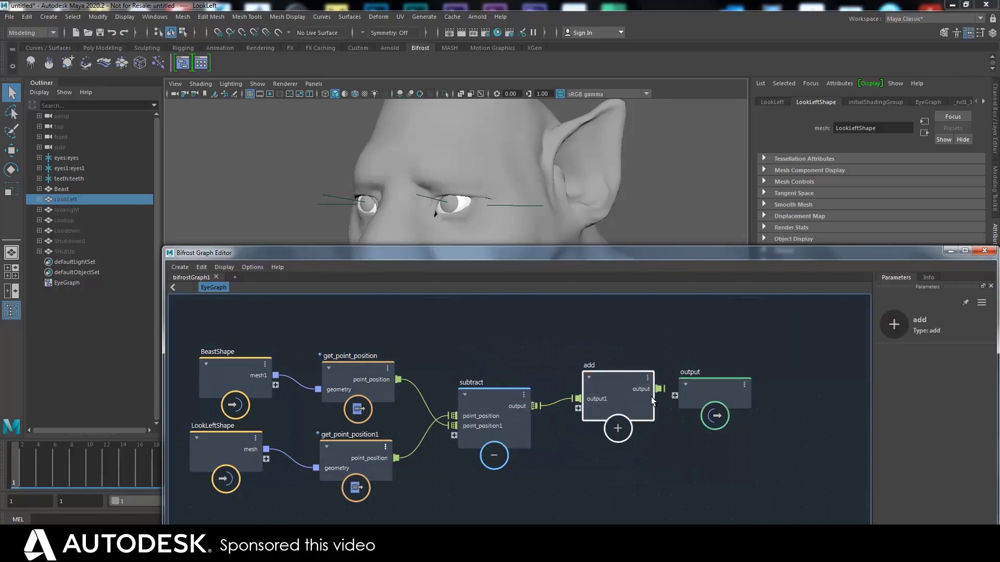
- Add a set_point_position node with add's output as positions and BeastShape's mesh1 as geometry, and connect its out_geometry to the output node
drag(705, 398, 792, 388)
key(Tab)
text(se)
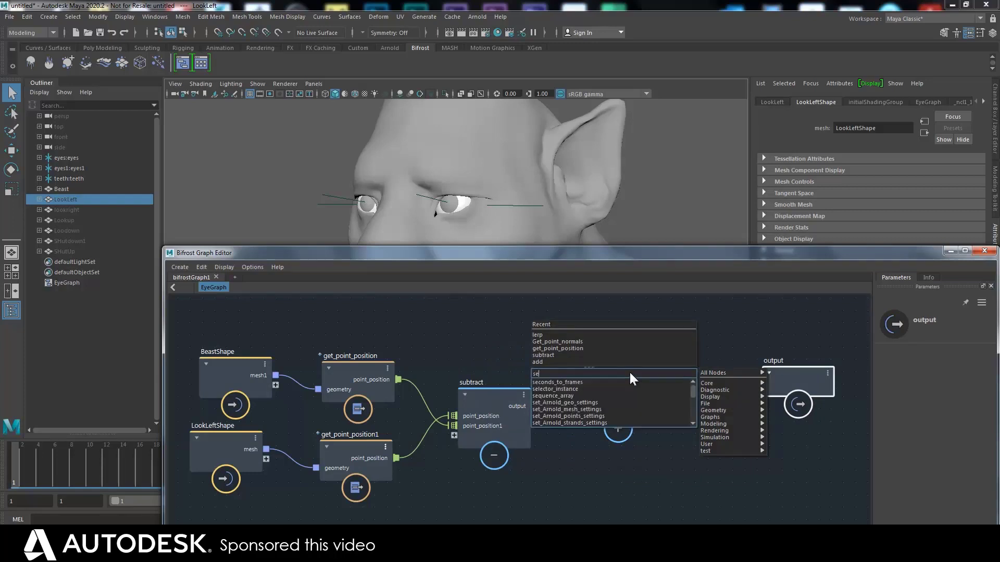
text(tpo)
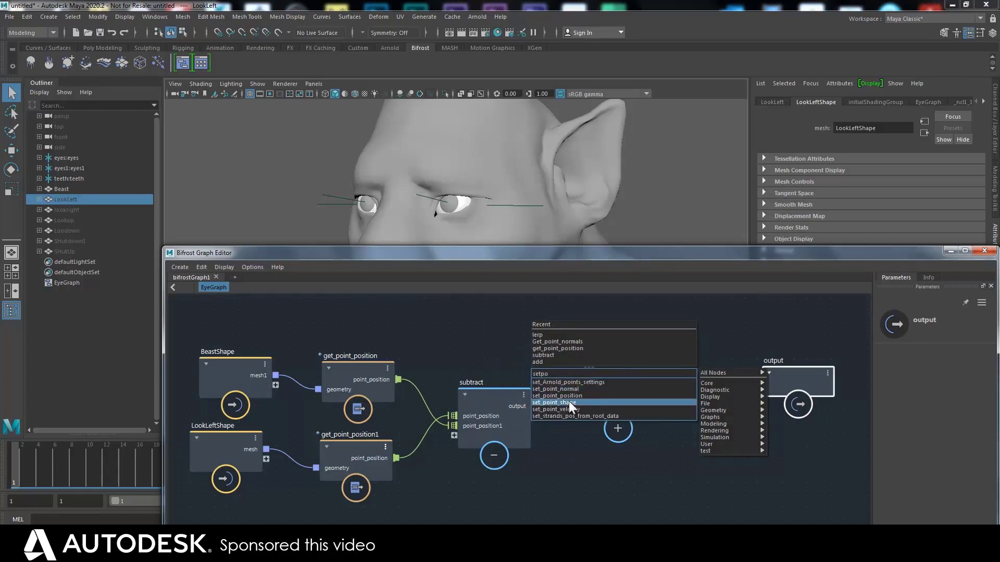
click(573, 396)
mouse_move(676, 398)
mouse_down()
mouse_move(779, 364)
mouse_move(667, 390)
mouse_move(683, 389)
mouse_up()
drag(276, 375, 698, 379)
drag(785, 378, 817, 364)
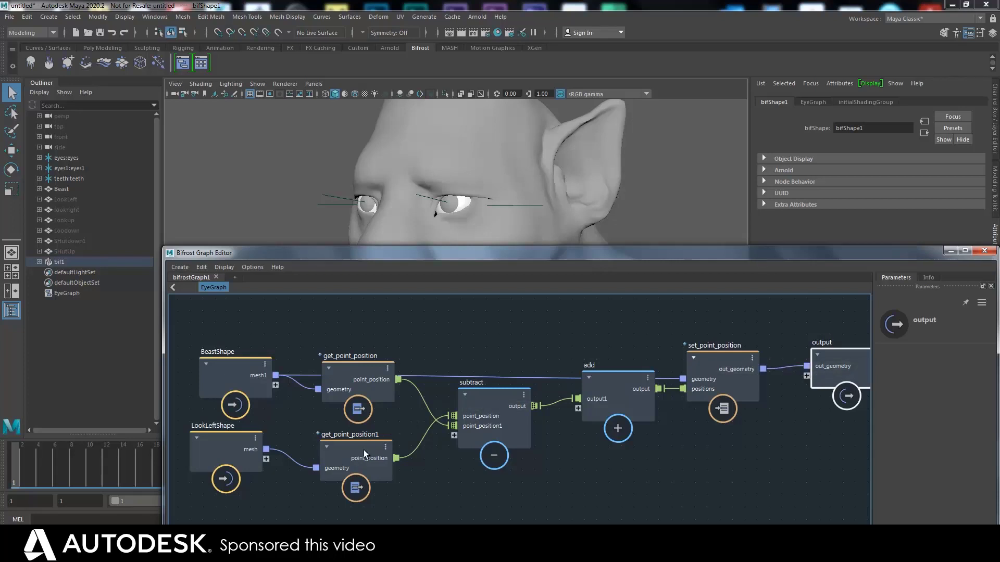
- Tidy the middle nodes and connect get_point_position's point_position output to the add node as its second input
drag(362, 451, 361, 457)
drag(359, 367, 352, 393)
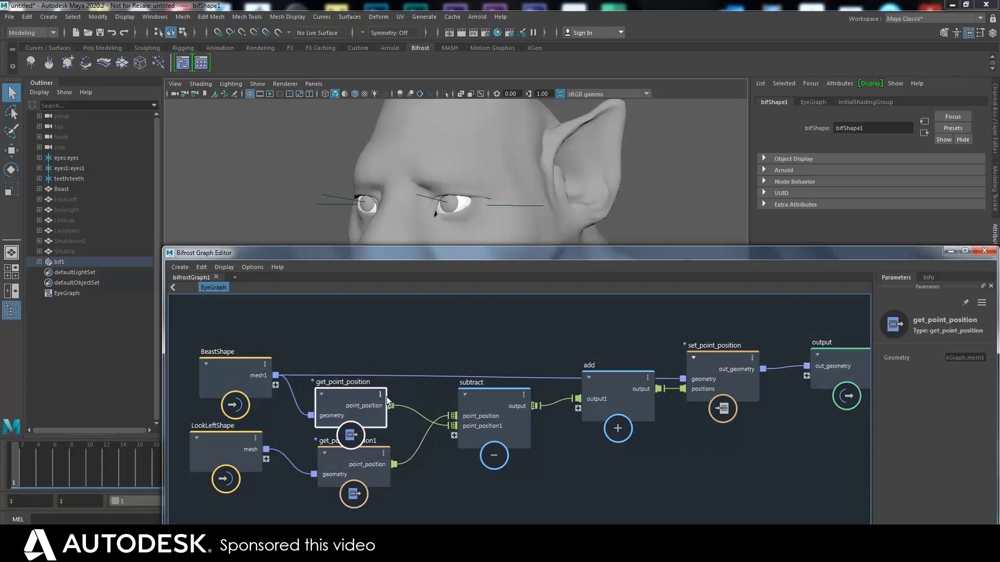
drag(499, 425, 497, 438)
drag(613, 393, 615, 407)
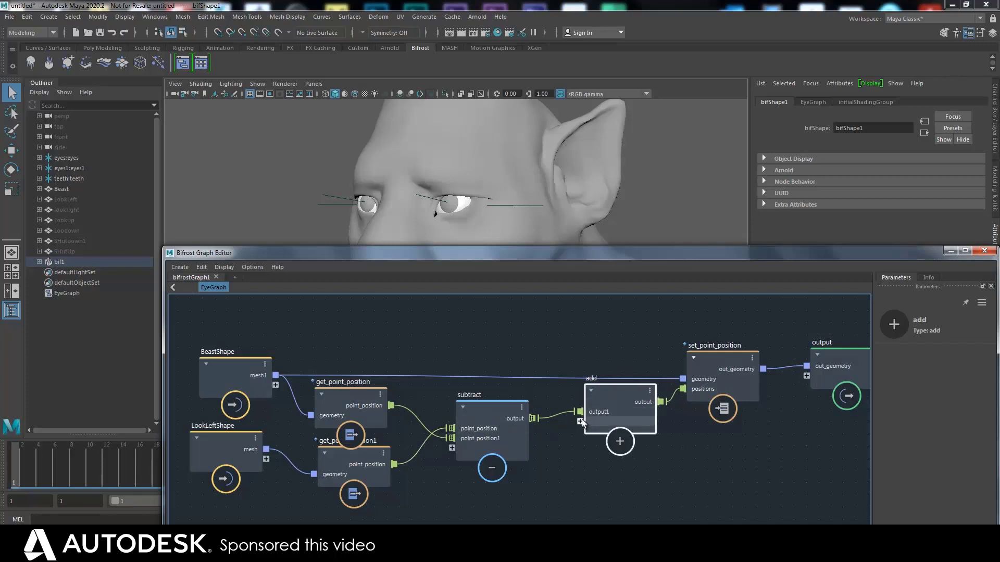
drag(579, 415, 614, 397)
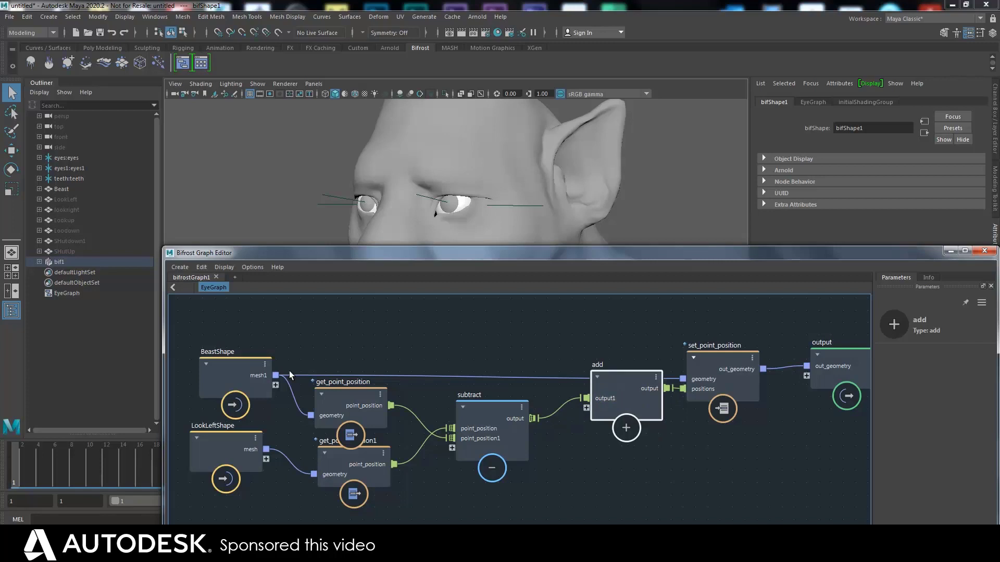
drag(390, 405, 607, 404)
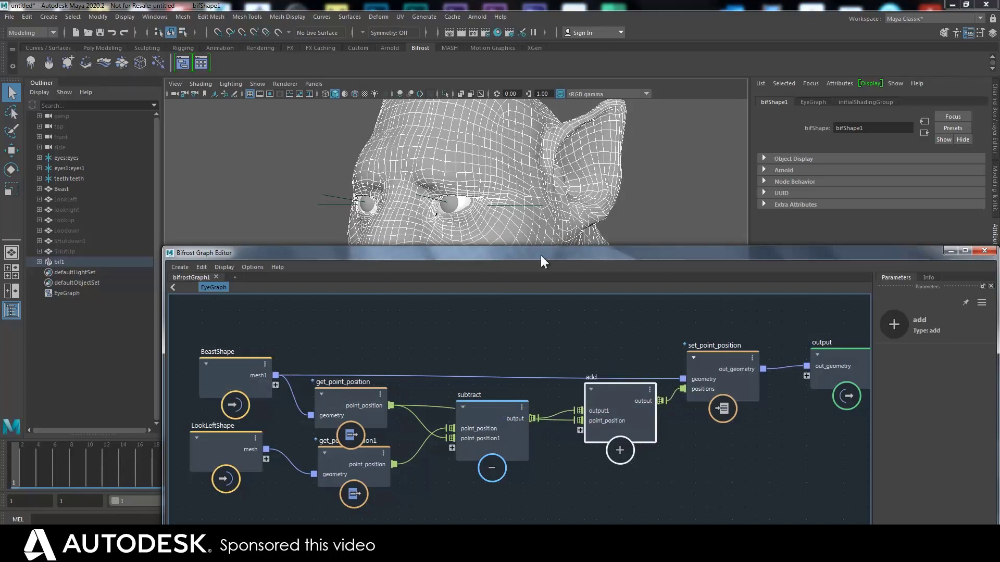
- Lower the graph editor to expose the face, hide the original Beast mesh, and select the bif1 result in the viewport
drag(540, 256, 539, 302)
click(61, 189)
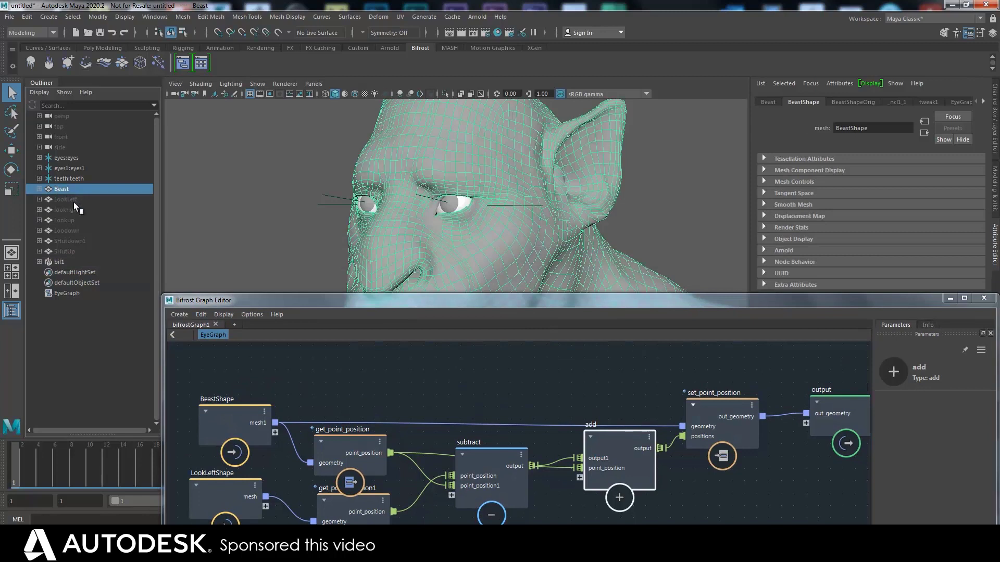
key(ctrl+h)
click(471, 235)
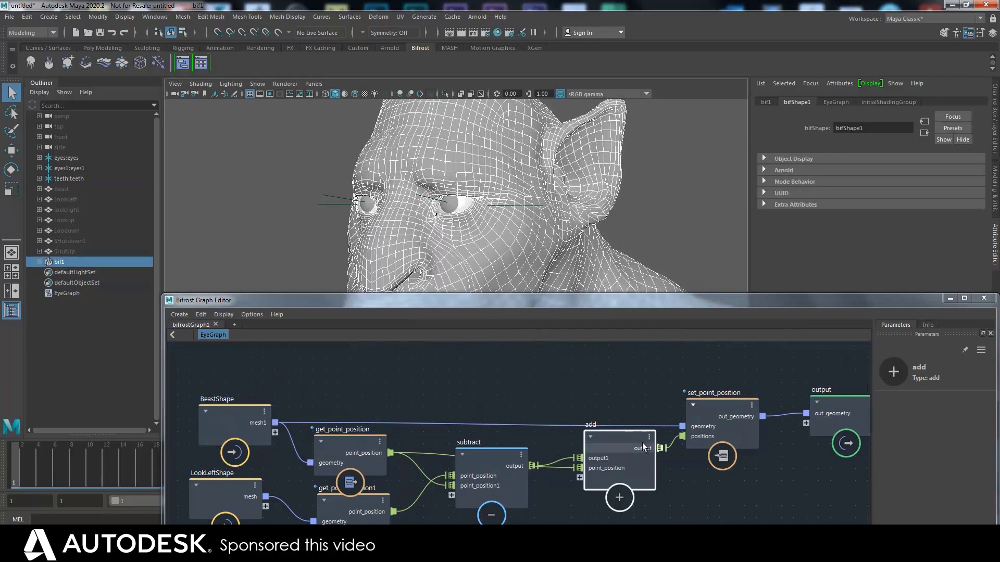
- Reposition the add and subtract nodes to separate their wires, and move the graph editor up to show the full network
drag(628, 445, 610, 420)
drag(494, 462, 493, 499)
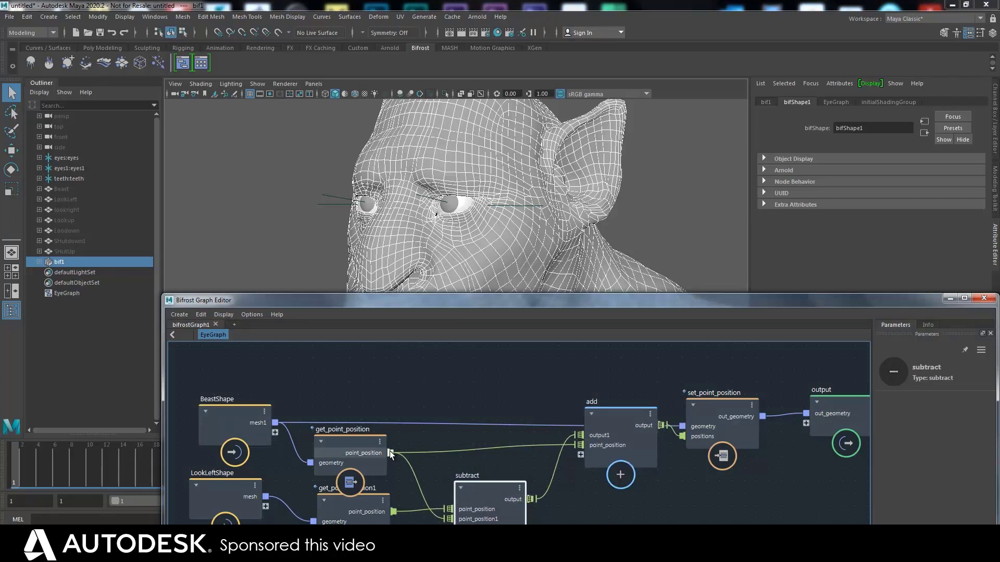
drag(391, 452, 686, 436)
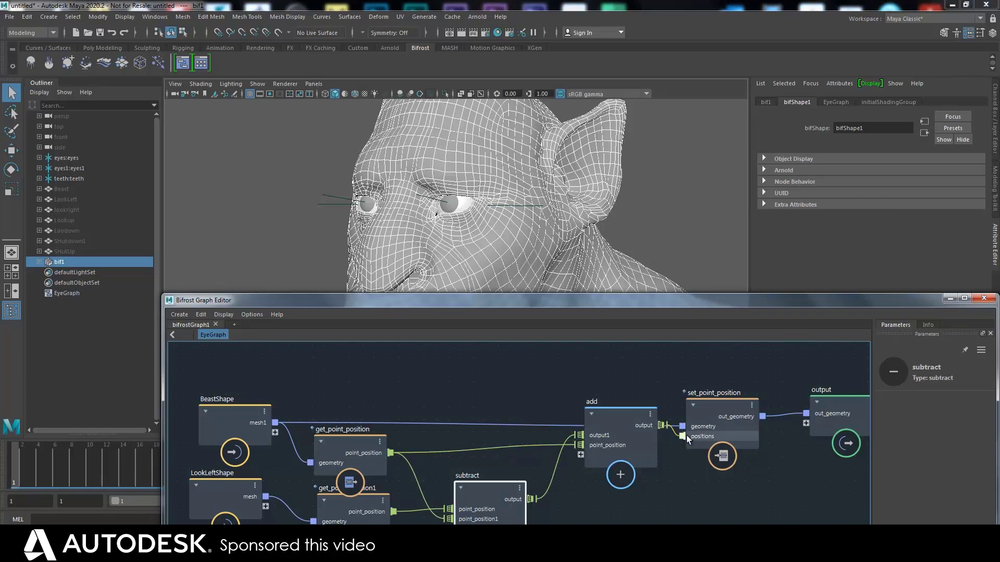
drag(617, 430, 611, 458)
middle_drag(541, 408, 536, 357)
drag(536, 300, 453, 132)
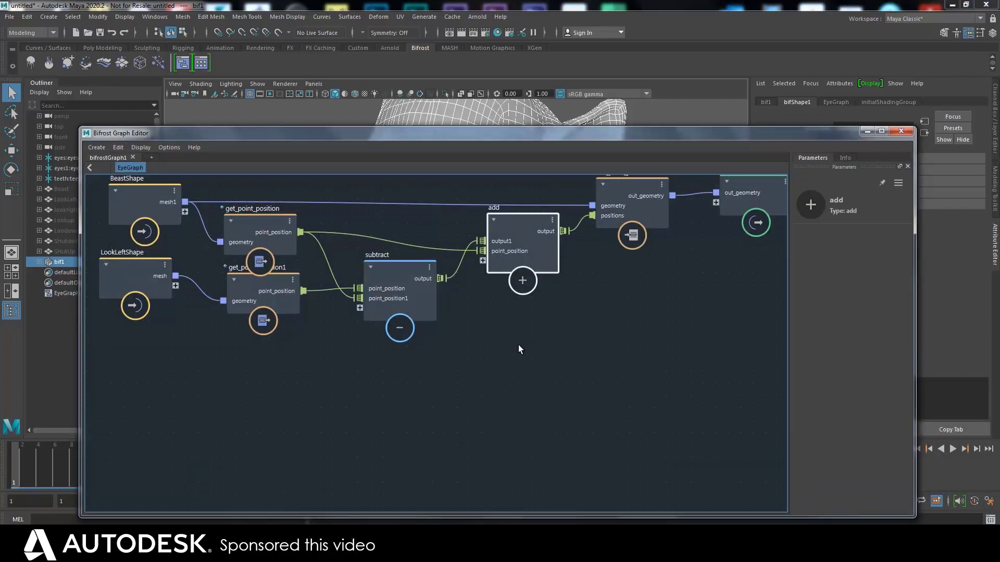
- Spread out the EyeGraph nodes, placing the Beast position branch above the LookLeft branch and shifting add, set_point_position and output farther downstream
alt+right_drag(519, 346, 476, 340)
alt+middle_drag(480, 340, 476, 364)
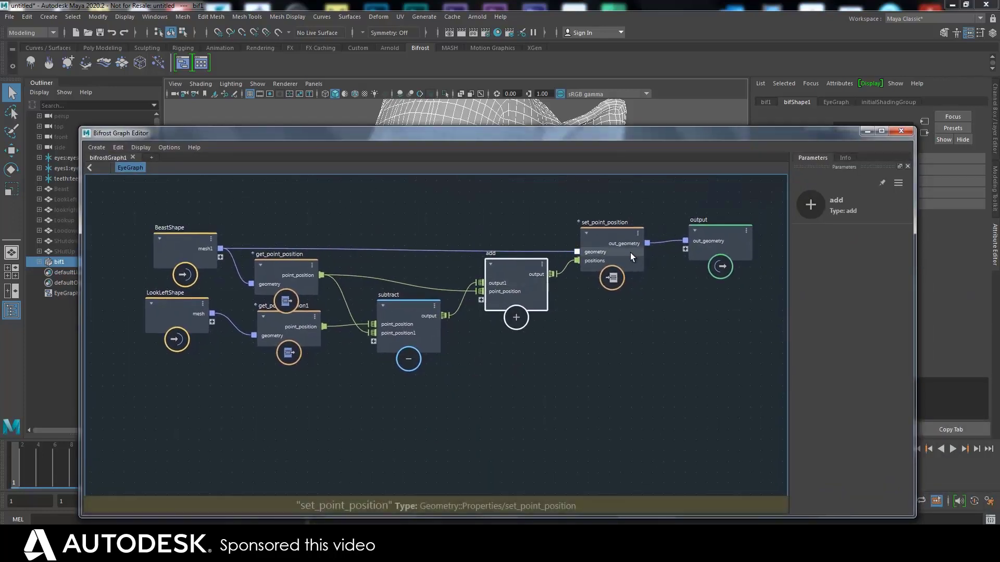
drag(724, 243, 775, 242)
drag(604, 238, 659, 233)
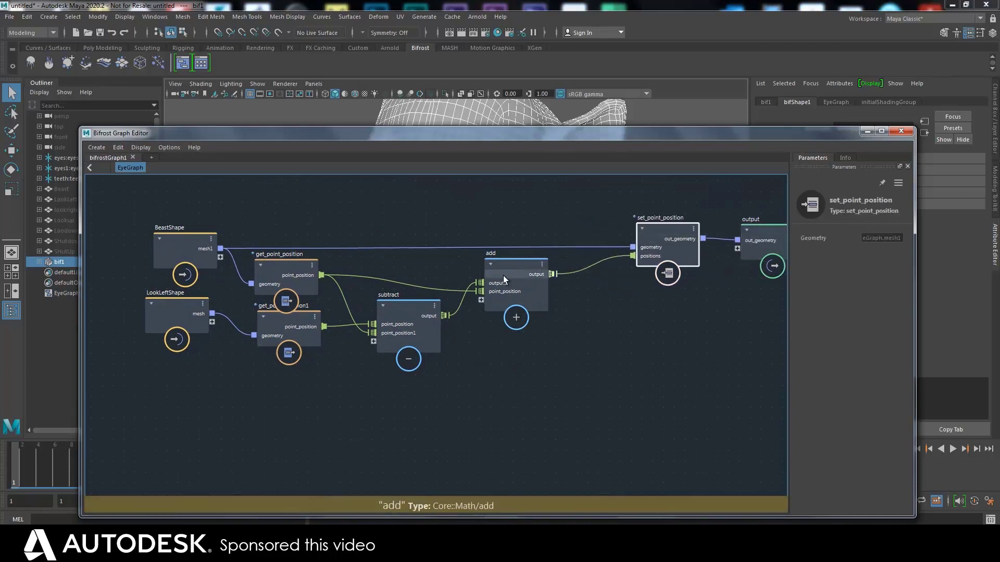
drag(503, 276, 554, 268)
mouse_move(406, 317)
mouse_down()
mouse_move(411, 295)
mouse_move(403, 315)
mouse_up()
drag(291, 264, 303, 219)
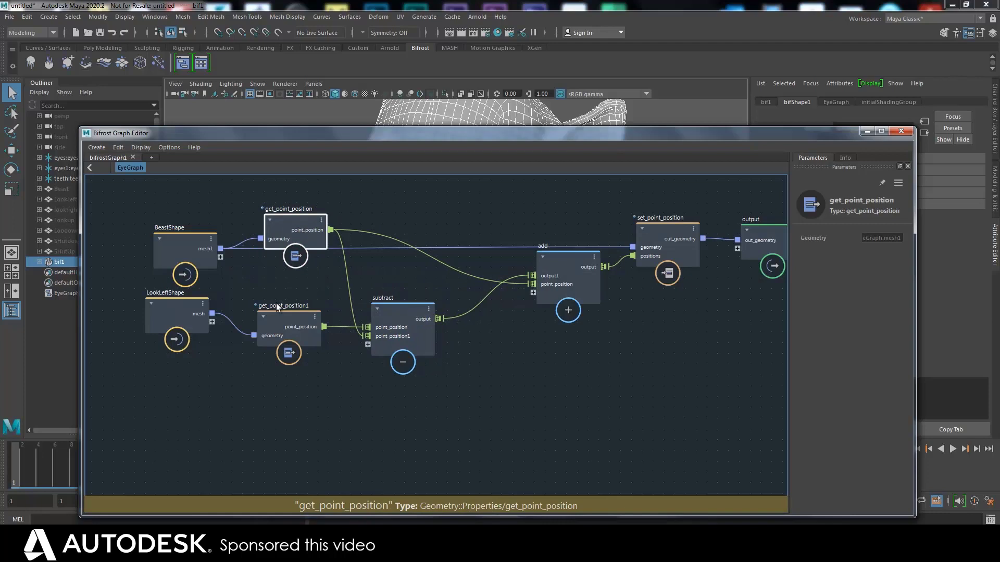
drag(276, 307, 269, 306)
drag(170, 317, 139, 327)
- Group the get_point_position1 and subtract nodes into a compound and place it beside LookLeftShape
drag(214, 293, 430, 348)
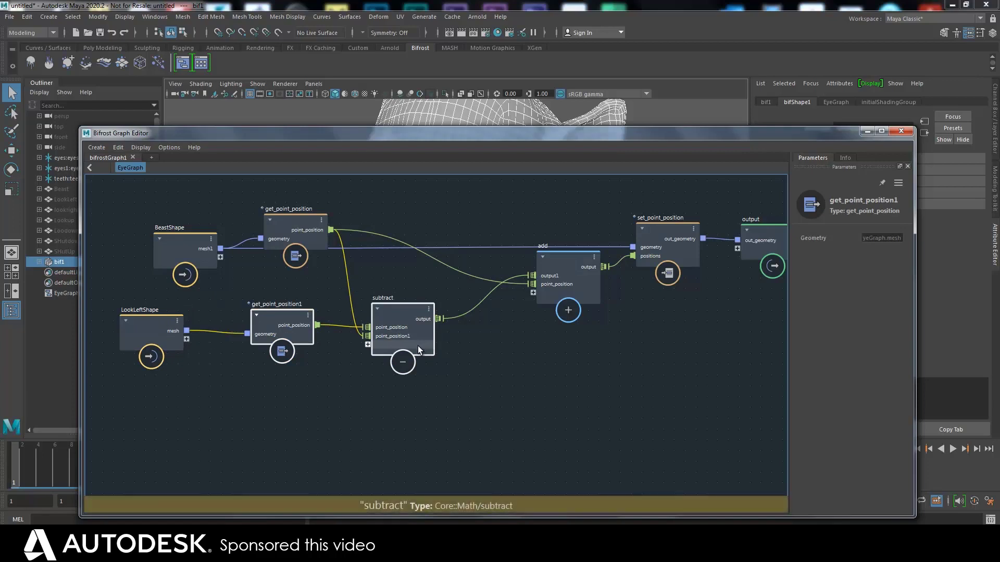
right_click(286, 319)
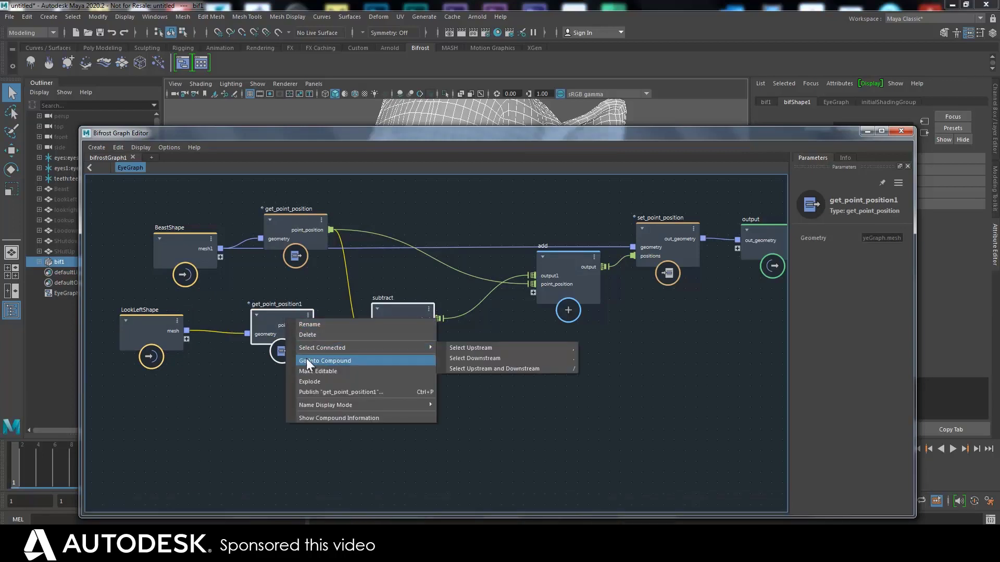
click(272, 333)
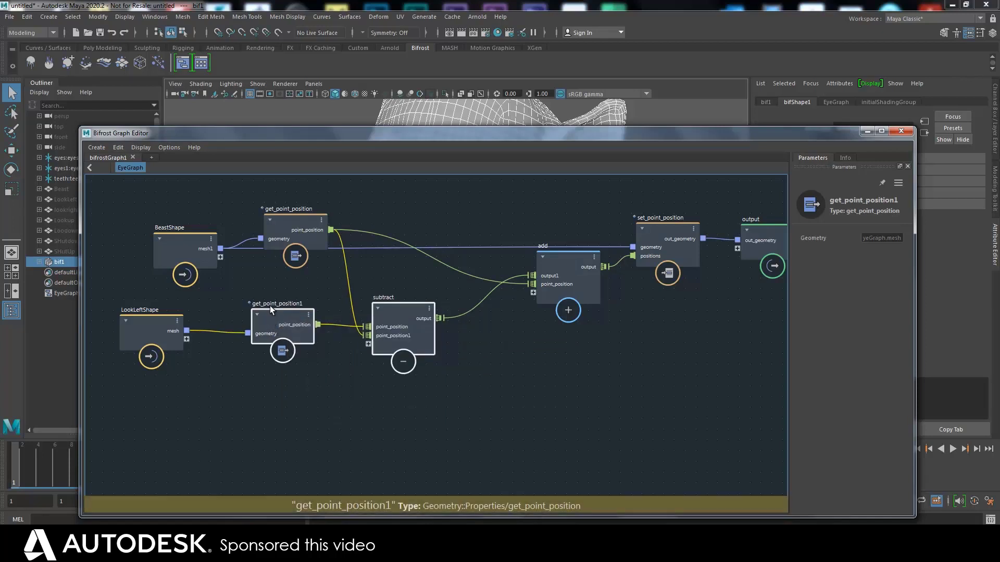
key(ctrl+g)
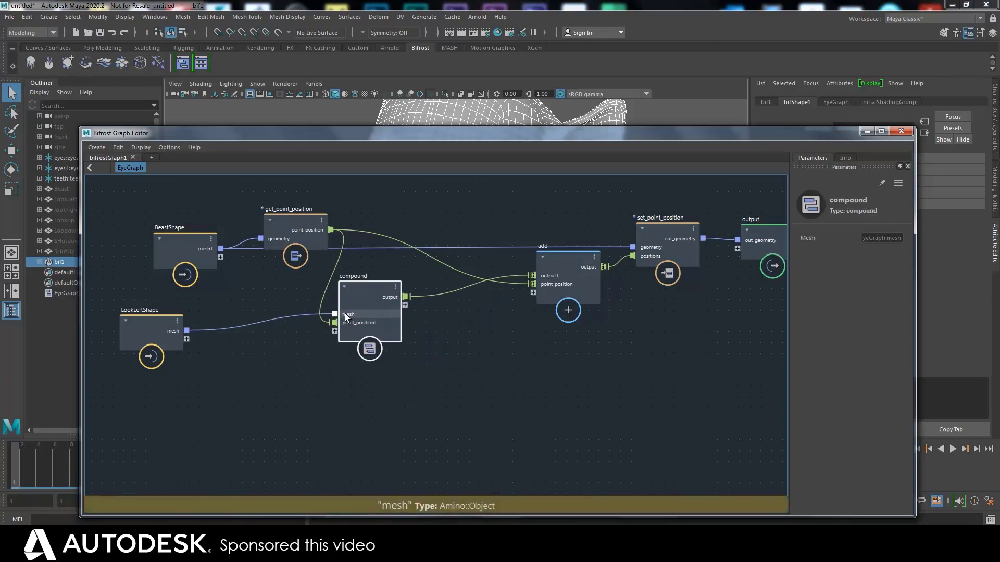
drag(359, 305, 359, 291)
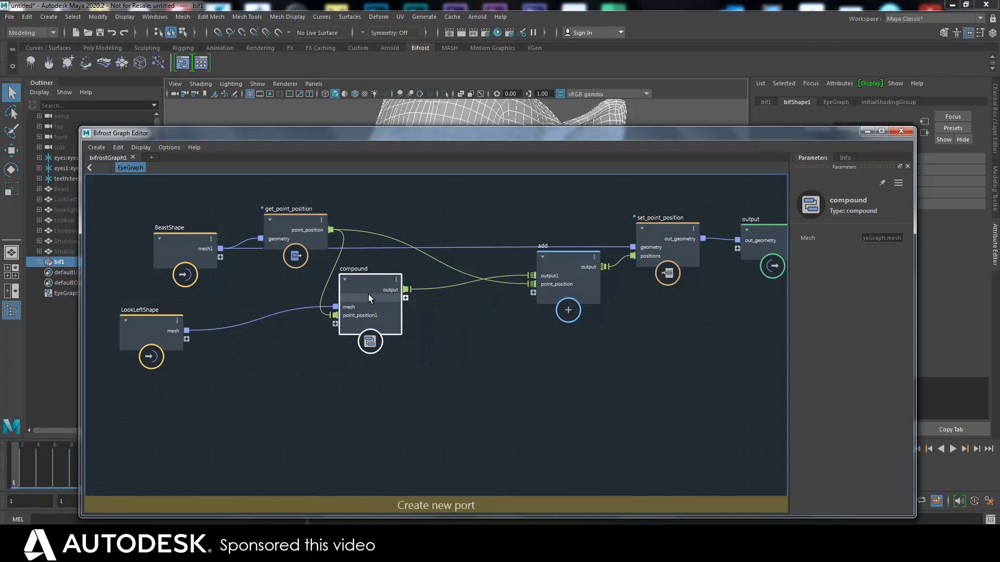
- Duplicate the compound three times with its input connections kept, stacking the copies below the original
key(ctrl+shift+d)
drag(400, 326, 376, 418)
key(ctrl+shift+d)
alt+middle_drag(439, 357, 478, 245)
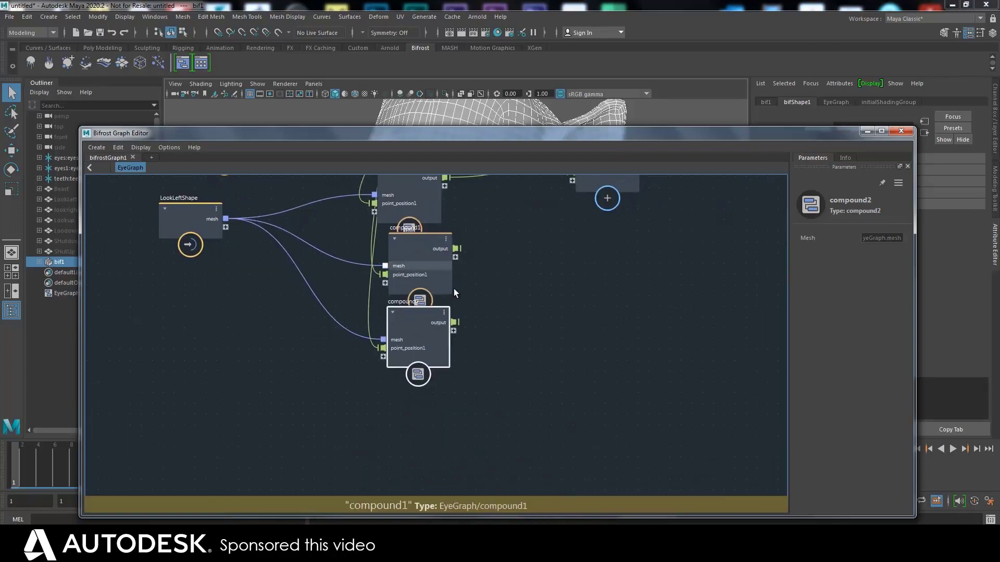
key(ctrl+d)
drag(426, 345, 400, 454)
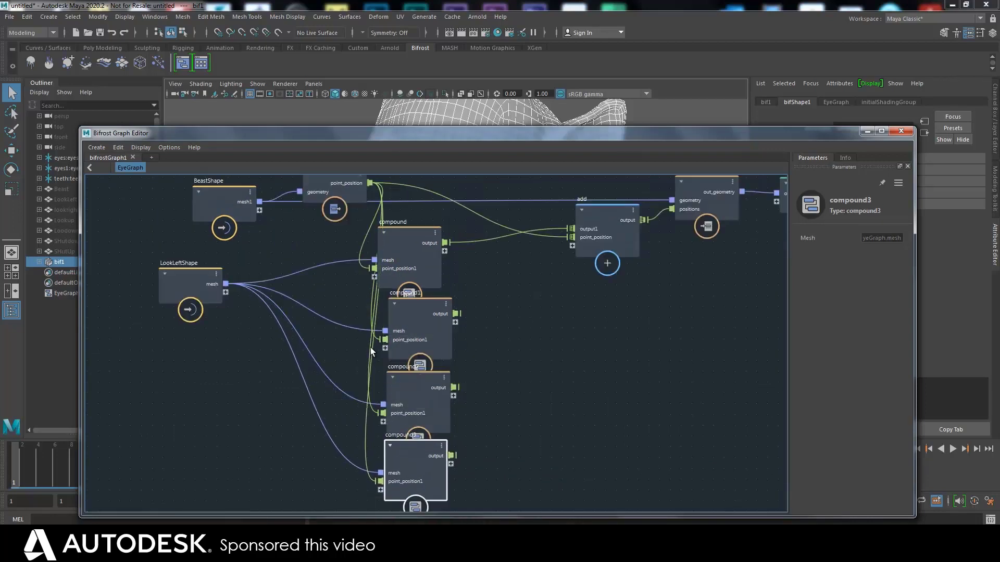
- Bring the lookright, Lookup and Loodown meshes into EyeGraph as input nodes, stacked below LookLeftShape
drag(152, 134, 191, 137)
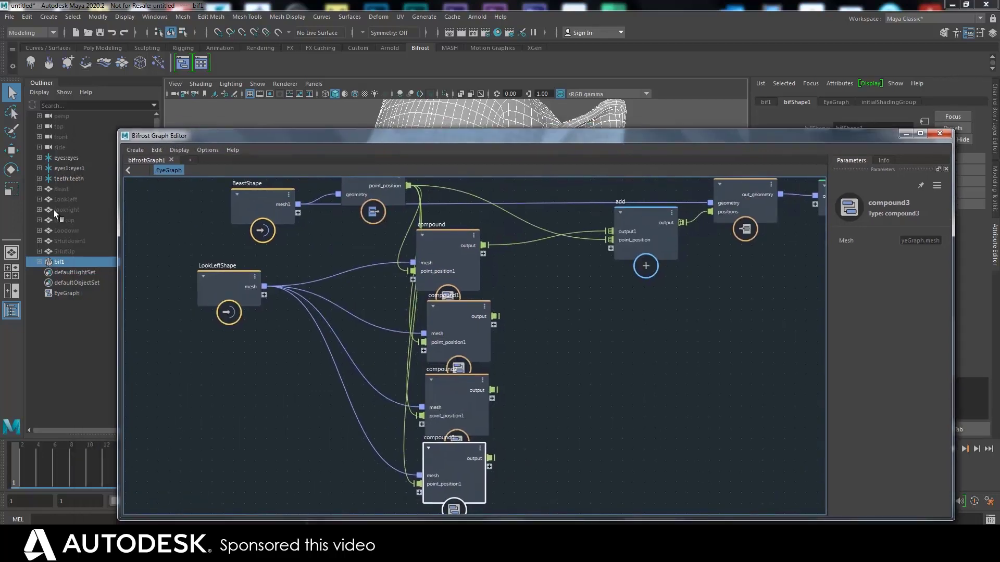
drag(59, 208, 211, 344)
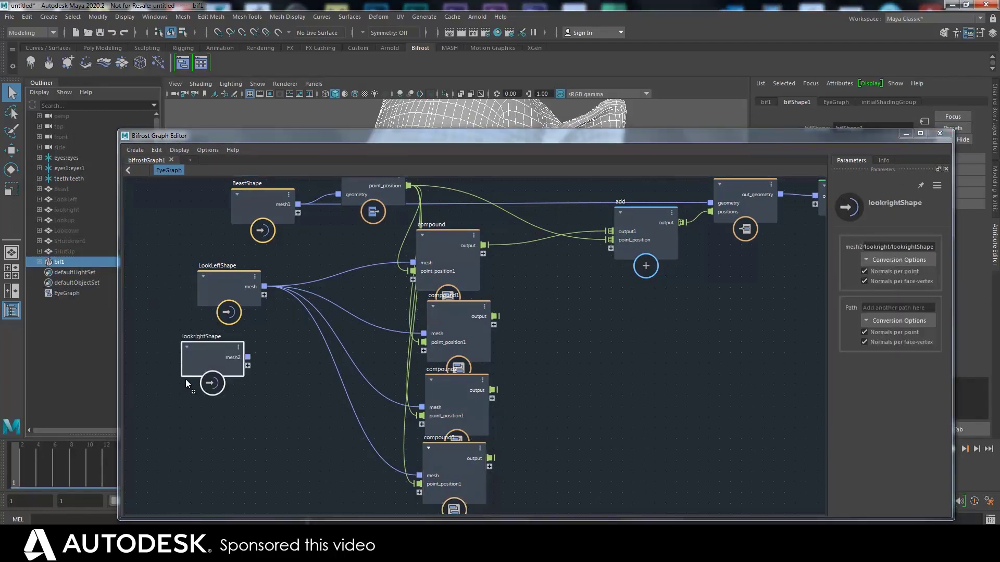
middle_drag(215, 364, 216, 403)
drag(66, 236, 236, 480)
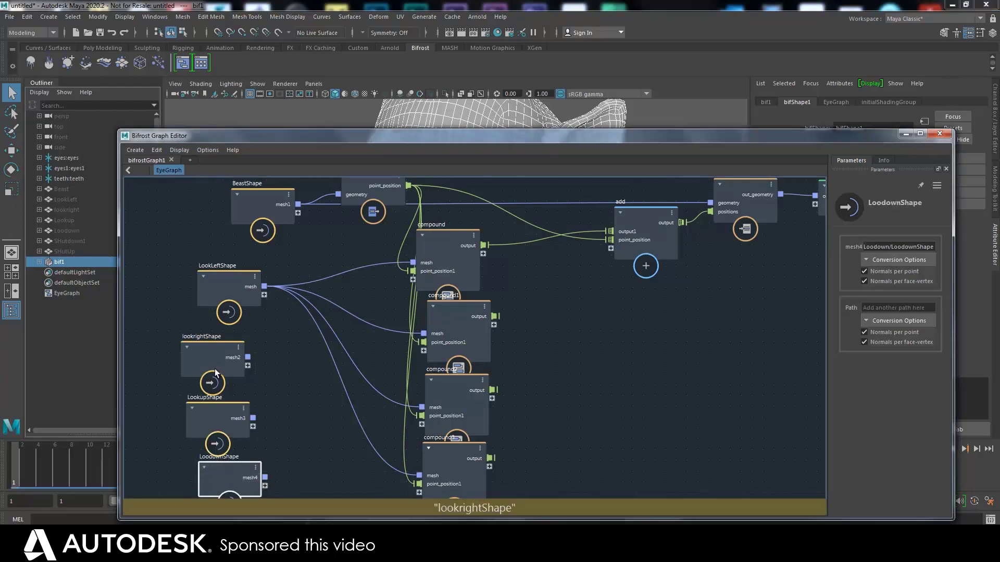
- Align the lookrightShape, LookupShape and LoodownShape input nodes in a column beneath LookLeftShape
drag(221, 350, 238, 339)
drag(227, 407, 238, 396)
drag(221, 488, 222, 474)
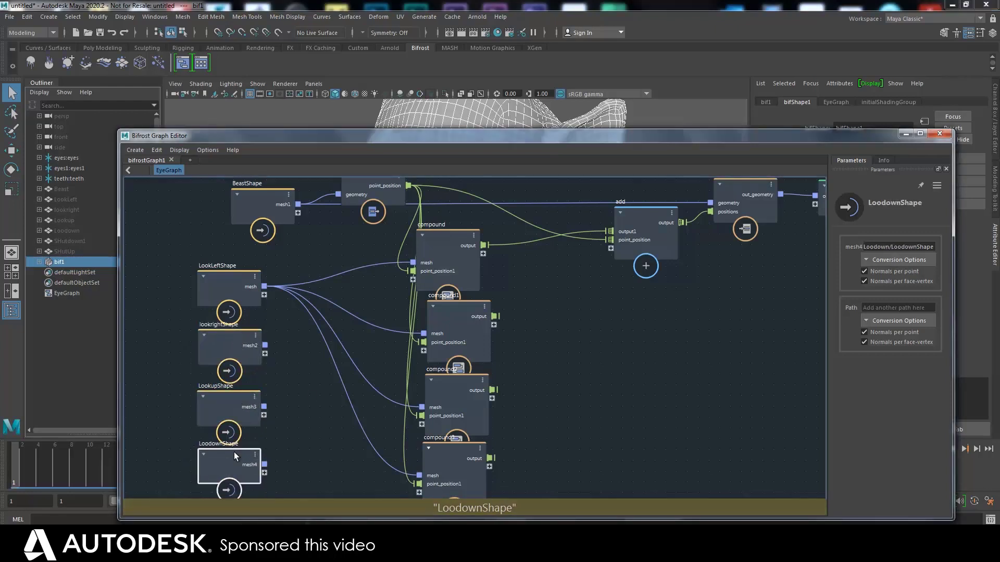
- Connect the lookright, Lookup and Loodown mesh outputs to the mesh inputs of the second, third and fourth compounds respectively
middle_drag(309, 380, 301, 355)
drag(255, 318, 414, 306)
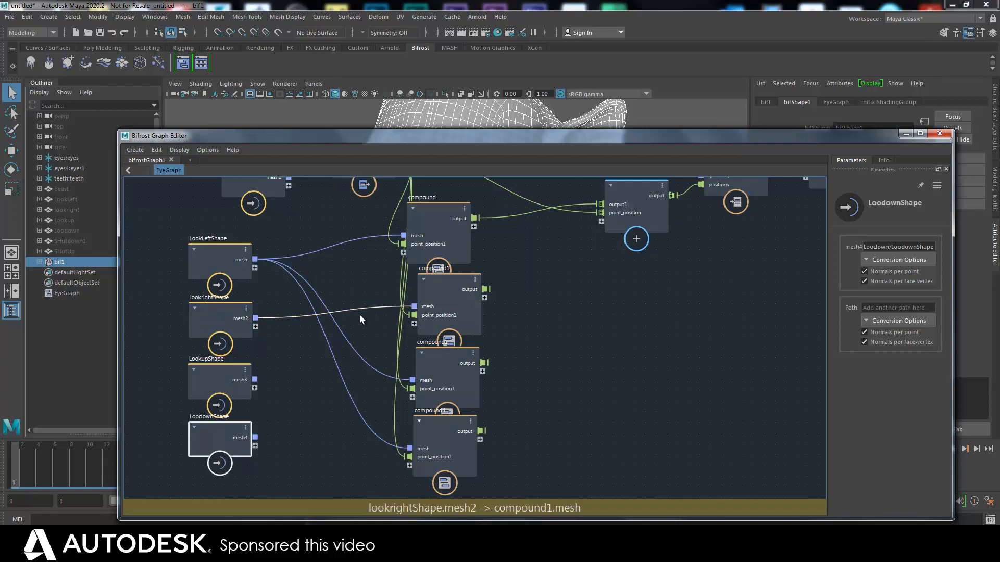
drag(256, 379, 419, 376)
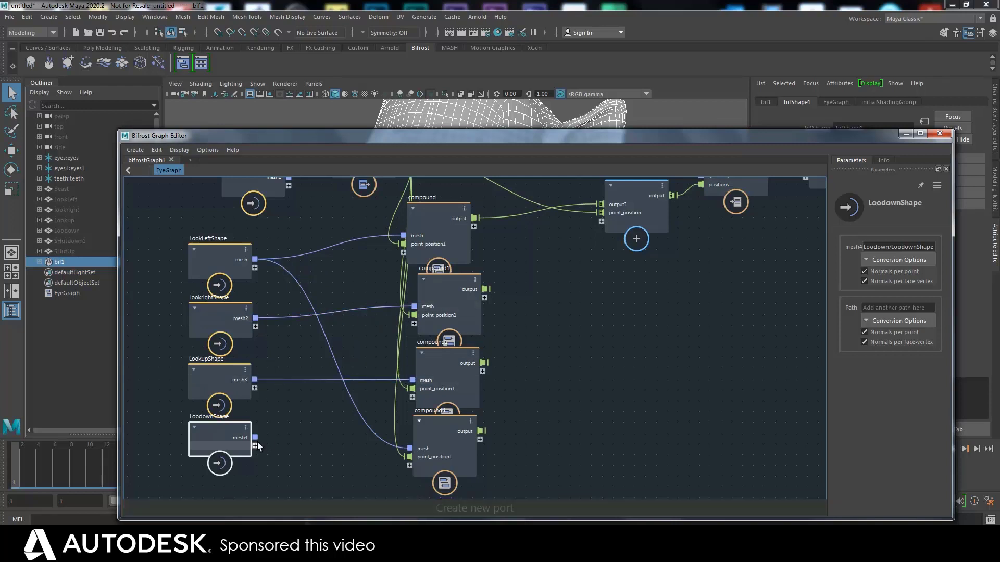
drag(254, 437, 410, 449)
- Disconnect the first compound's output from the add node and shift output, set_point_position and add farther downstream
middle_drag(541, 359, 459, 423)
drag(446, 278, 441, 282)
drag(776, 226, 805, 222)
drag(649, 225, 681, 224)
drag(555, 247, 585, 240)
middle_drag(461, 292, 471, 233)
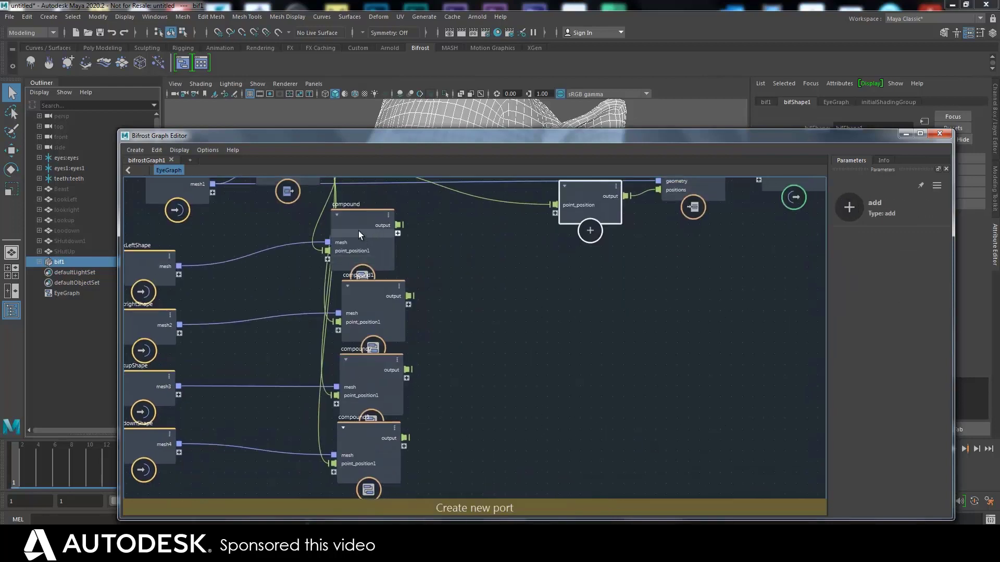
- Line up the compound nodes in an evenly spaced vertical column beside their input meshes
click(379, 220)
click(380, 287)
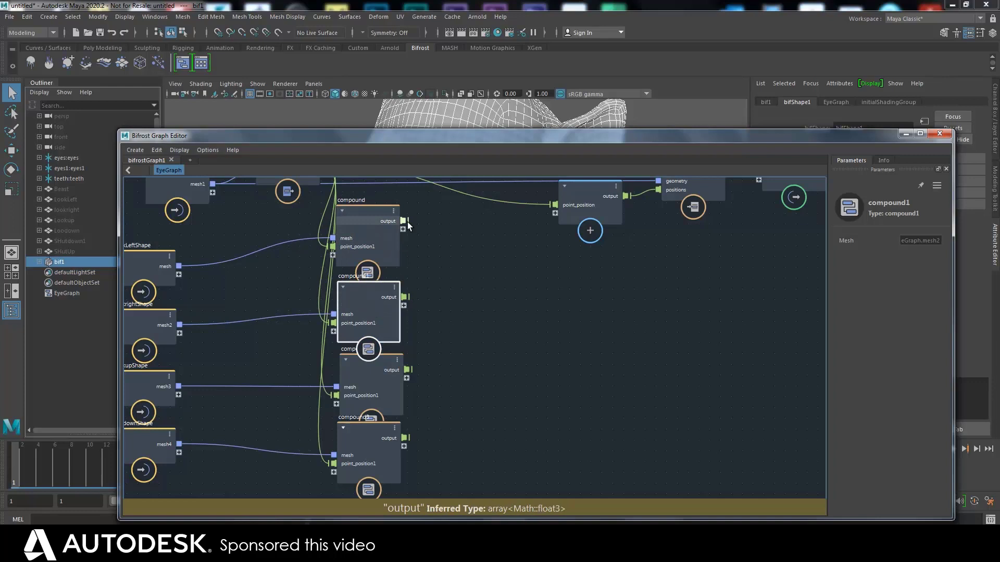
middle_drag(407, 222, 407, 252)
middle_drag(421, 311, 432, 274)
click(388, 235)
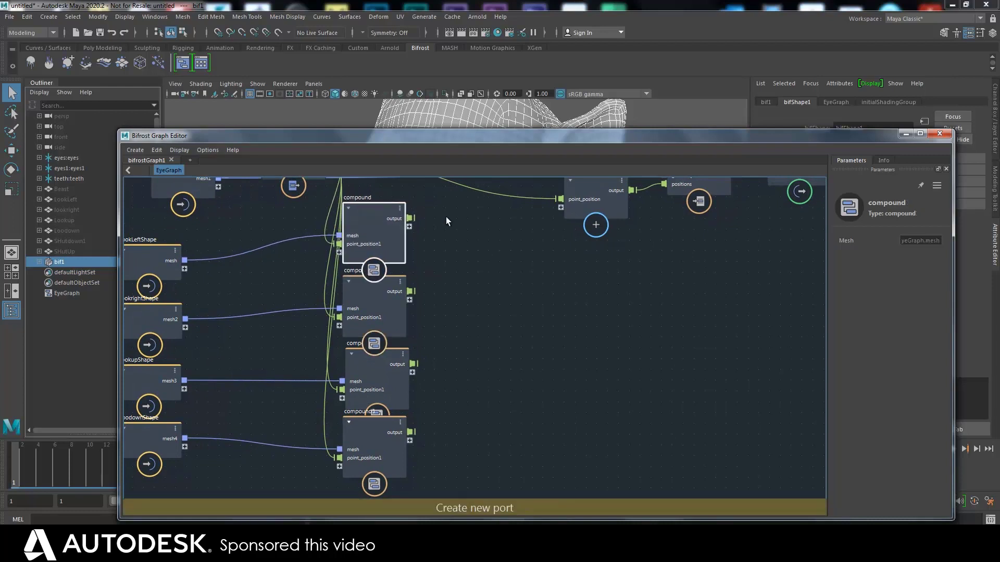
- Move the Bifrost Graph Editor lower to uncover the character's face and select the eyes:eyes locator
drag(229, 141, 234, 202)
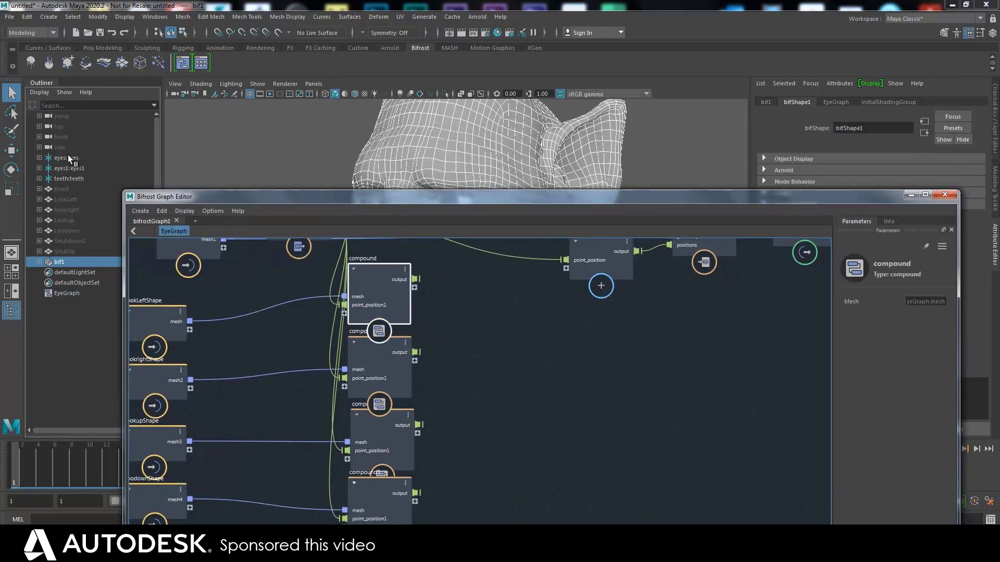
click(67, 158)
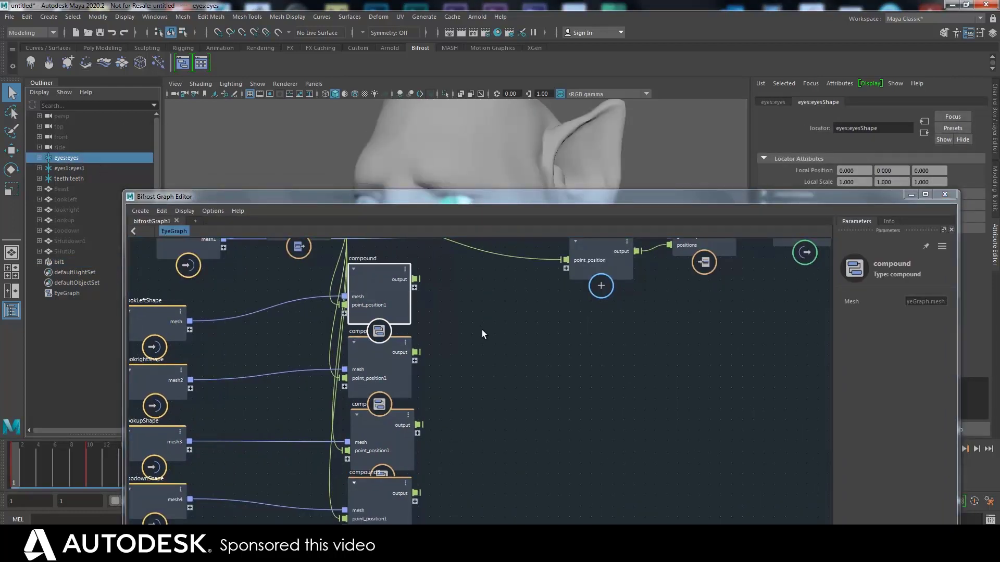
- Reposition BeastShape and get_point_position to make room below them, uncover the eyes in the viewport and open the node search
middle_drag(483, 333, 561, 405)
drag(267, 305, 225, 302)
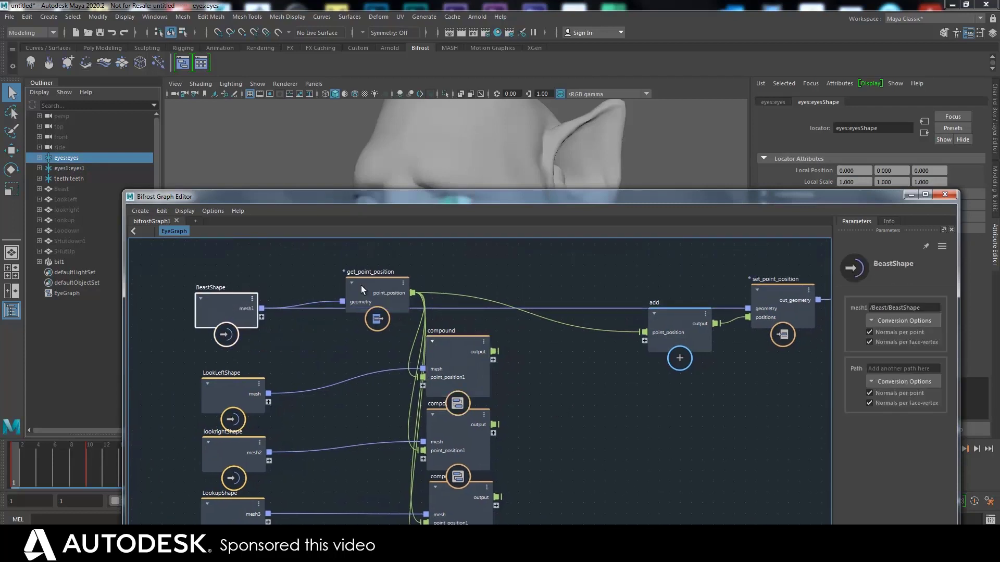
drag(360, 285, 353, 268)
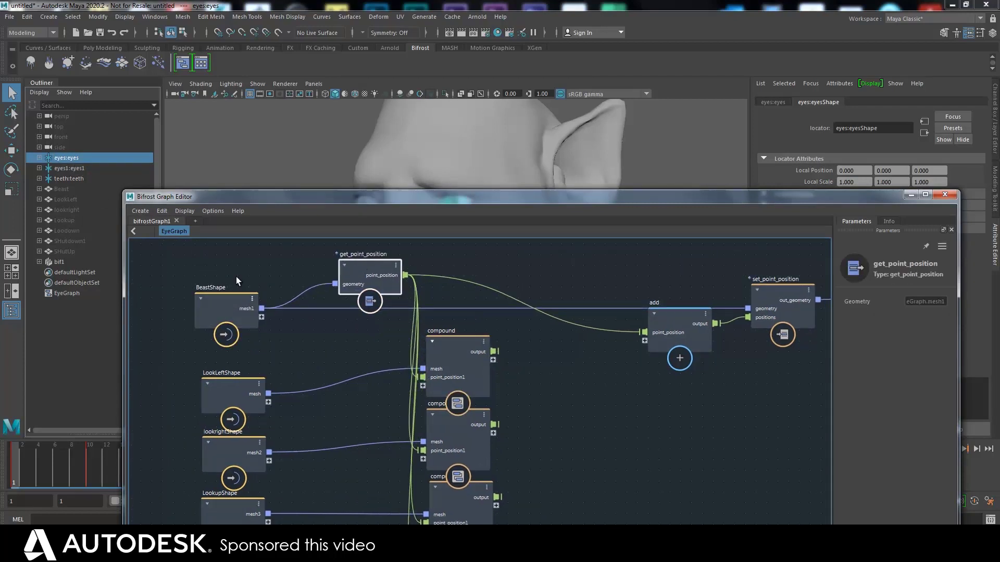
middle_drag(528, 377, 532, 349)
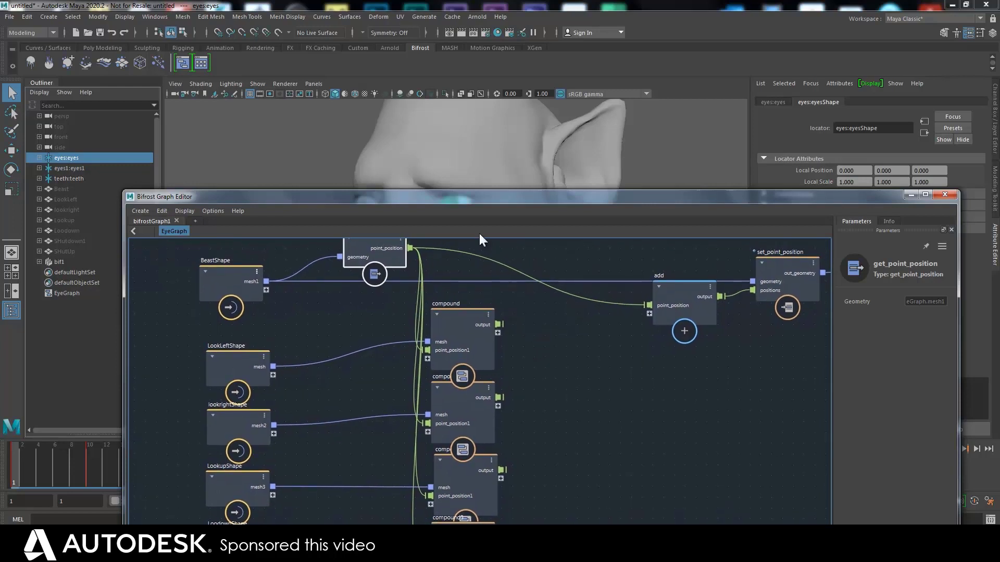
drag(450, 196, 472, 208)
key(Tab)
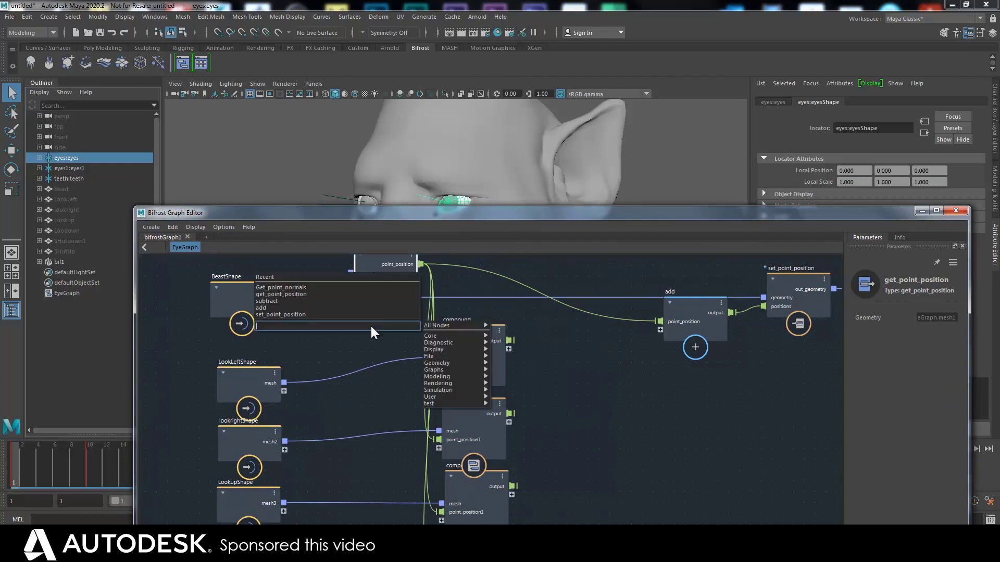
text(tra)
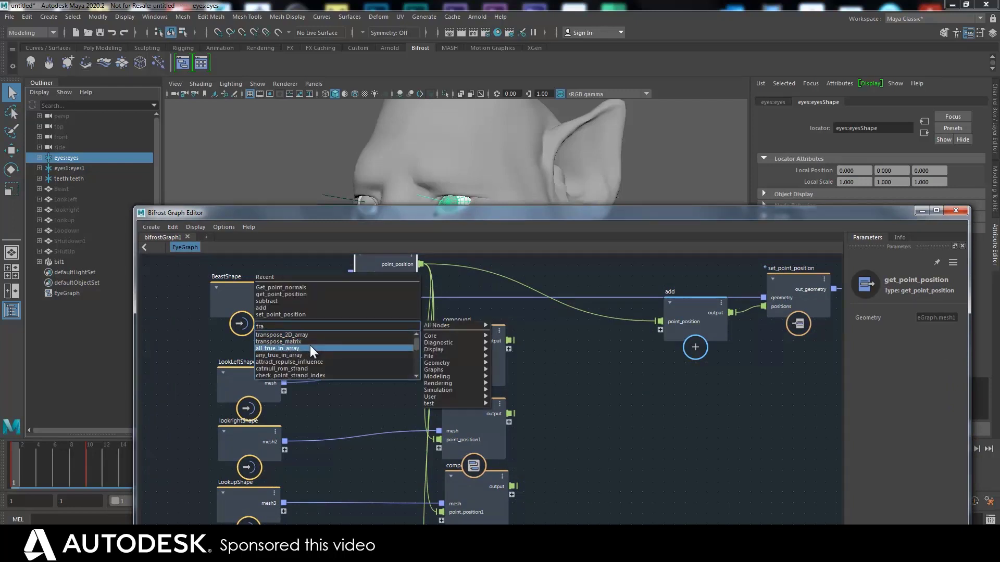
text(nd)
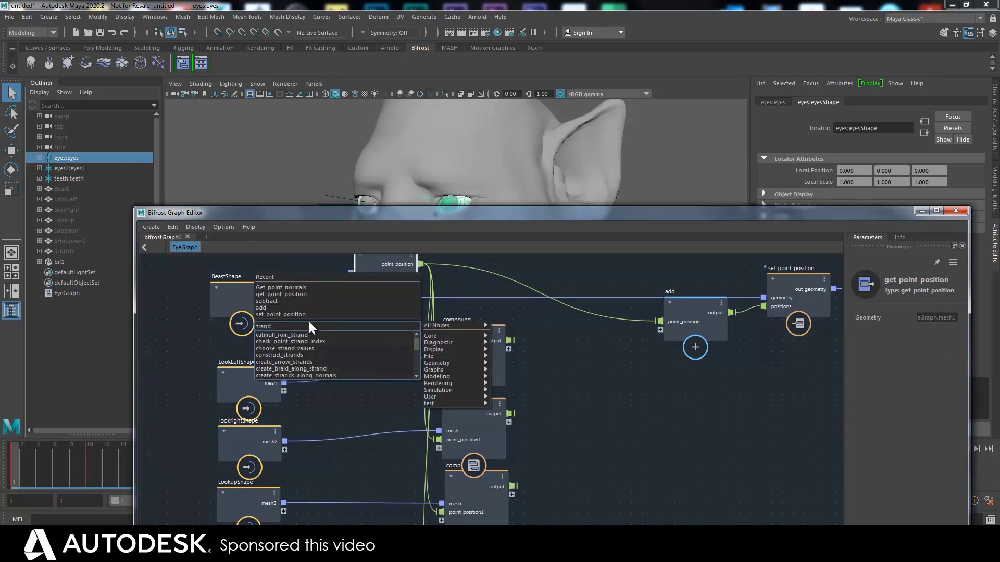
key(BackSpace)
text(sfo)
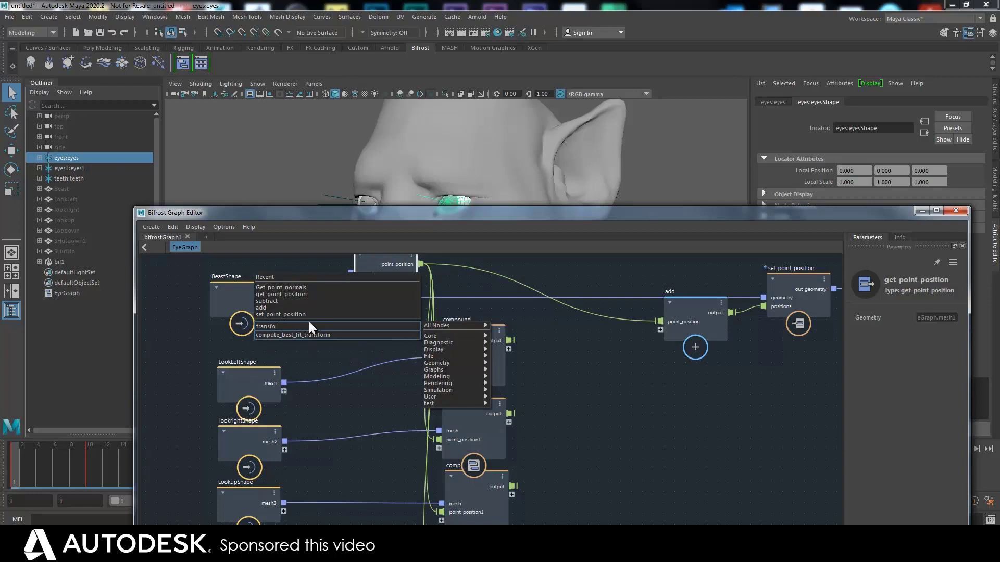
key(BackSpace)
key(BackSpace)
key(BackSpace)
key(BackSpace)
key(BackSpace)
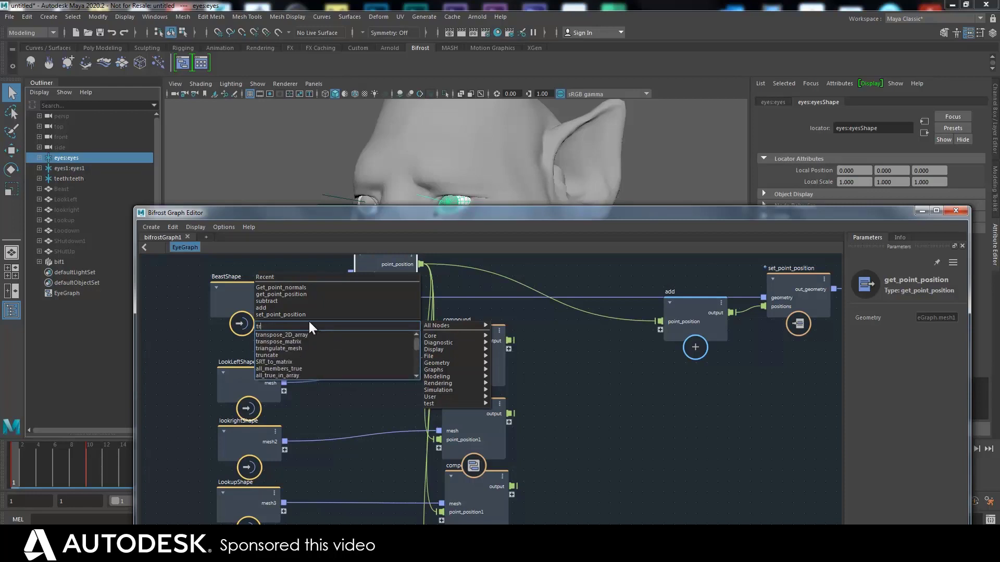
key(BackSpace)
key(BackSpace)
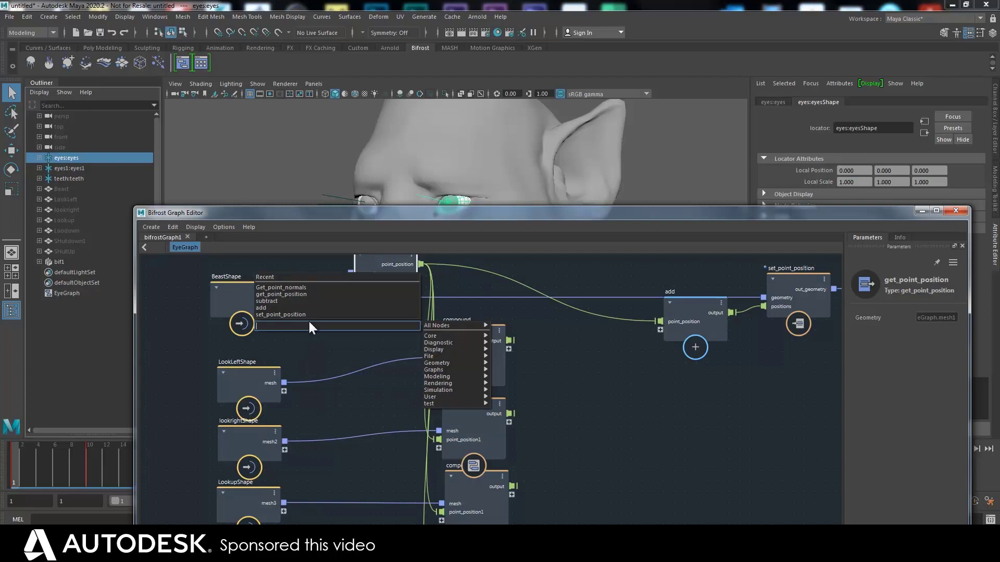
- Search for "matr", add a matrix_to_SRT node and place it between BeastShape and the first compound
text(matr)
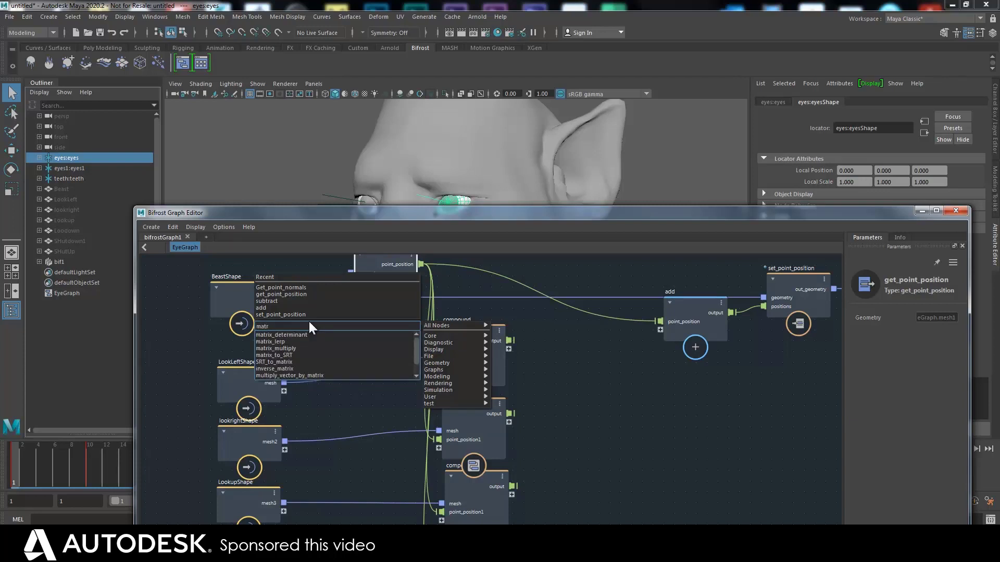
click(292, 355)
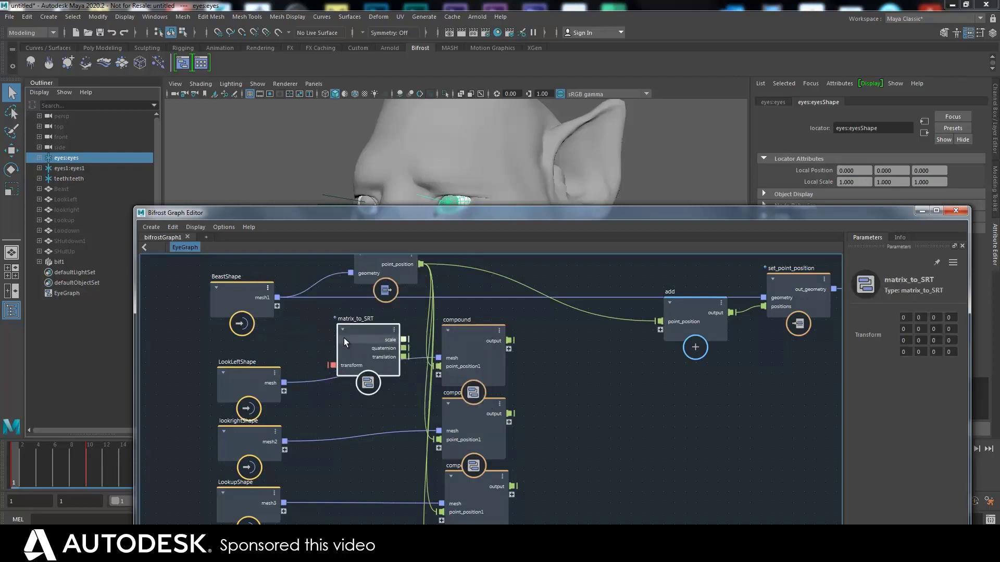
drag(343, 338, 332, 331)
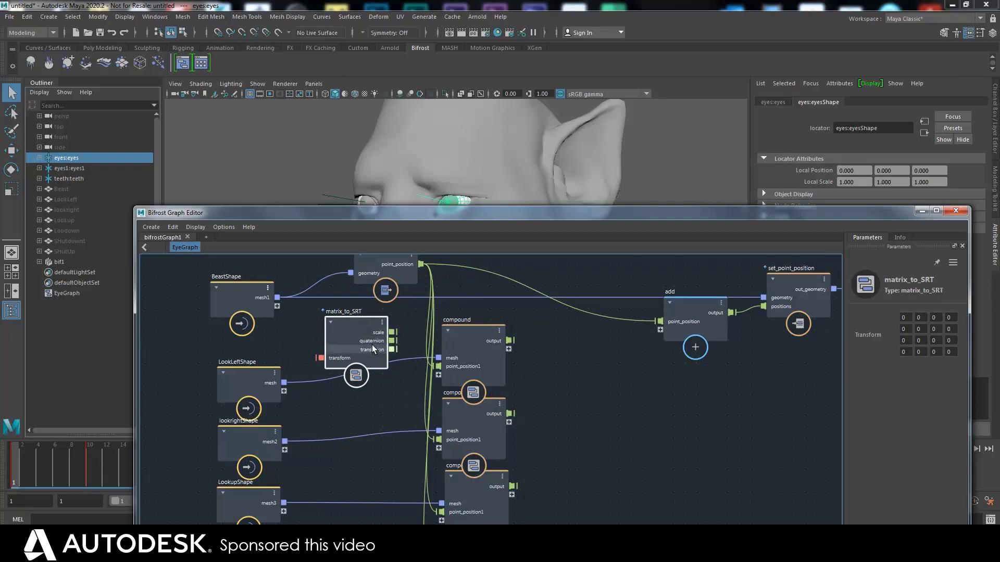
drag(379, 336, 376, 333)
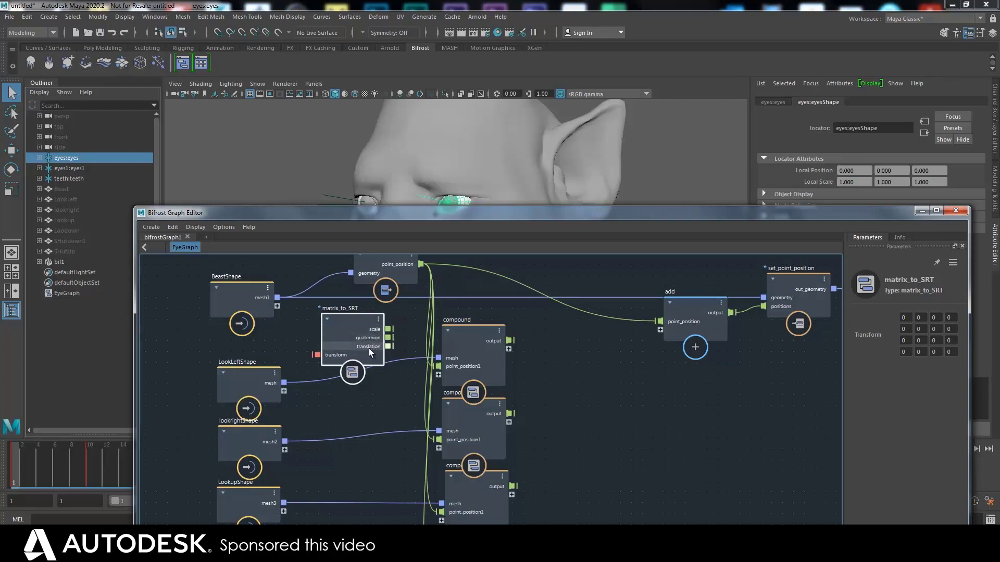
drag(328, 333, 329, 326)
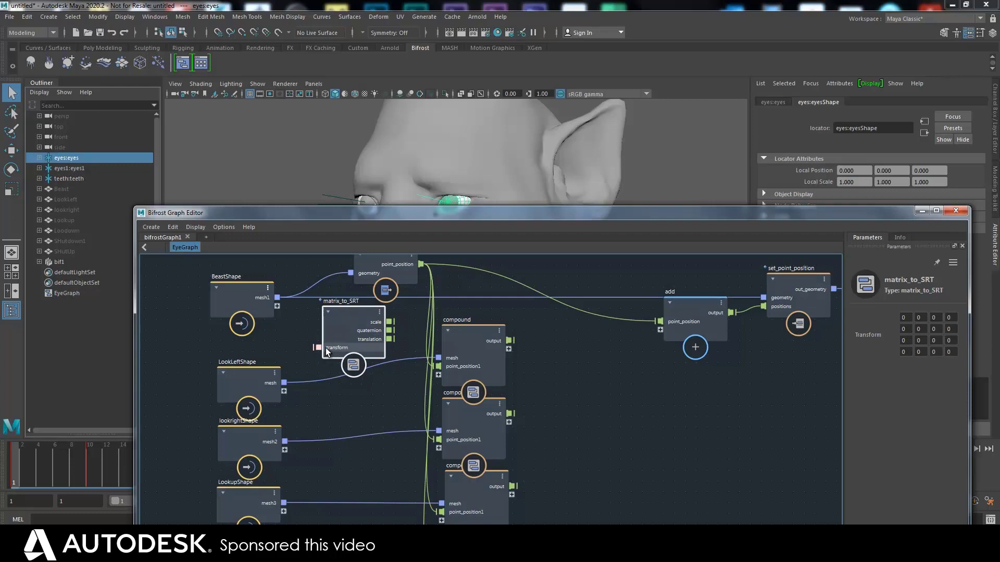
- Create a transform output on BeastShape connected to matrix_to_SRT's transform input, and adjust the matrix_to_SRT node's position
drag(392, 214, 399, 229)
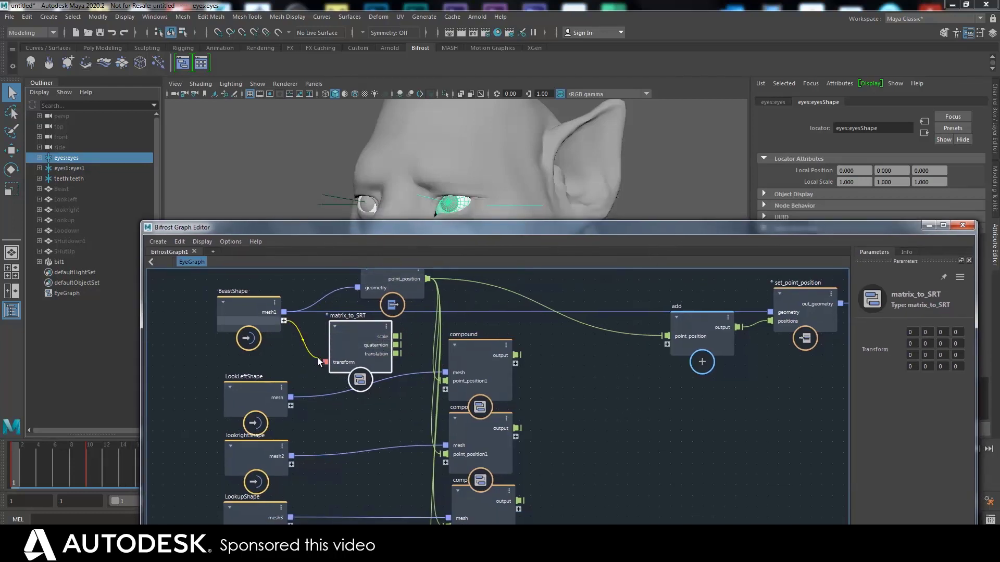
drag(317, 358, 326, 362)
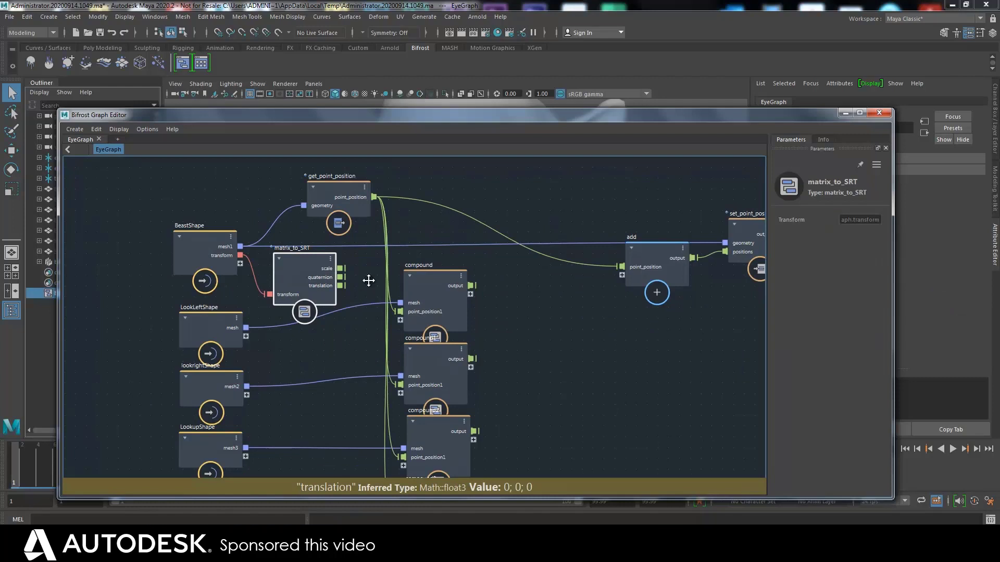
middle_drag(366, 279, 246, 279)
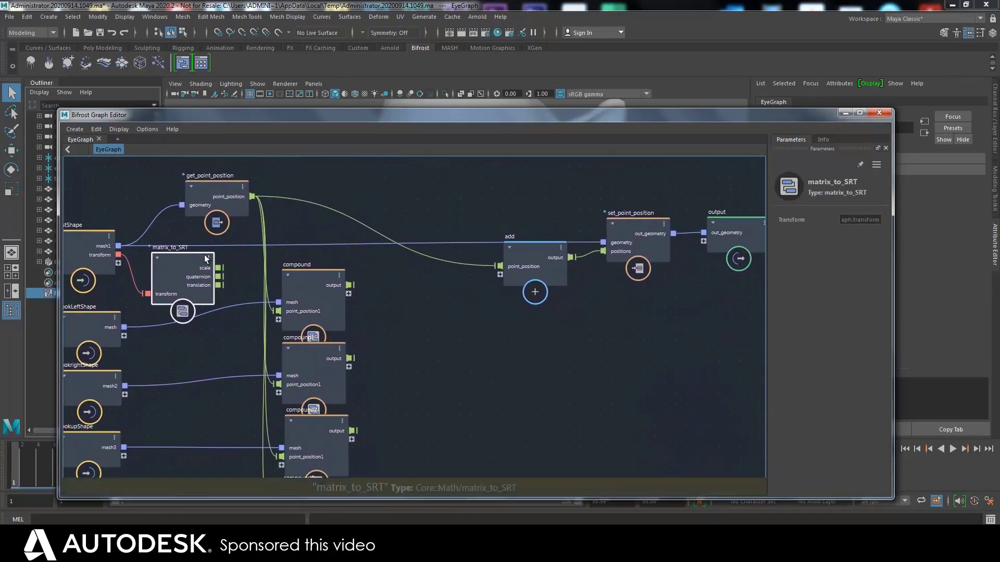
drag(206, 258, 211, 252)
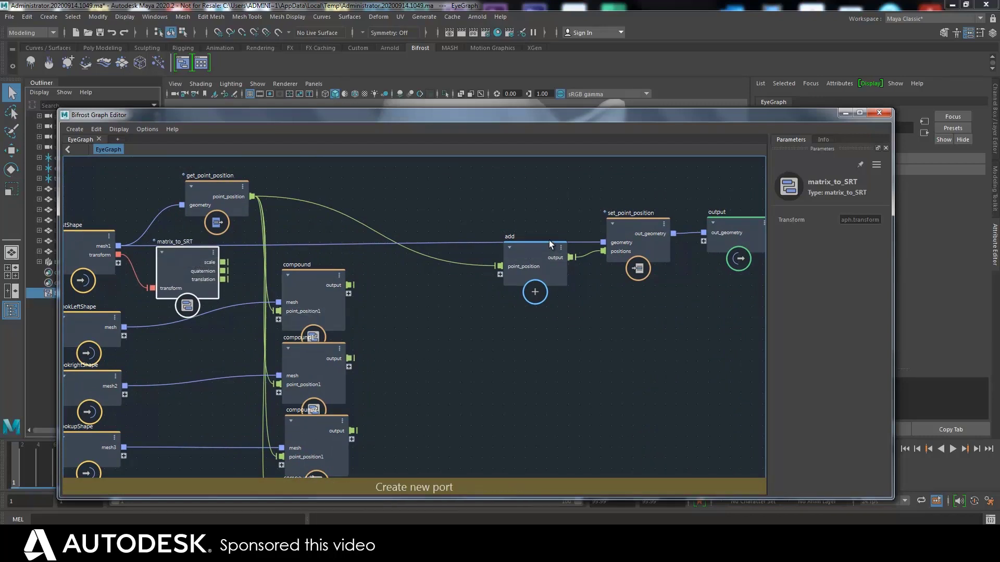
- Raise the add, set_point_position and output nodes toward get_point_position's level, and lower the graph editor window to uncover the eyes
drag(549, 244, 537, 210)
drag(639, 224, 633, 195)
drag(732, 225, 726, 193)
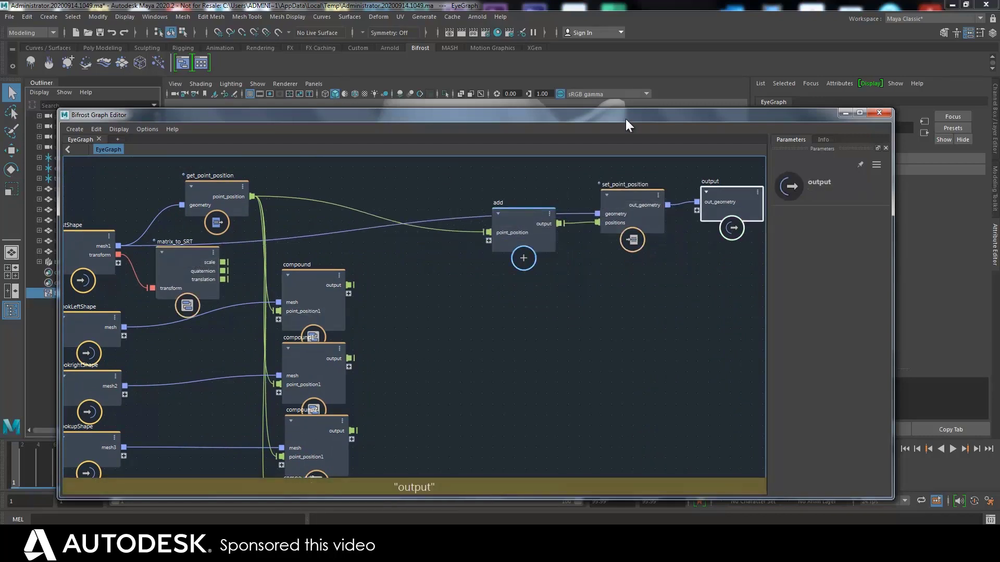
drag(626, 119, 678, 226)
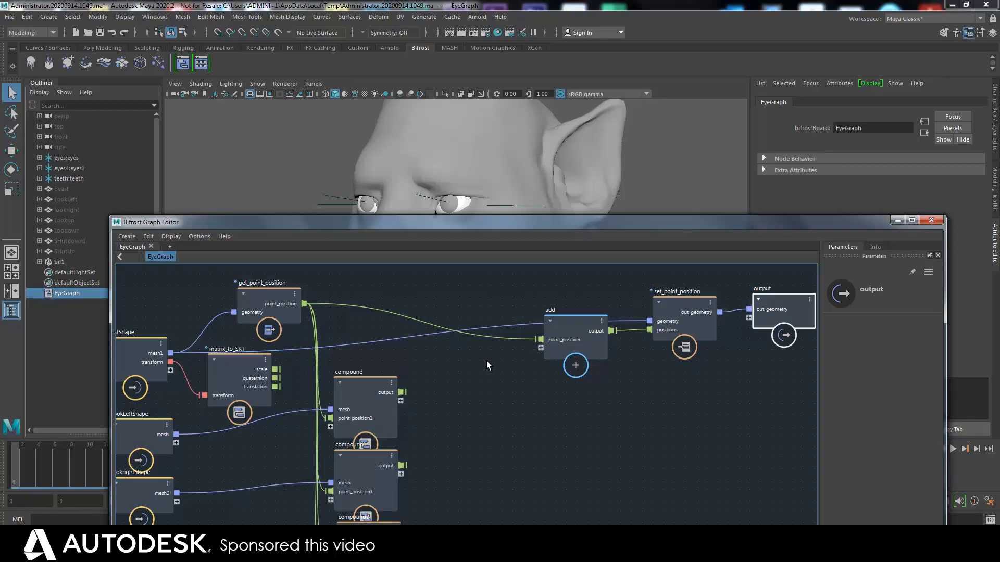
drag(576, 316, 577, 305)
drag(684, 301, 684, 282)
drag(785, 309, 779, 289)
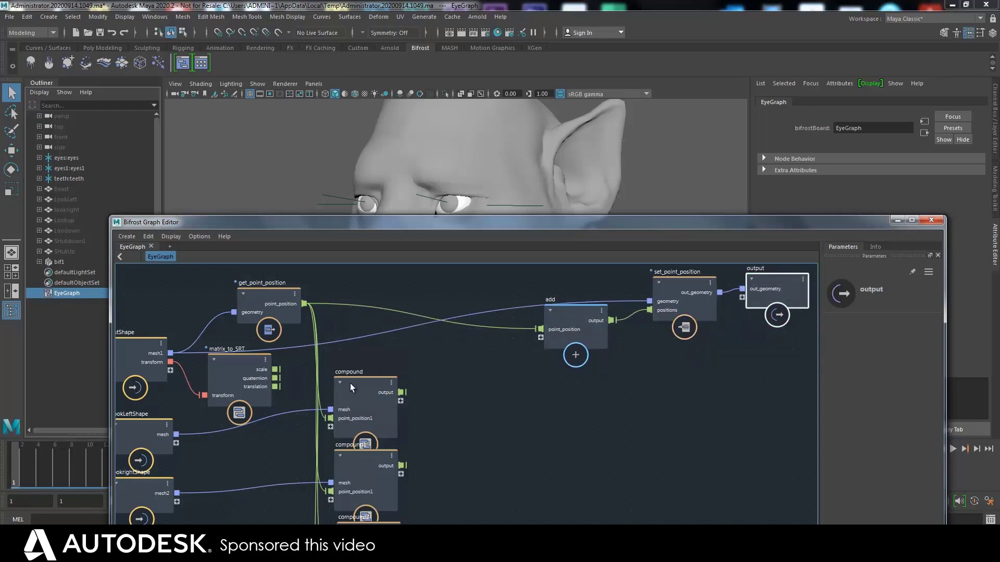
- Nudge the first compound upward and move add, set_point_position and output farther downstream to free space after the compounds
drag(350, 383, 352, 375)
middle_drag(409, 393, 341, 348)
scroll(450, 362, down, 2)
drag(417, 285, 654, 348)
drag(644, 295, 802, 281)
click(457, 369)
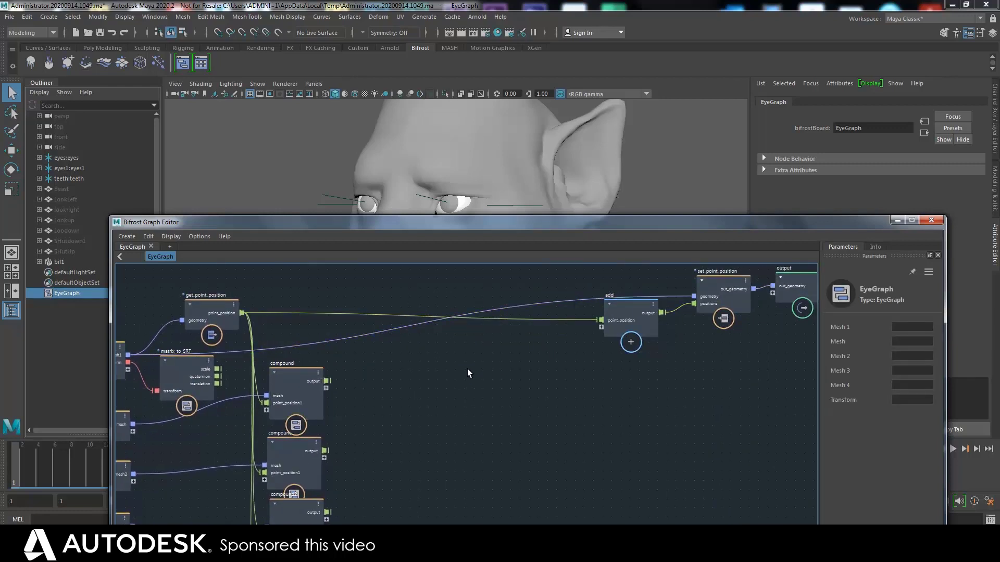
- Zoom in on the matrix_to_SRT node and nudge it slightly upward beneath get_point_position
alt+middle_drag(467, 369, 532, 376)
alt+right_drag(508, 408, 528, 349)
alt+middle_drag(498, 378, 560, 376)
alt+right_drag(523, 380, 538, 321)
drag(235, 366, 240, 359)
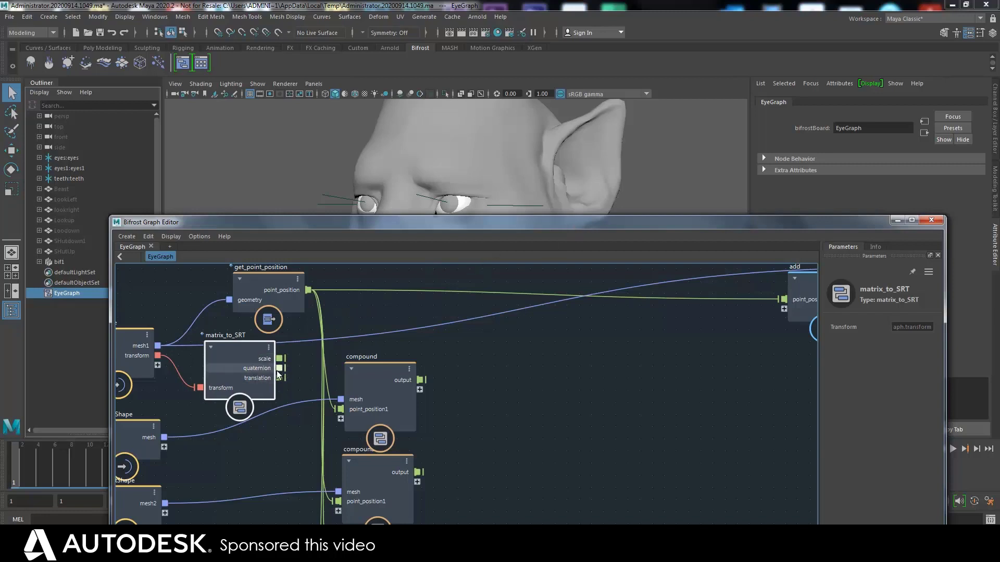
drag(245, 363, 245, 360)
- Add a quaternion_to_euler node and place it just downstream of matrix_to_SRT
key(Tab)
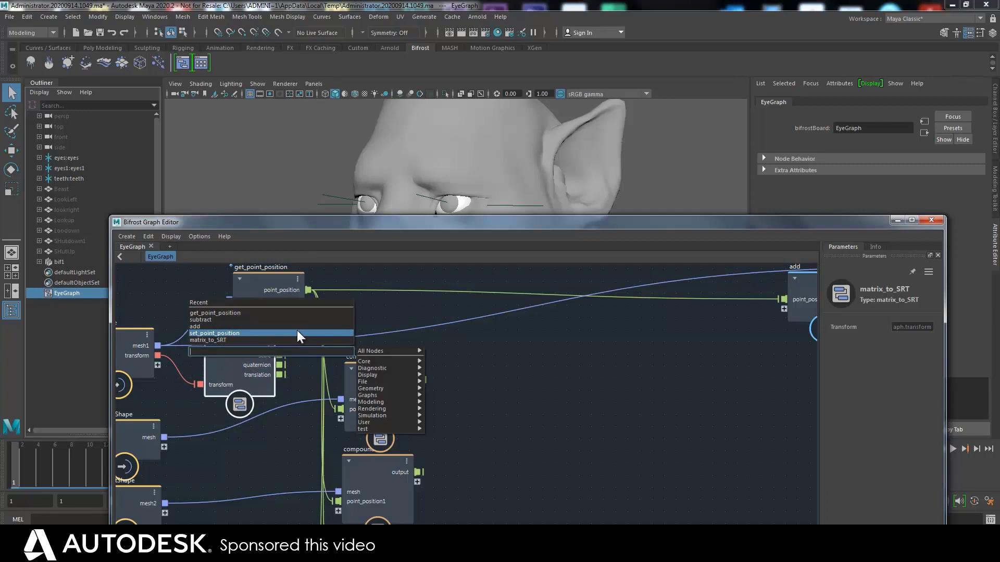
text(qua)
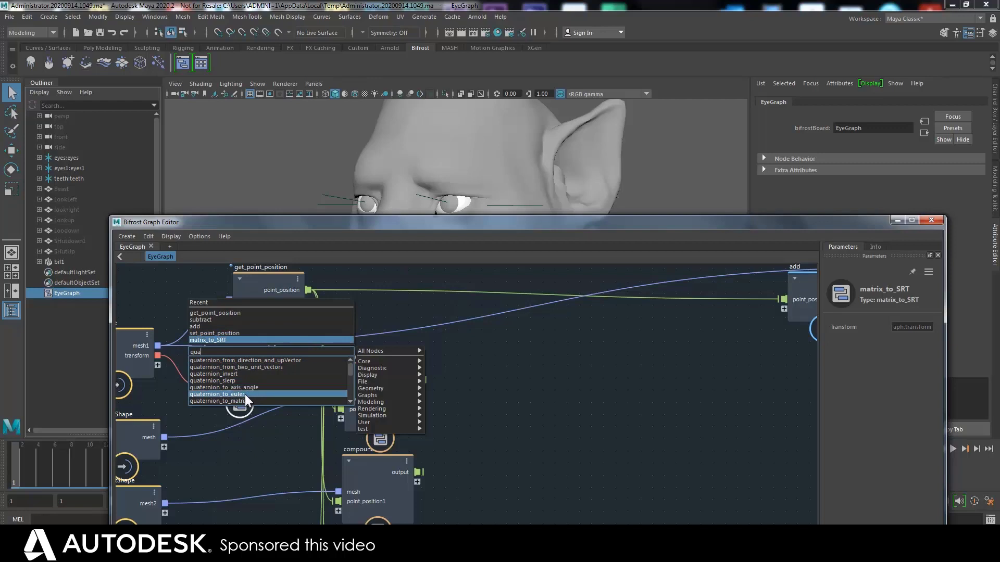
scroll(348, 372, down, 1)
scroll(349, 370, up, 1)
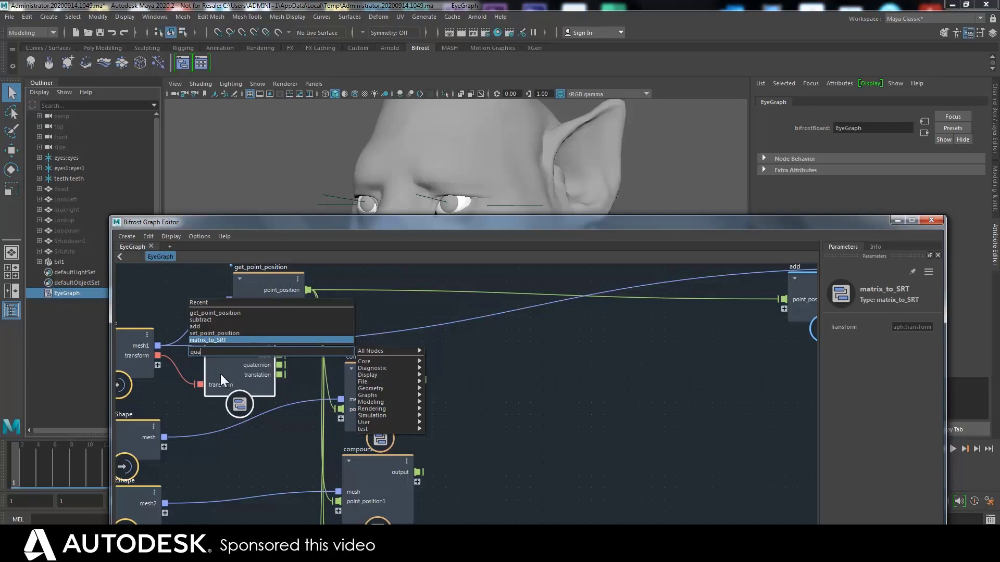
click(221, 374)
drag(255, 362, 322, 324)
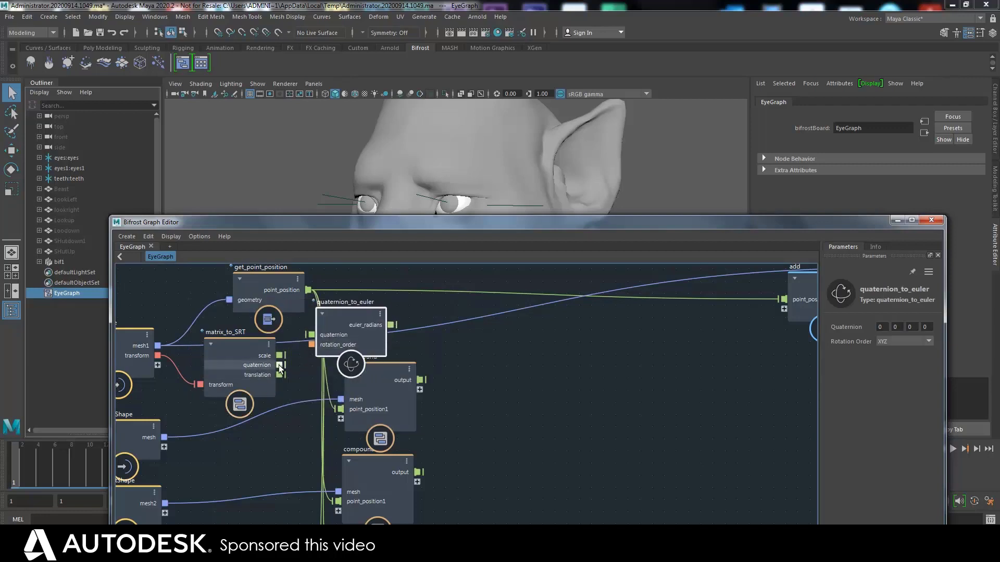
- Connect matrix_to_SRT's quaternion output to quaternion_to_euler's quaternion input, and separate quaternion_to_euler from the first compound
drag(280, 365, 312, 335)
drag(384, 392, 379, 403)
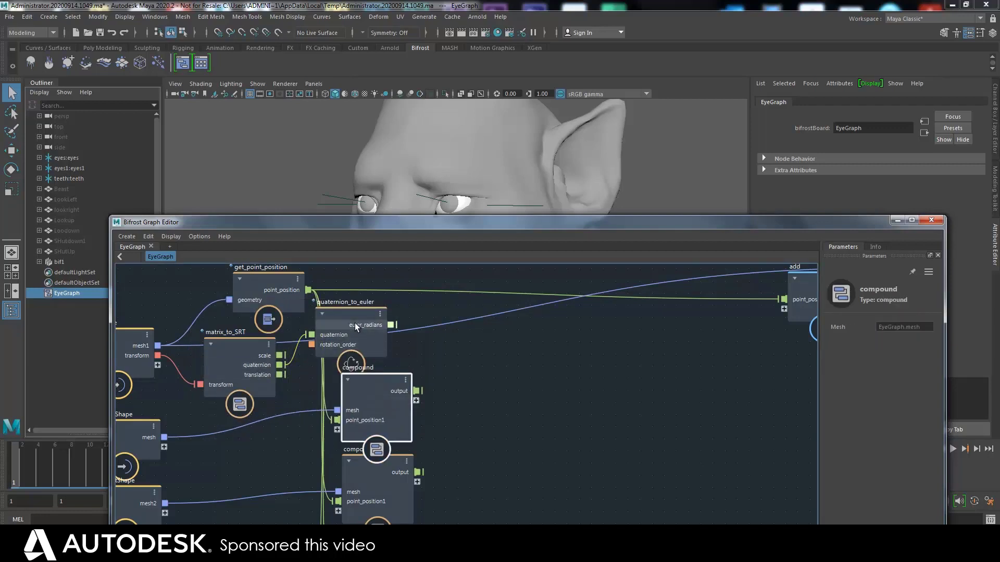
drag(366, 321, 387, 329)
- Add a radians_to_degrees node downstream of quaternion_to_euler and feed euler_radians into its radians input
key(Tab)
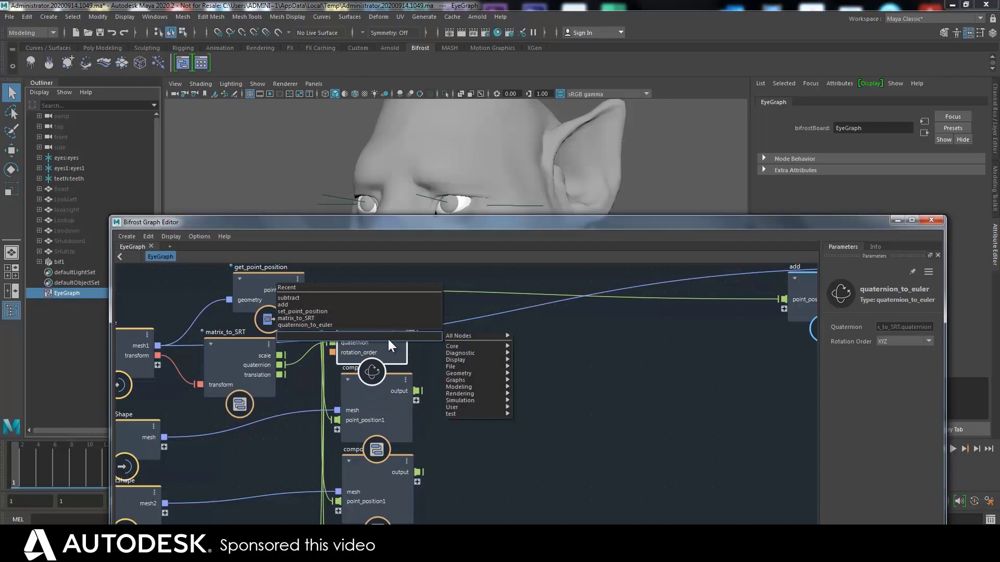
text(radia)
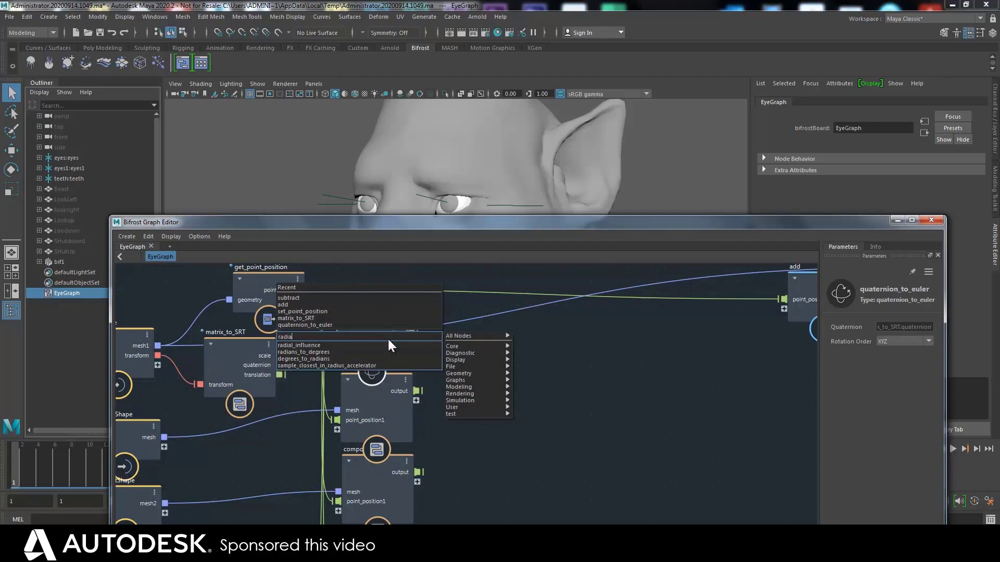
click(285, 351)
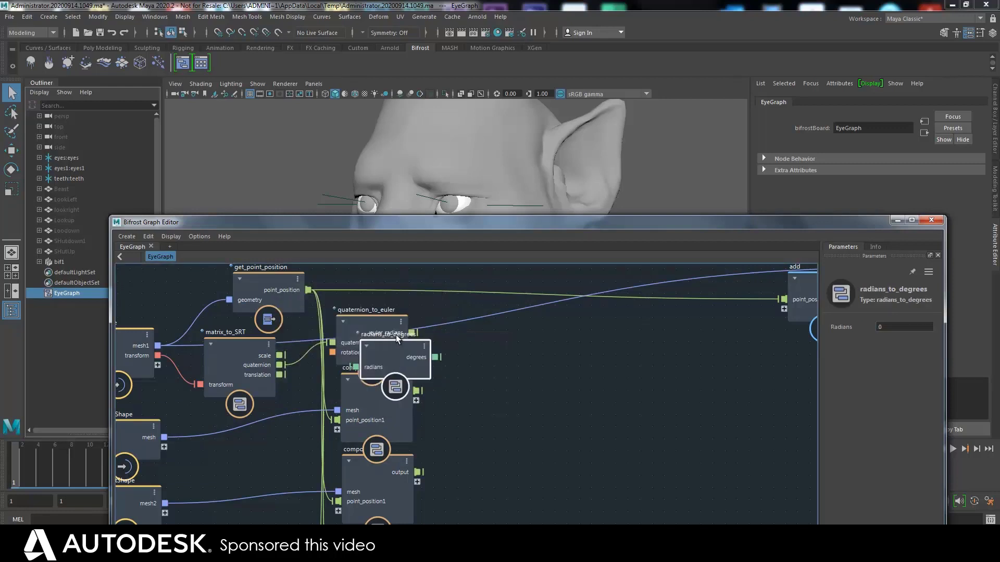
drag(396, 336, 473, 303)
drag(412, 333, 435, 333)
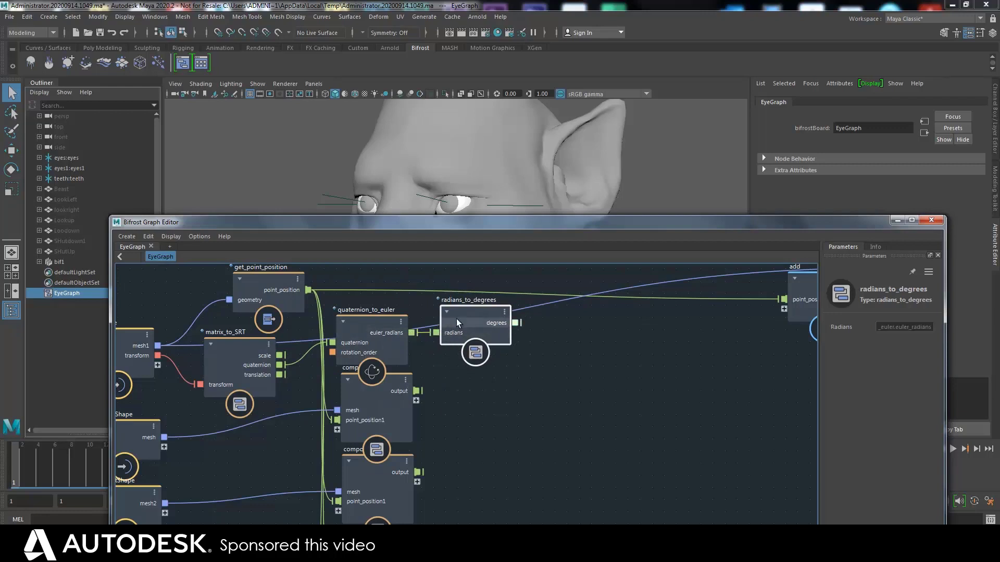
- Raise get_point_position and pull quaternion_to_euler and radians_to_degrees closer to matrix_to_SRT
alt+middle_drag(441, 406, 441, 431)
drag(372, 353, 355, 355)
drag(469, 336, 453, 340)
drag(280, 316, 282, 273)
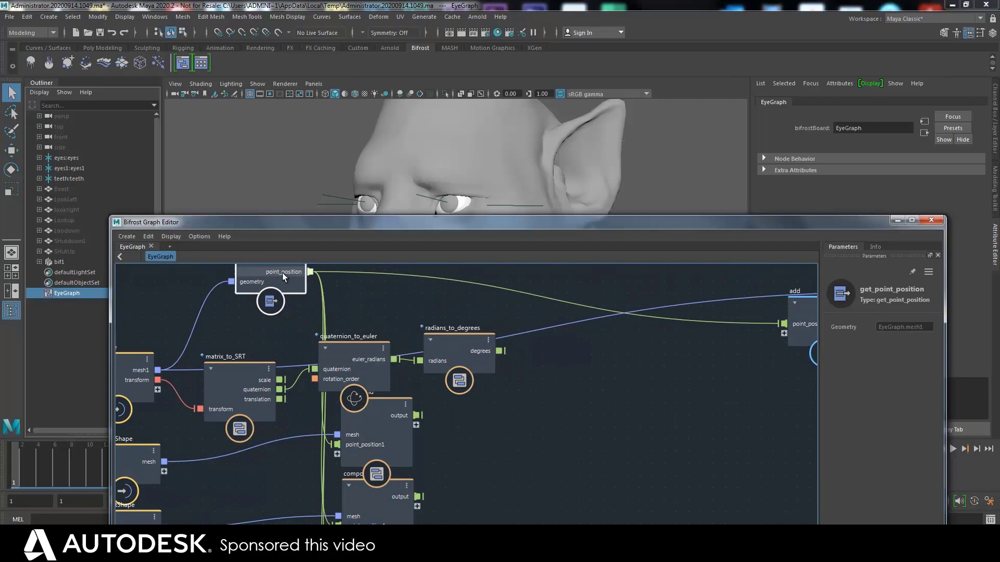
drag(343, 348, 331, 340)
drag(454, 338, 428, 325)
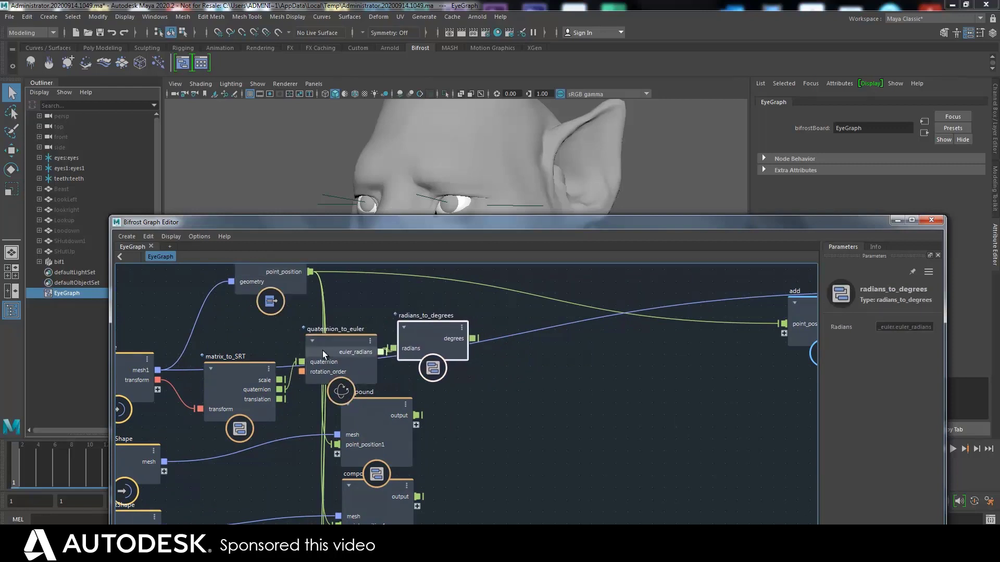
drag(323, 351, 306, 345)
- Group matrix_to_SRT, quaternion_to_euler and radians_to_degrees into a compound, and expose degrees as its output
drag(226, 330, 432, 373)
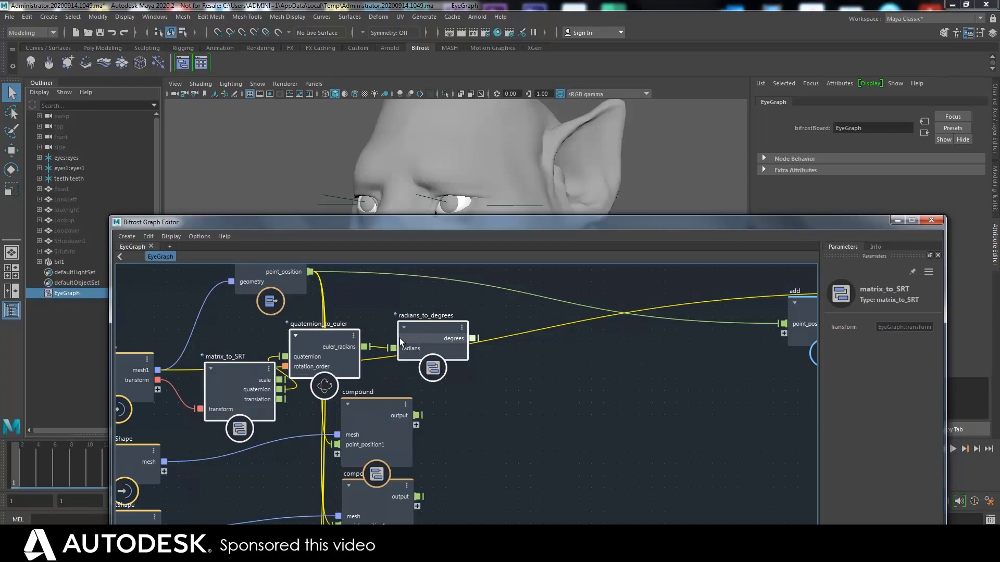
key(ctrl+g)
drag(322, 345, 249, 365)
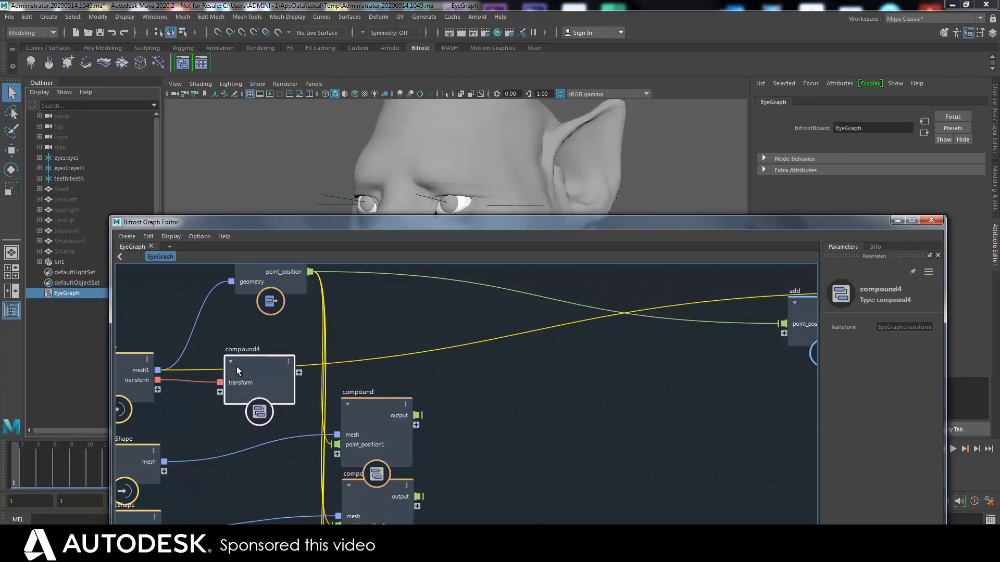
double_click(237, 366)
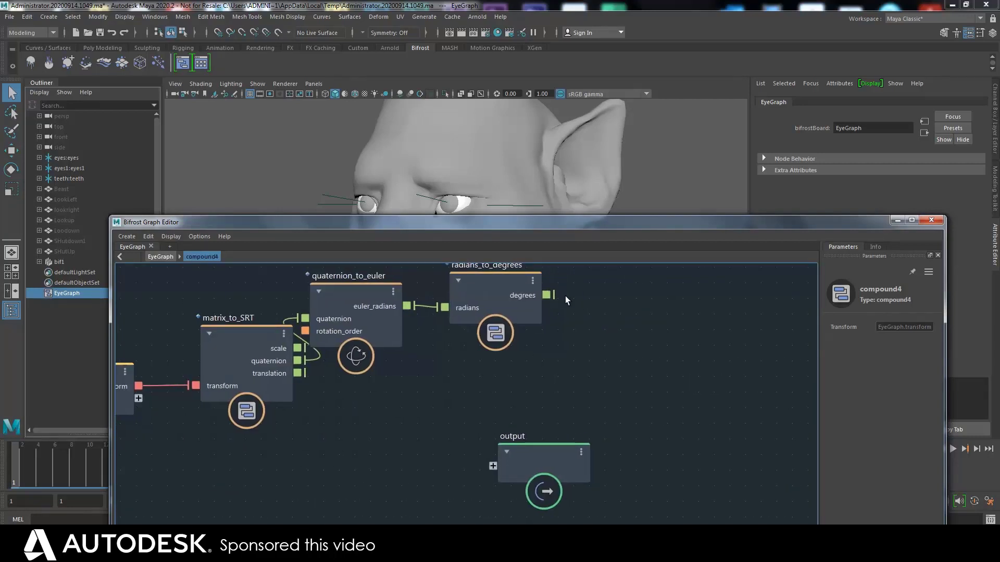
drag(552, 295, 504, 467)
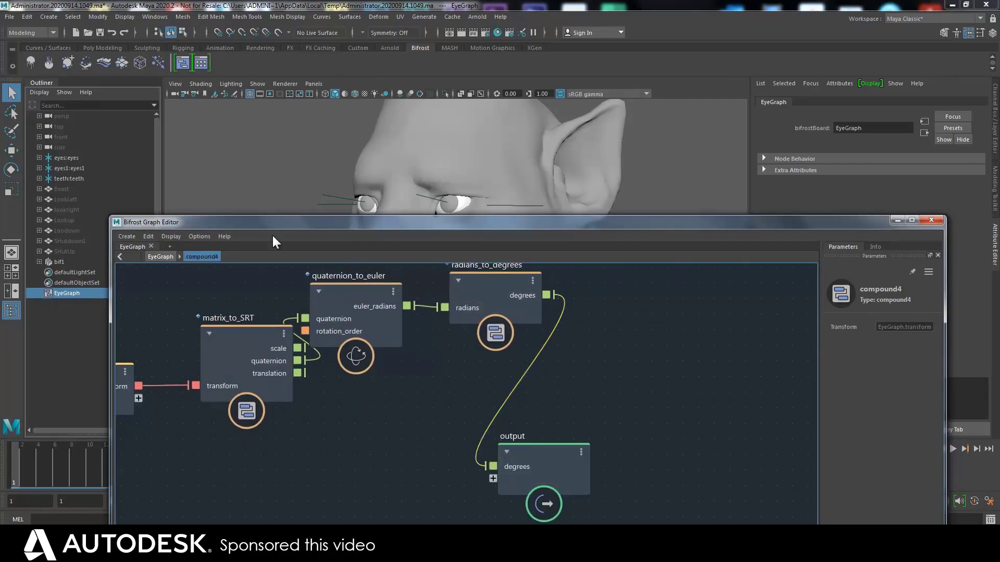
click(161, 257)
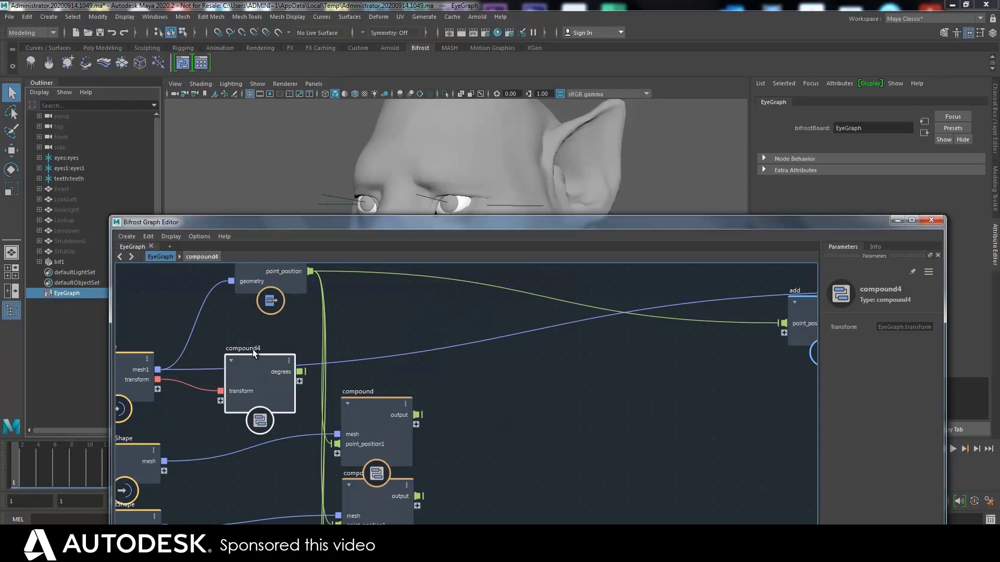
- Rename the new rotation-conversion compound as Transform_to_Degrees
click(253, 348)
click(253, 348)
click(252, 348)
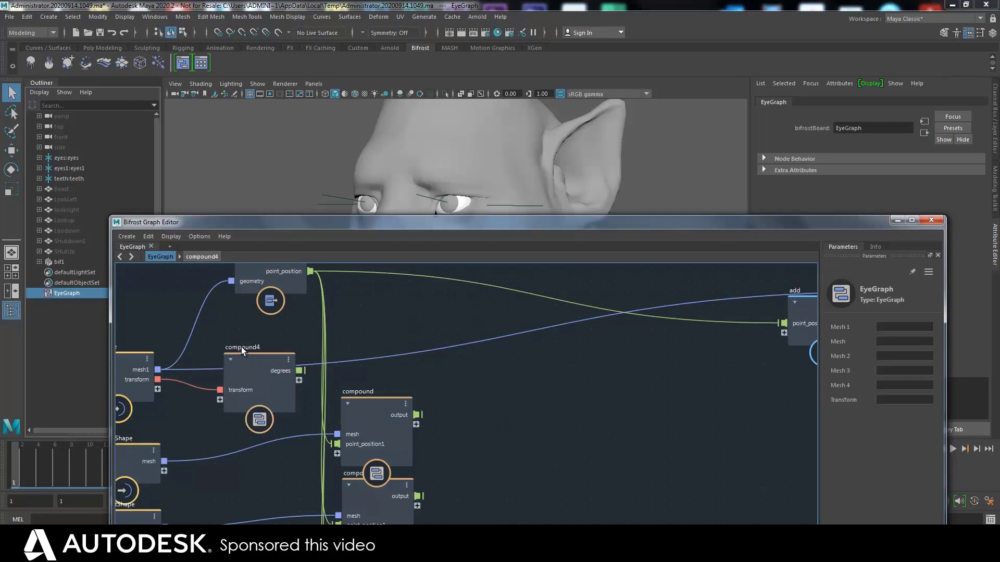
click(242, 347)
click(242, 348)
drag(232, 346, 223, 348)
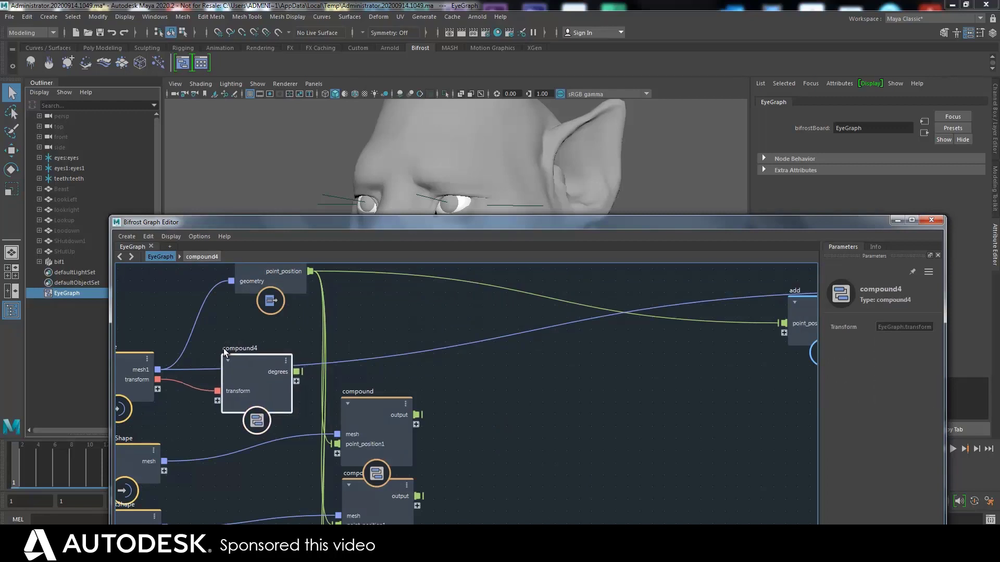
click(237, 350)
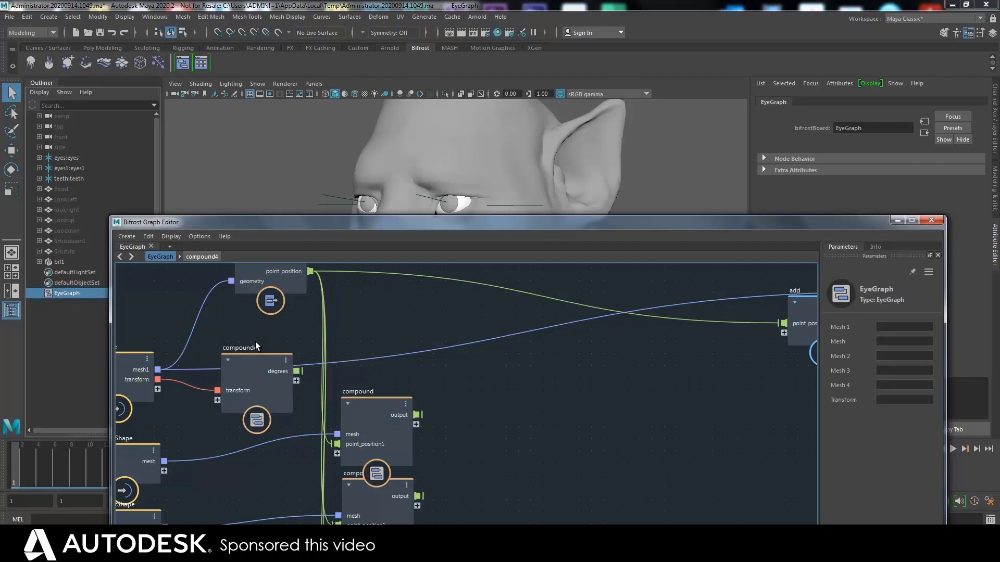
double_click(257, 346)
right_click(255, 346)
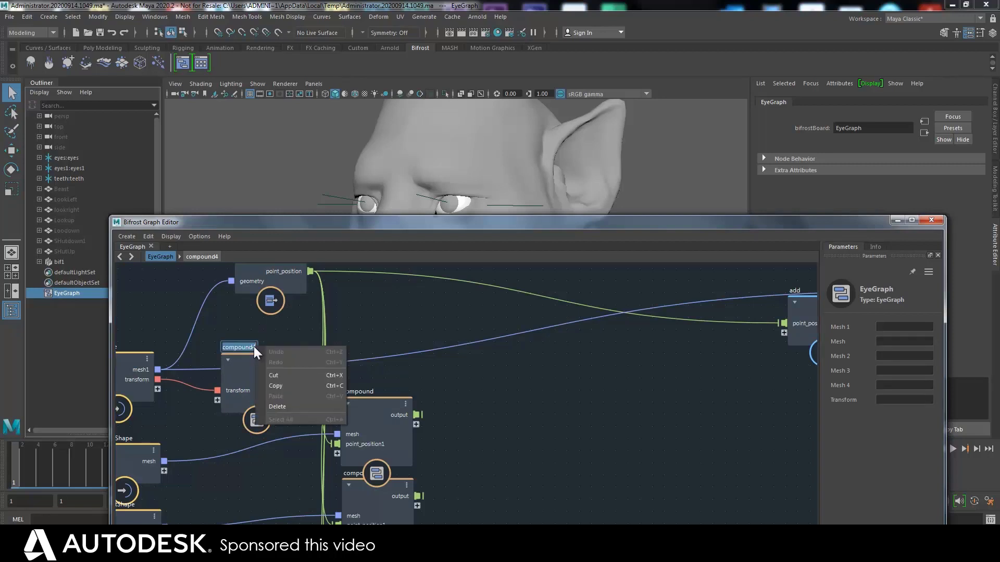
click(255, 348)
mouse_move(254, 347)
mouse_down()
mouse_move(222, 347)
mouse_move(258, 348)
mouse_up()
click(222, 347)
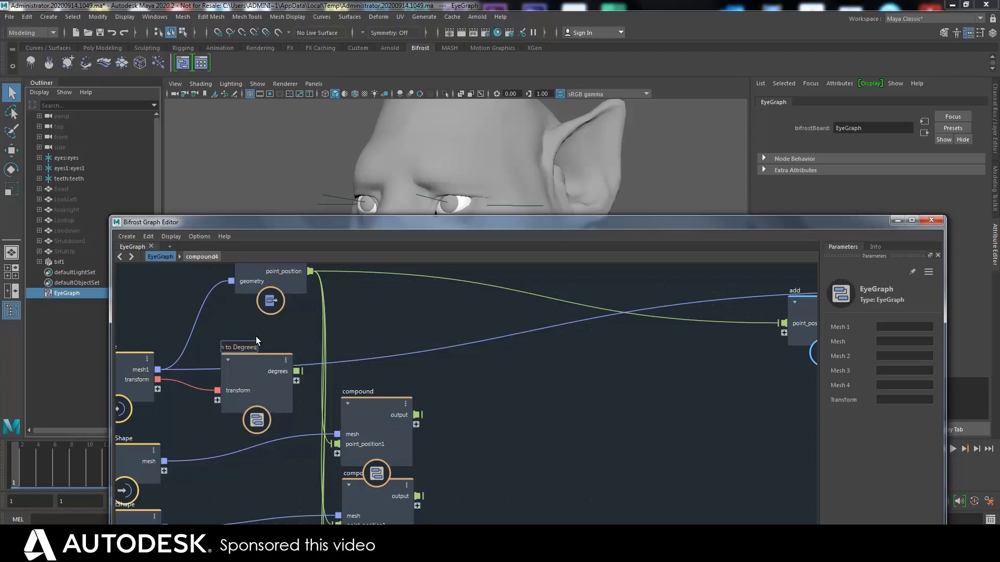
key(Return)
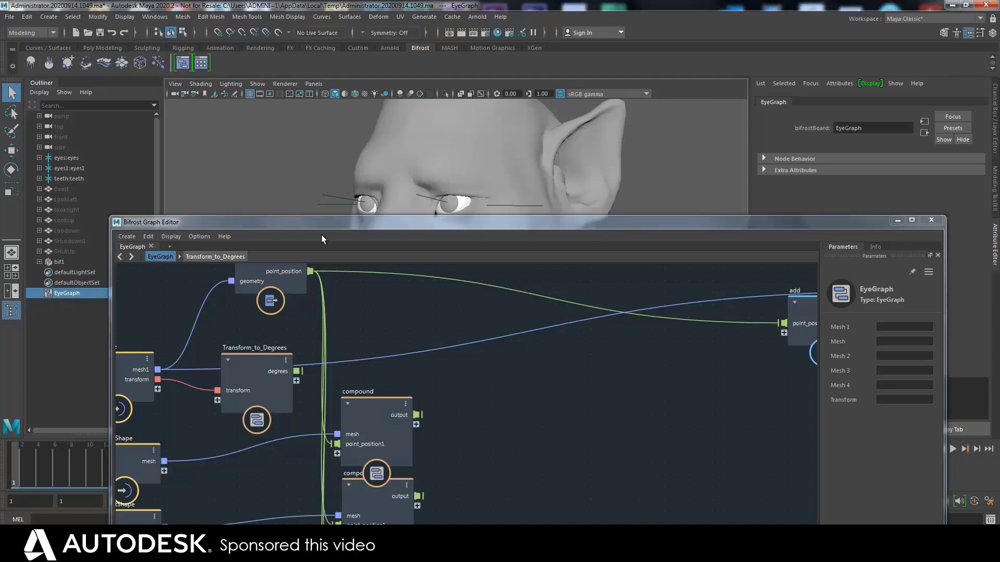
- Tidy the layout of the nodes inside Transform_to_Degrees, spacing out the output node, and return to EyeGraph
drag(232, 363, 232, 355)
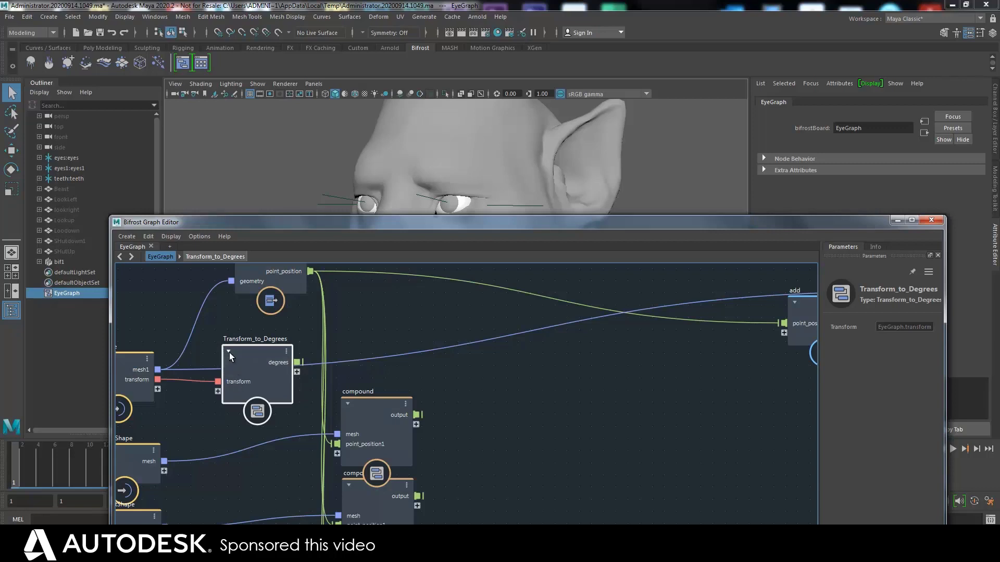
double_click(230, 354)
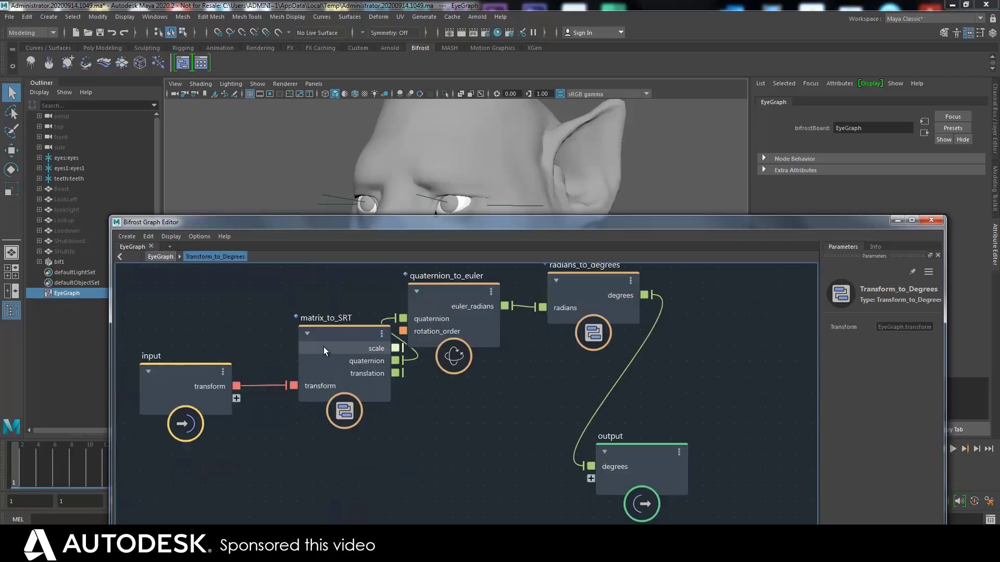
drag(324, 347, 280, 345)
drag(457, 311, 458, 331)
drag(572, 289, 573, 310)
drag(649, 459, 762, 417)
click(160, 257)
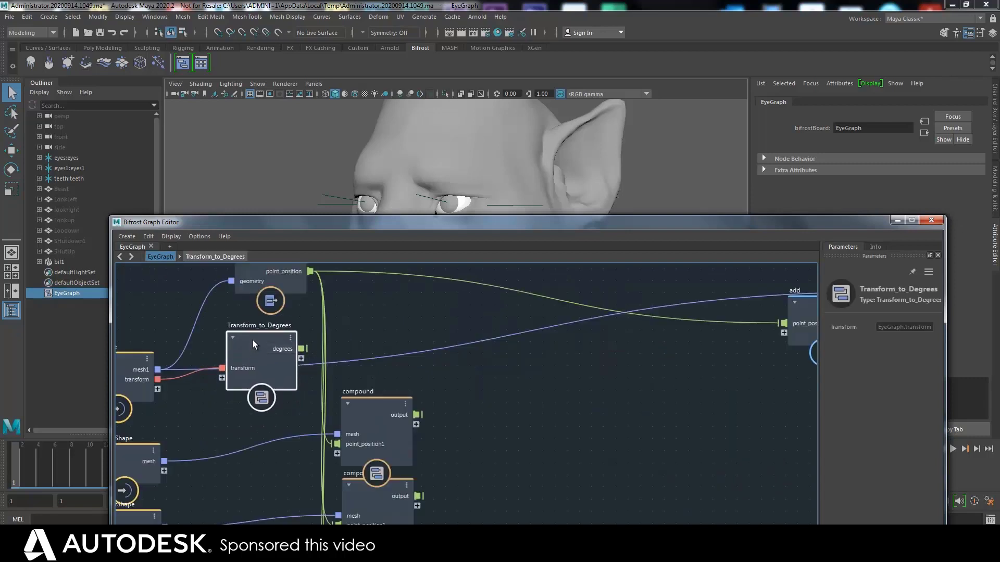
- Nudge get_point_position and move Transform_to_Degrees into the column above the first compound
drag(252, 340, 239, 344)
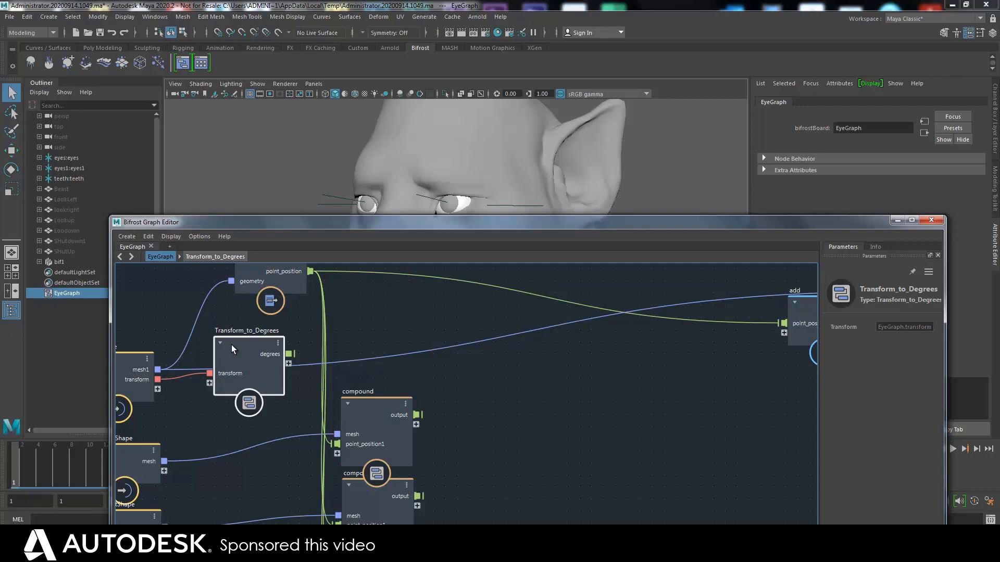
drag(245, 346, 250, 349)
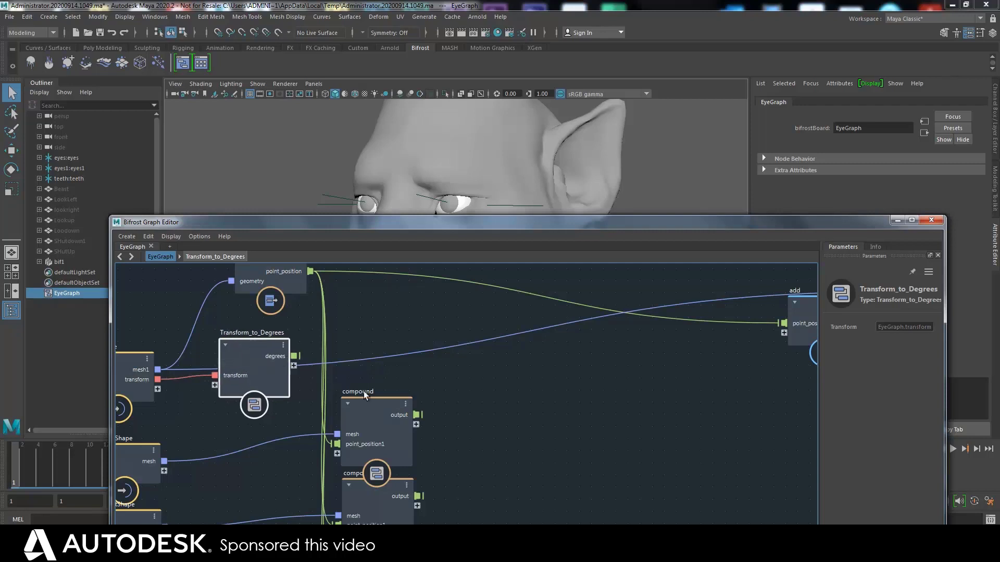
middle_drag(435, 386, 477, 314)
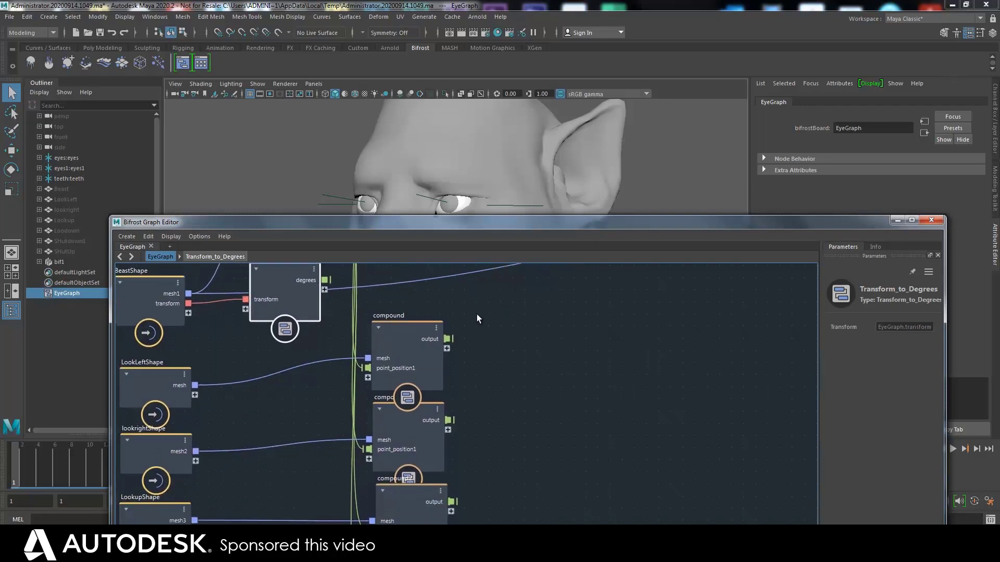
alt+right_drag(486, 331, 446, 319)
alt+middle_drag(473, 317, 399, 384)
alt+right_drag(432, 369, 459, 365)
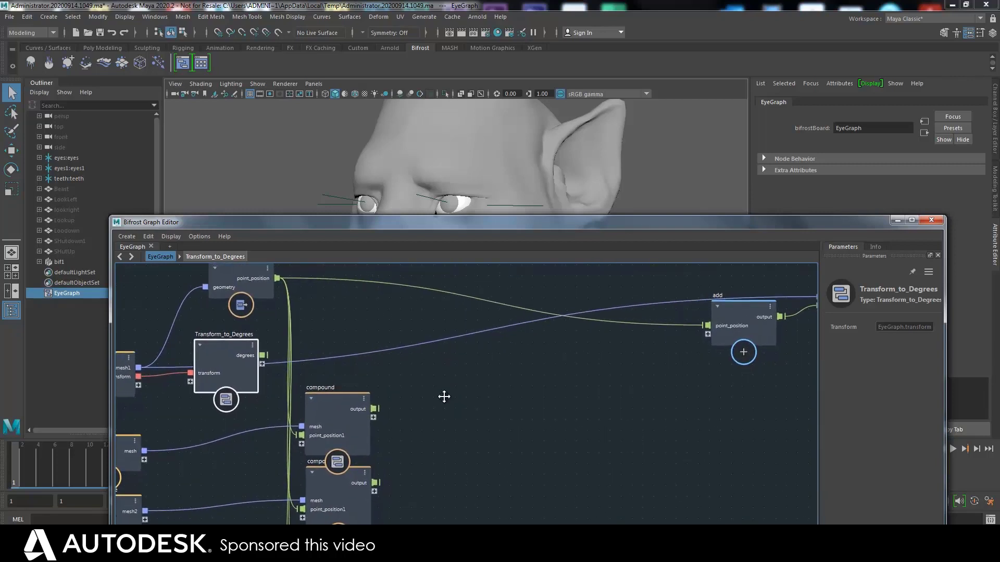
alt+middle_drag(444, 396, 450, 426)
scroll(542, 392, up, 1)
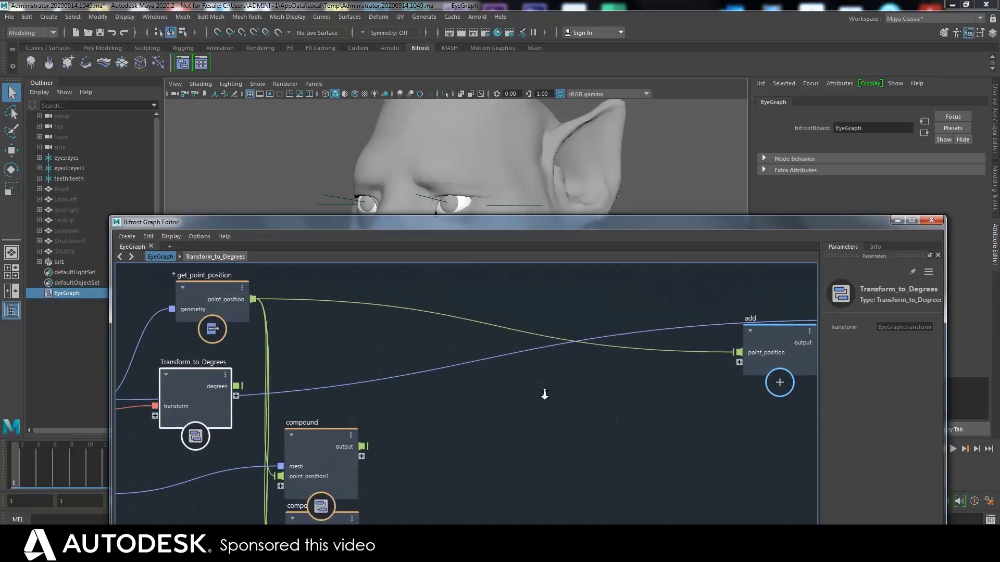
middle_drag(542, 393, 593, 392)
drag(283, 283, 274, 280)
alt+middle_drag(485, 410, 478, 419)
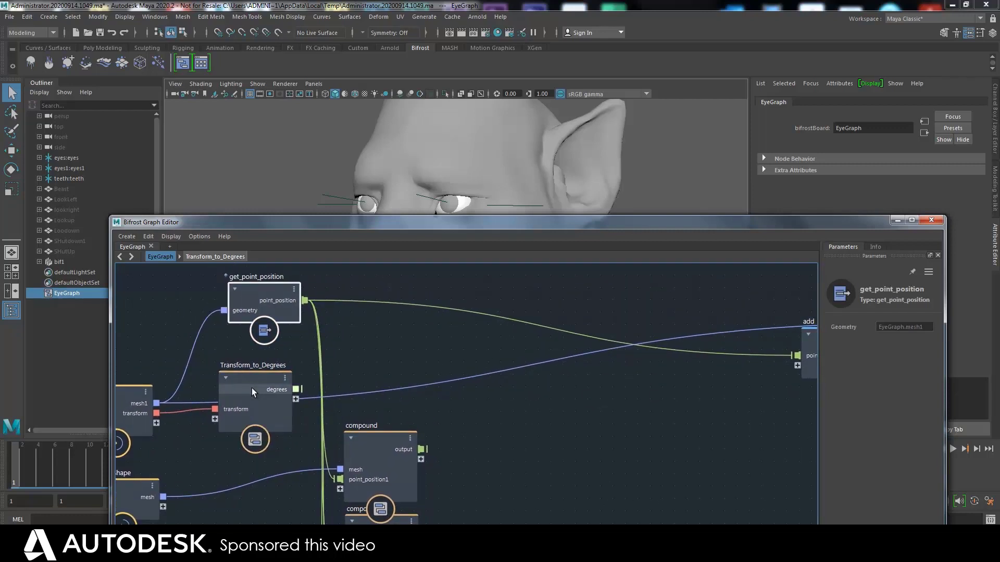
drag(252, 388, 376, 362)
- Fine-tune the spacing between Transform_to_Degrees and the first compound so the two nodes sit clearly apart
alt+right_drag(506, 422, 465, 417)
alt+middle_drag(462, 394, 439, 287)
drag(362, 268, 361, 268)
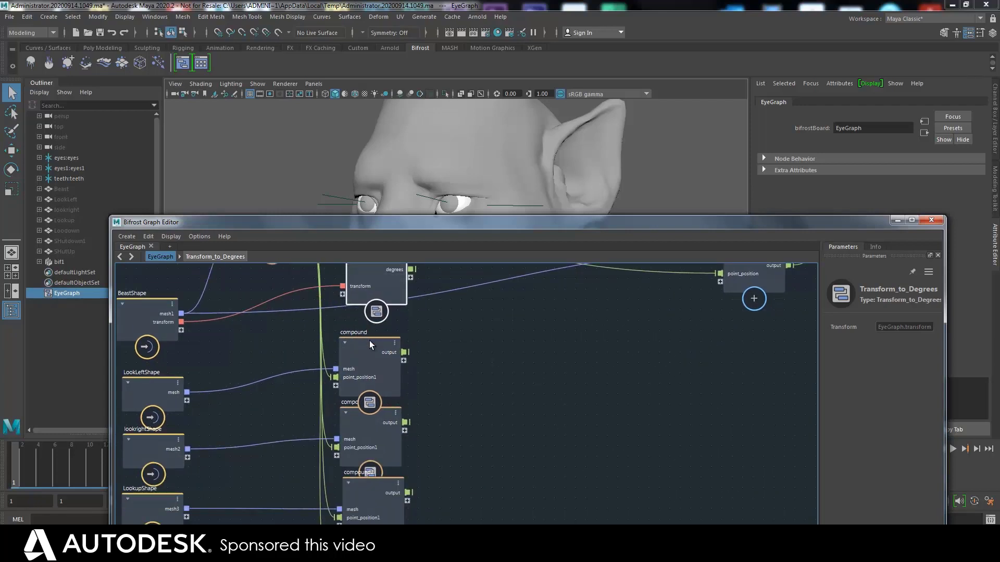
drag(369, 341, 373, 340)
alt+middle_drag(448, 353, 433, 419)
scroll(422, 401, up, 3)
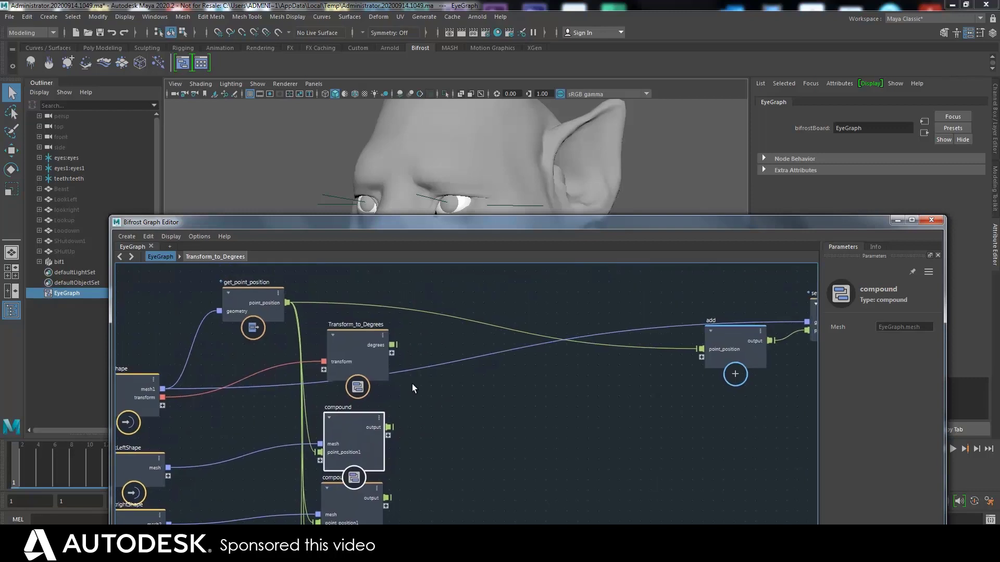
click(341, 334)
scroll(446, 305, down, 3)
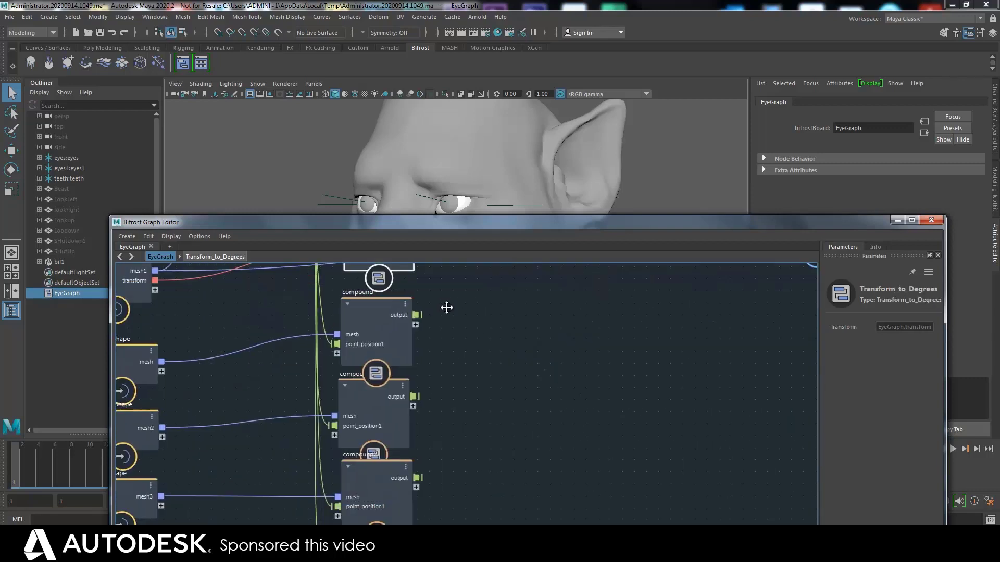
scroll(438, 354, up, 3)
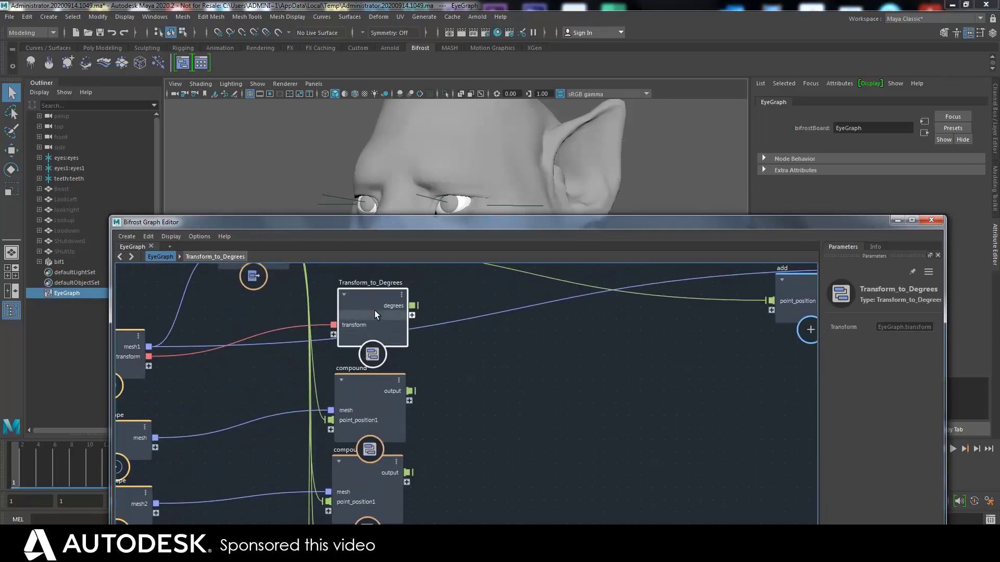
drag(373, 311, 378, 296)
- Rename the compound fed by LookLeftShape as Find_Delta
click(366, 368)
click(365, 370)
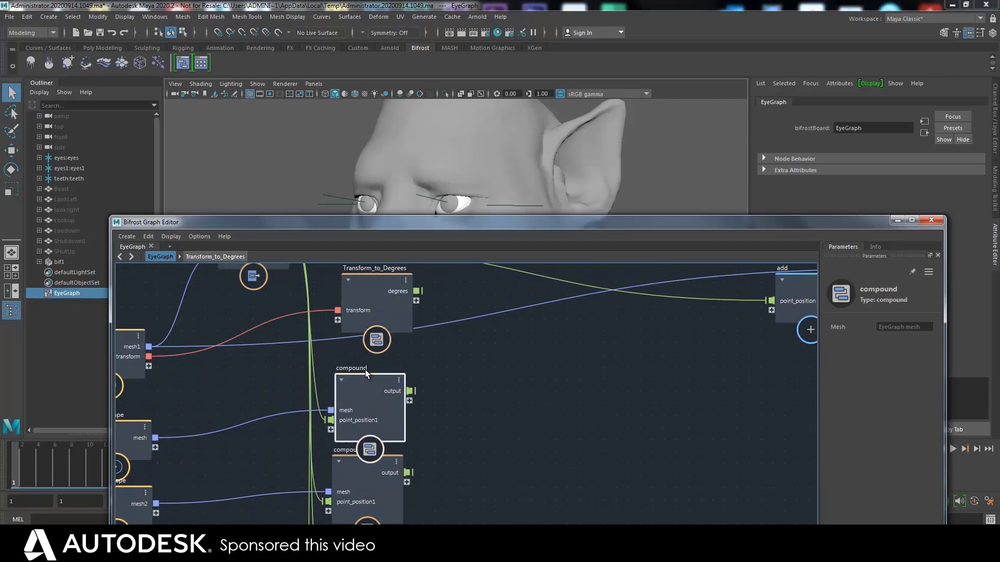
click(364, 370)
click(356, 371)
click(352, 368)
double_click(351, 368)
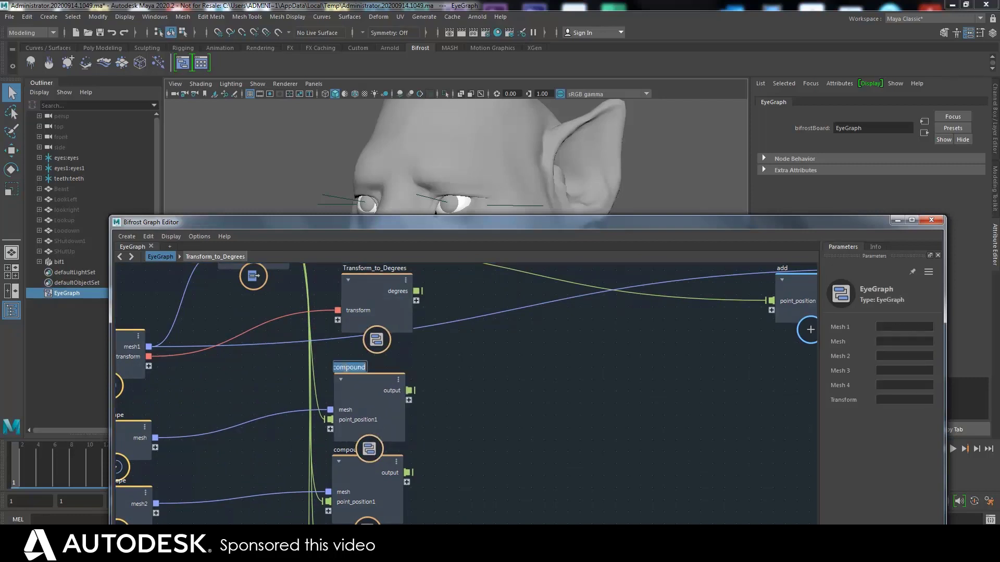
text(Fi)
key(BackSpace)
text(nd Delta)
key(Return)
- Delete the three unnamed compounds fed by lookrightShape, LookupShape and LoodownShape
alt+right_drag(454, 400, 422, 393)
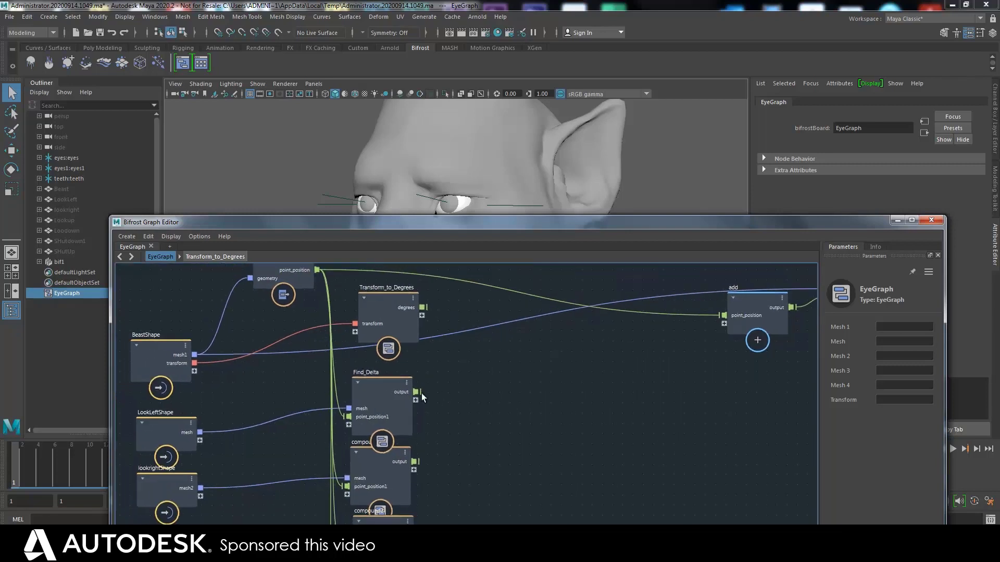
alt+middle_drag(435, 392, 453, 267)
alt+right_drag(446, 325, 444, 314)
alt+middle_drag(445, 313, 444, 339)
drag(411, 401, 408, 463)
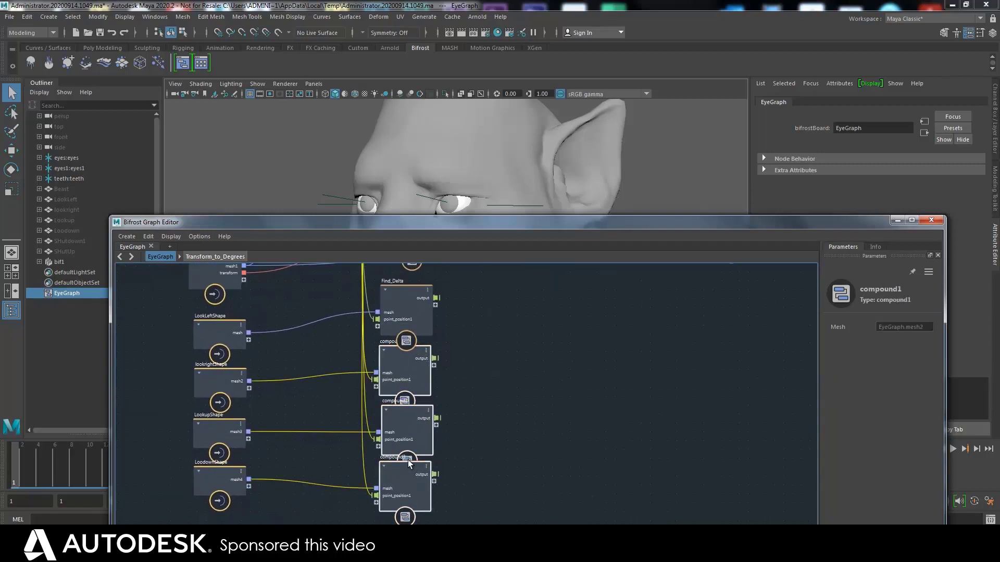
key(Delete)
- Duplicate Find_Delta three times below the original, feeding the copies' mesh inputs from lookrightShape, LookupShape and LoodownShape
click(406, 301)
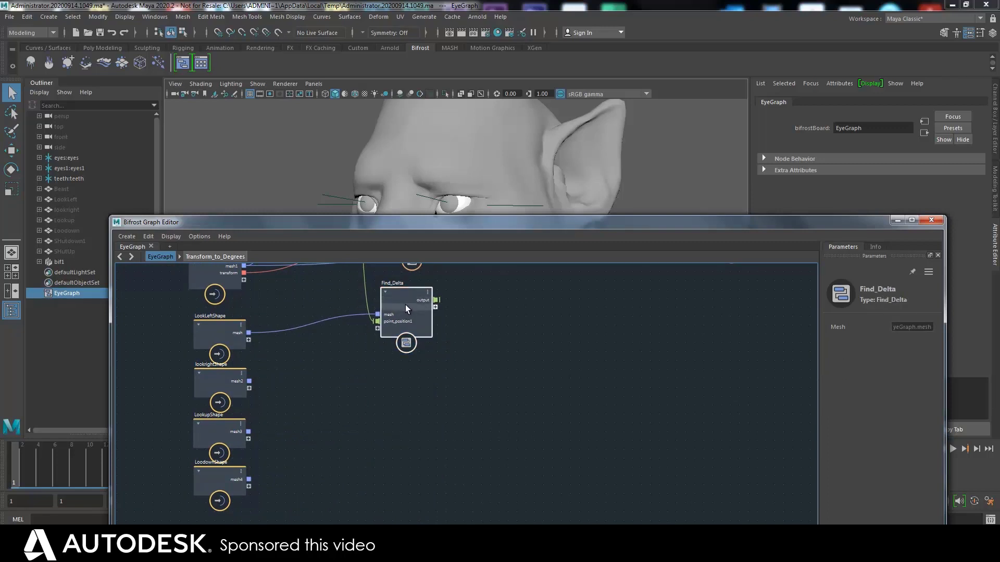
key(ctrl+shift+d)
drag(427, 331, 401, 368)
drag(249, 381, 396, 429)
key(ctrl+d)
drag(249, 432, 401, 441)
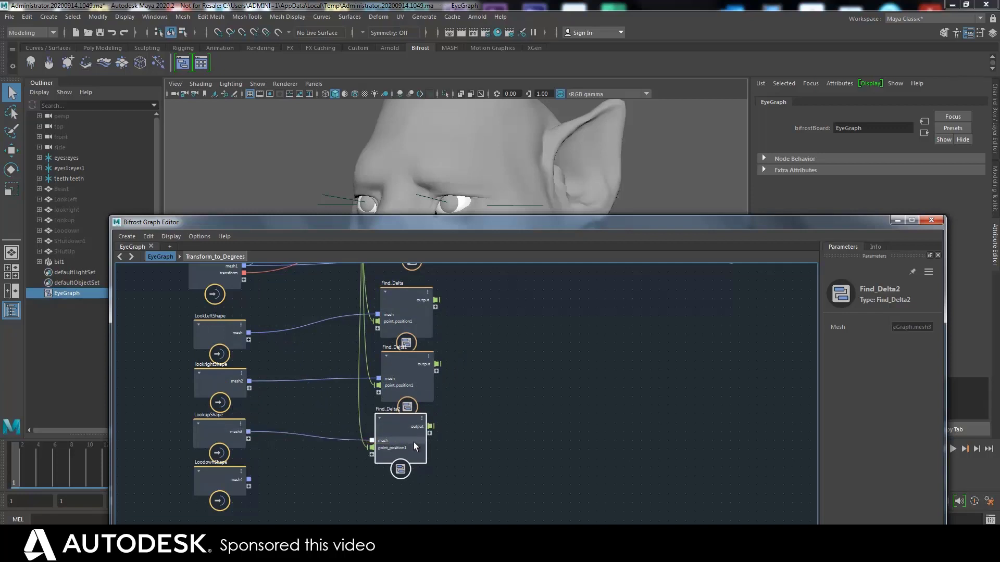
key(ctrl+d)
drag(247, 479, 394, 478)
scroll(496, 335, down, 3)
scroll(494, 354, up, 3)
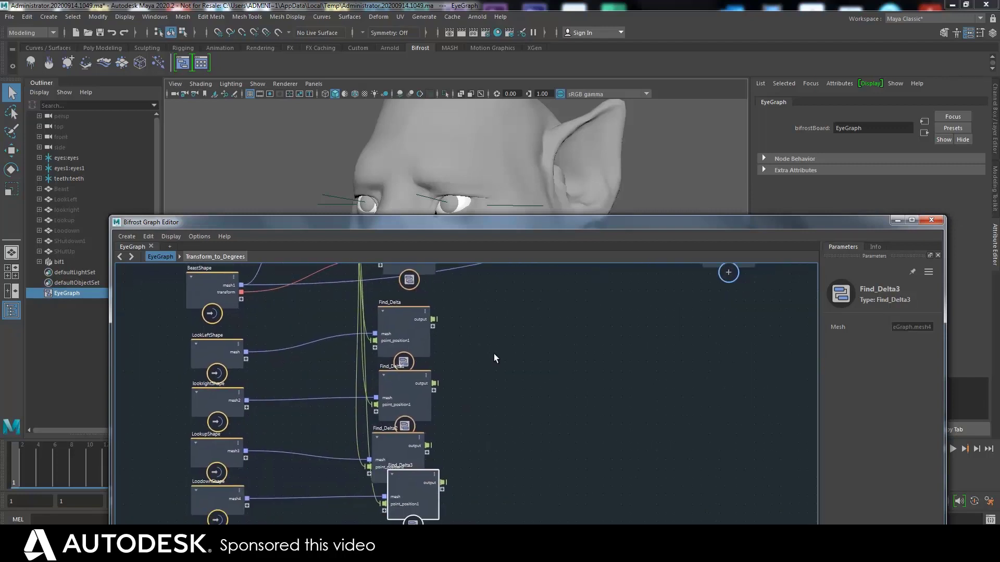
- Save the scene as Beast-02.mb in the Bifrosttests folder
click(3, 16)
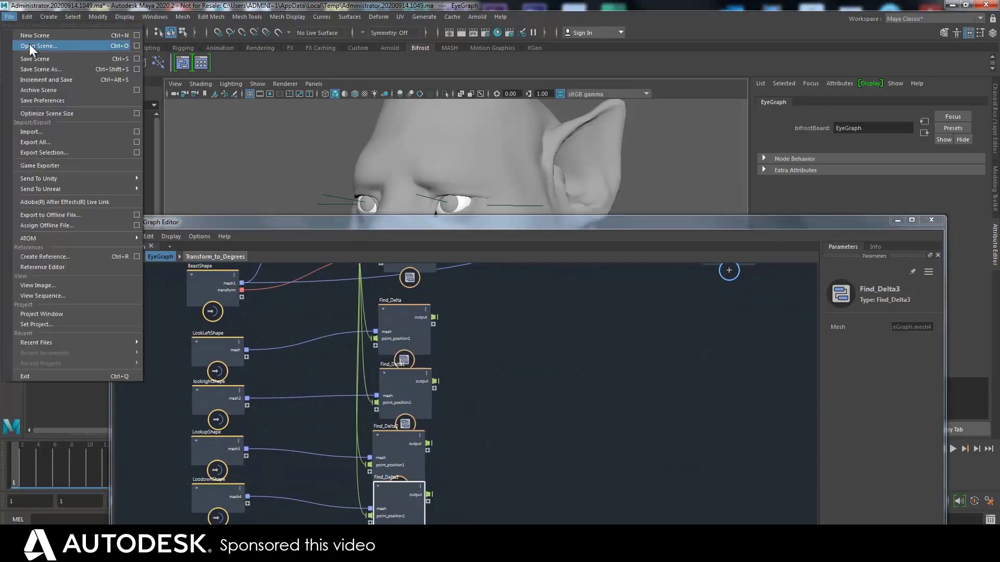
click(64, 65)
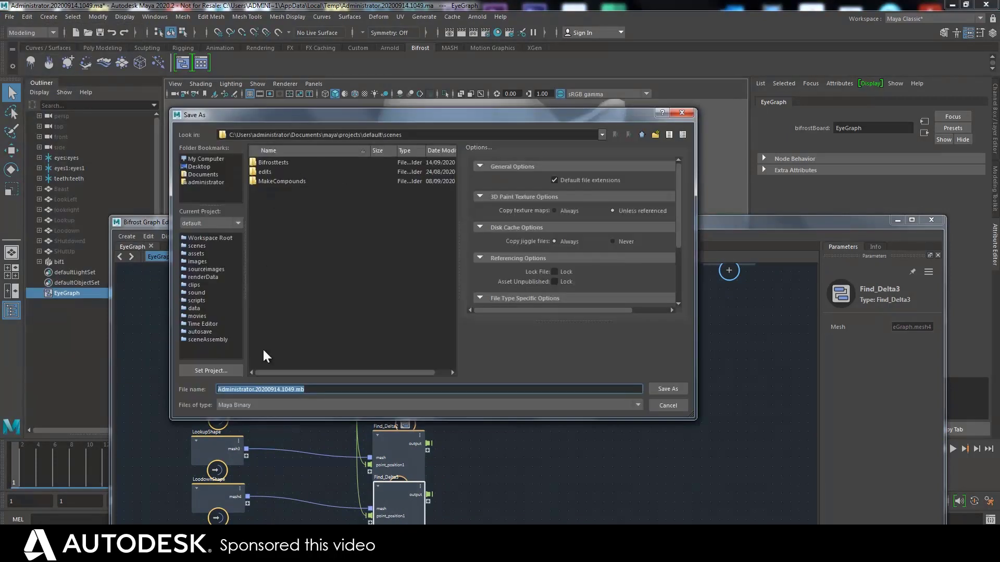
double_click(255, 163)
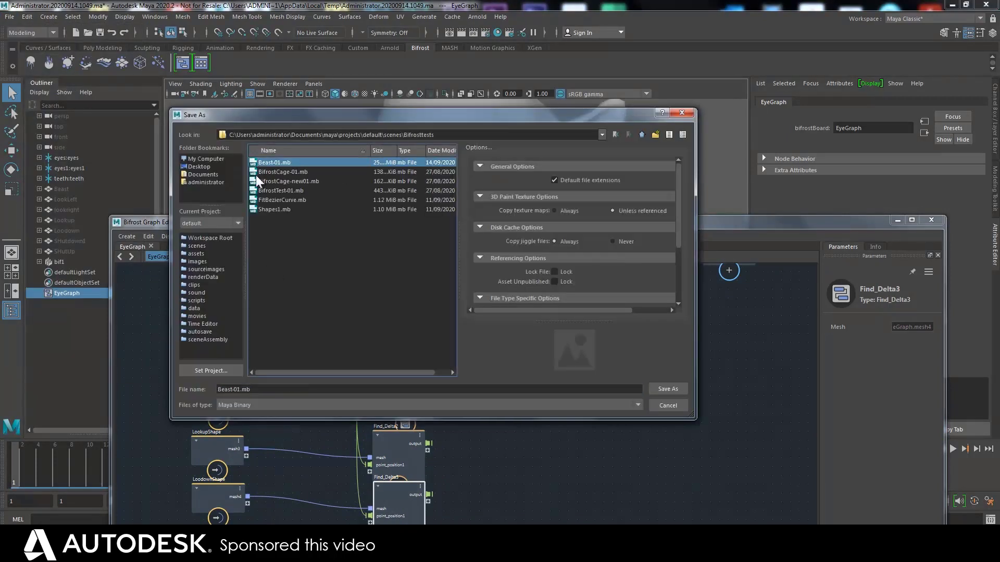
click(255, 390)
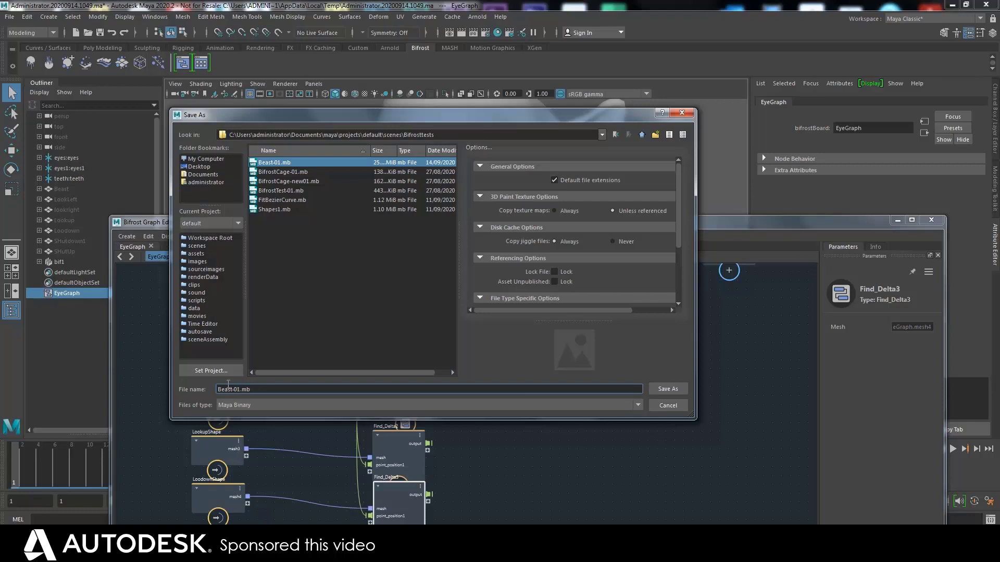
key(BackSpace)
text(2)
key(Return)
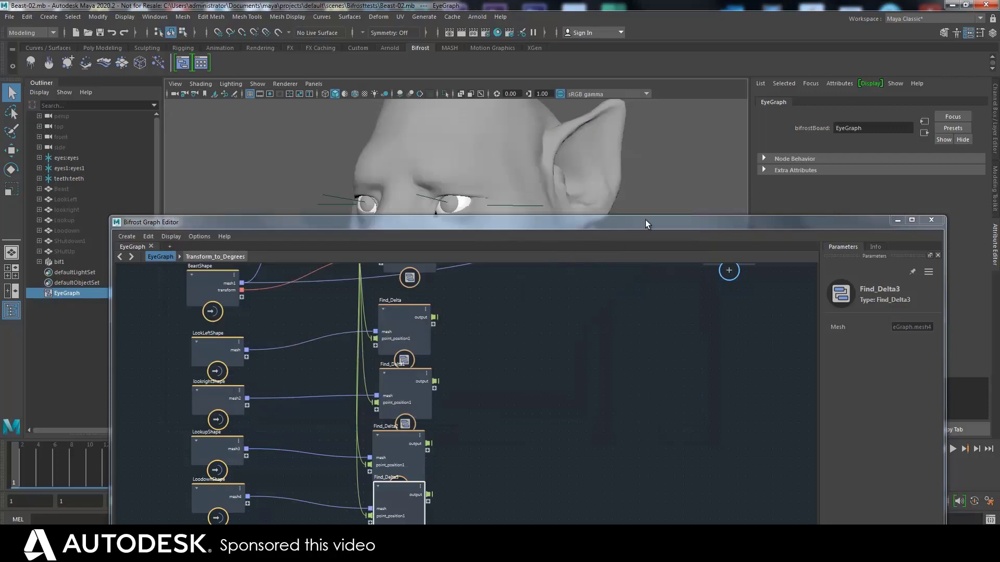
- Tidy the column of delta compounds by nudging Find_Delta3 sideways and moving Find_Delta slightly up
drag(629, 219, 622, 182)
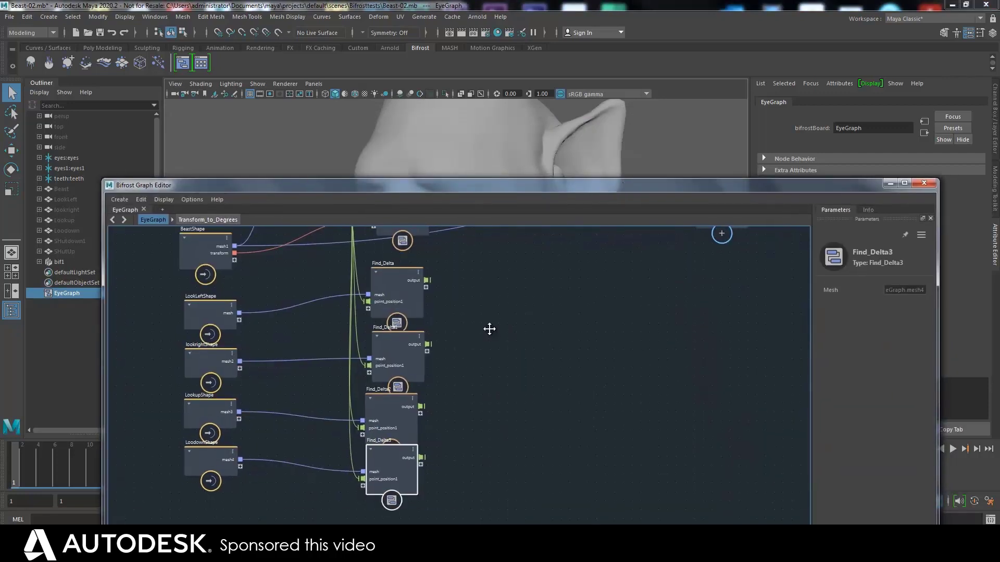
middle_drag(489, 328, 476, 381)
drag(397, 505, 404, 502)
middle_drag(455, 382, 426, 406)
click(371, 267)
drag(373, 345, 381, 329)
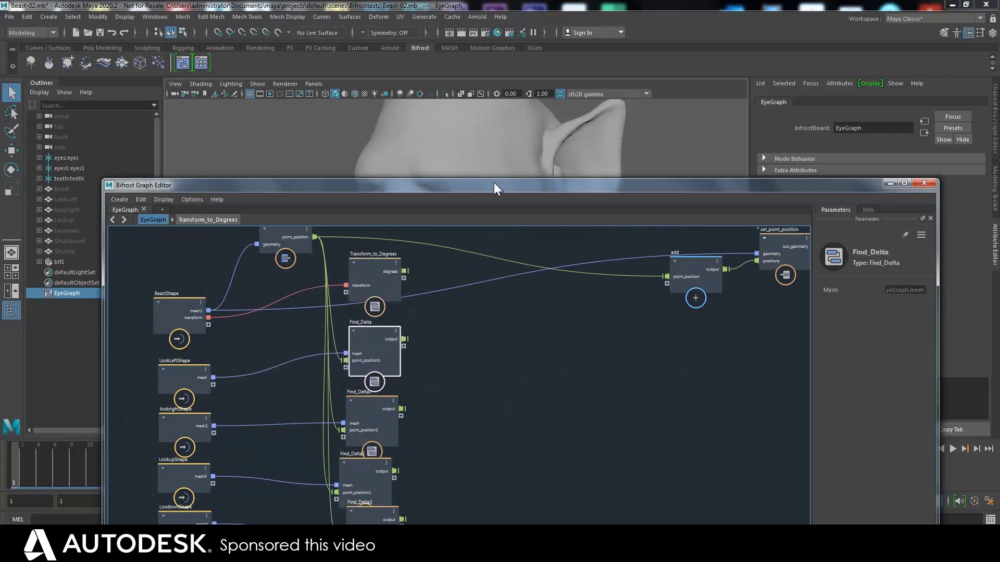
- Select the eyes:eyes transform and show its transform attributes to examine the rotation values
drag(493, 182, 500, 241)
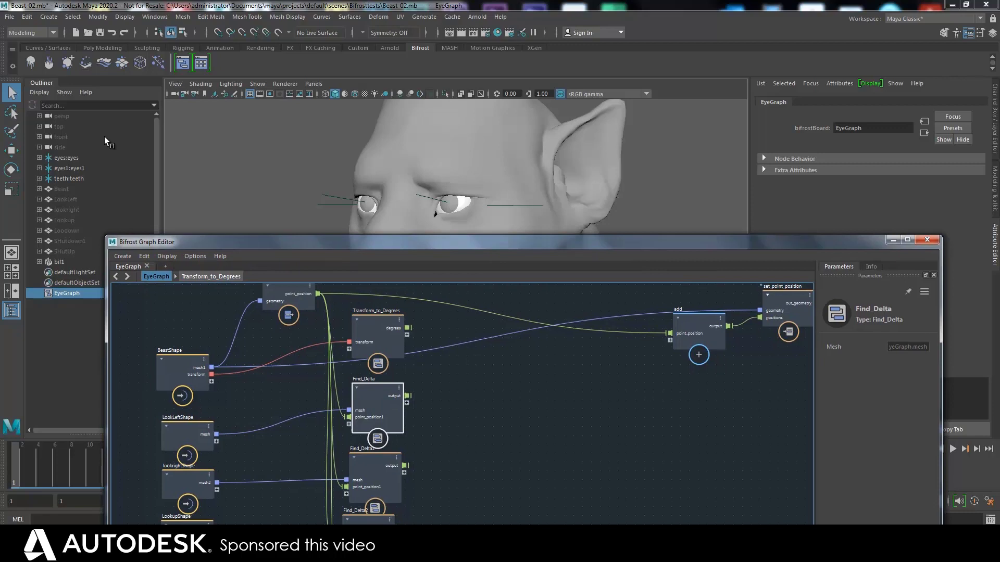
click(66, 158)
drag(761, 243, 711, 257)
click(773, 103)
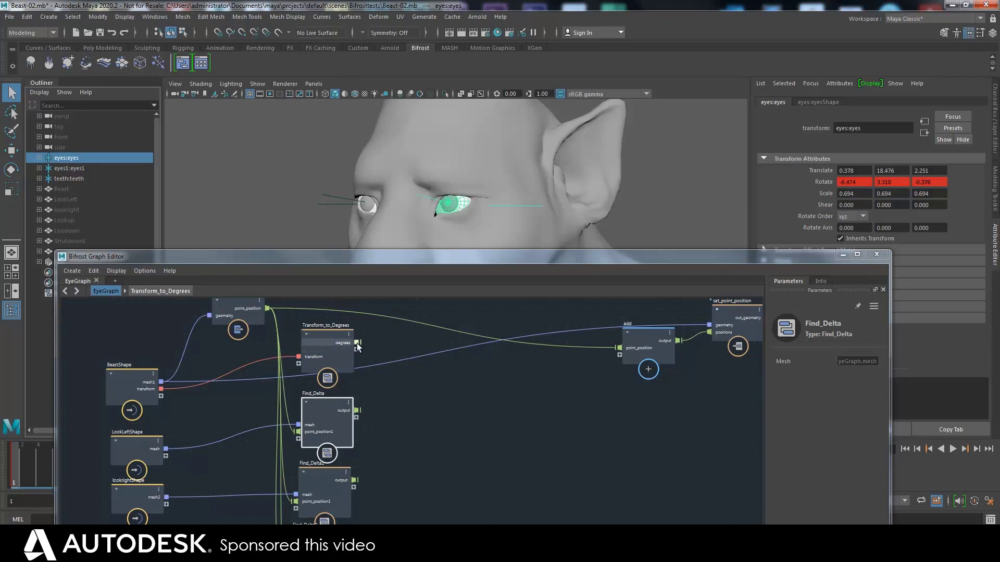
- Inside Transform_to_Degrees, add a vector3_to_scalar node and feed it the degrees output of radians_to_degrees
double_click(311, 342)
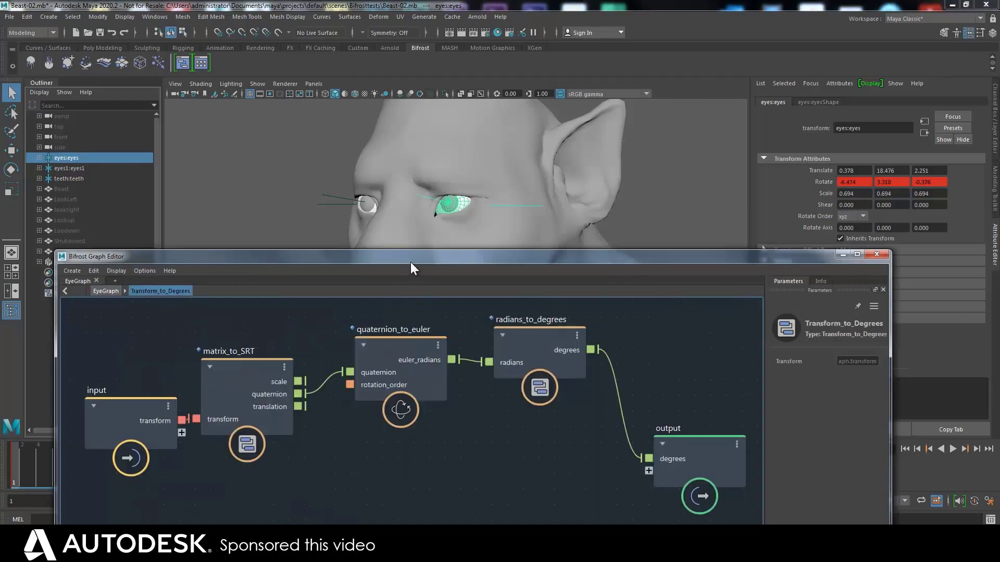
drag(410, 260, 398, 184)
middle_drag(458, 335, 281, 361)
drag(489, 399, 604, 390)
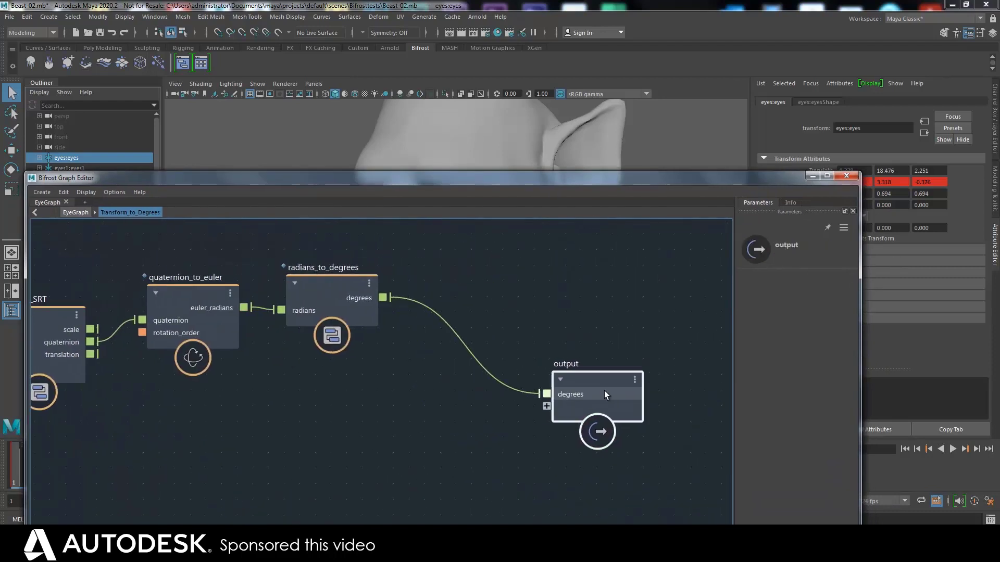
key(Tab)
text(vect)
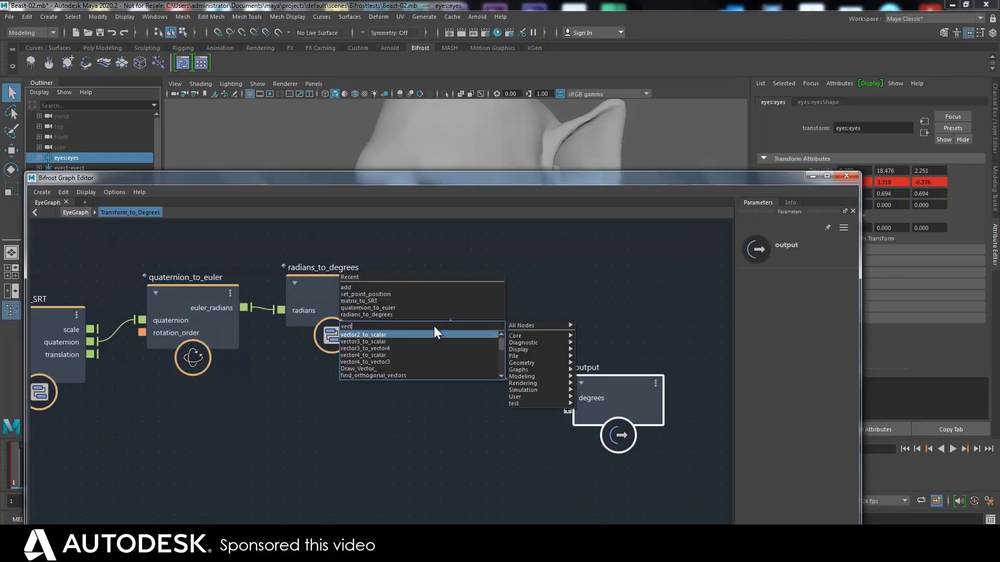
click(382, 342)
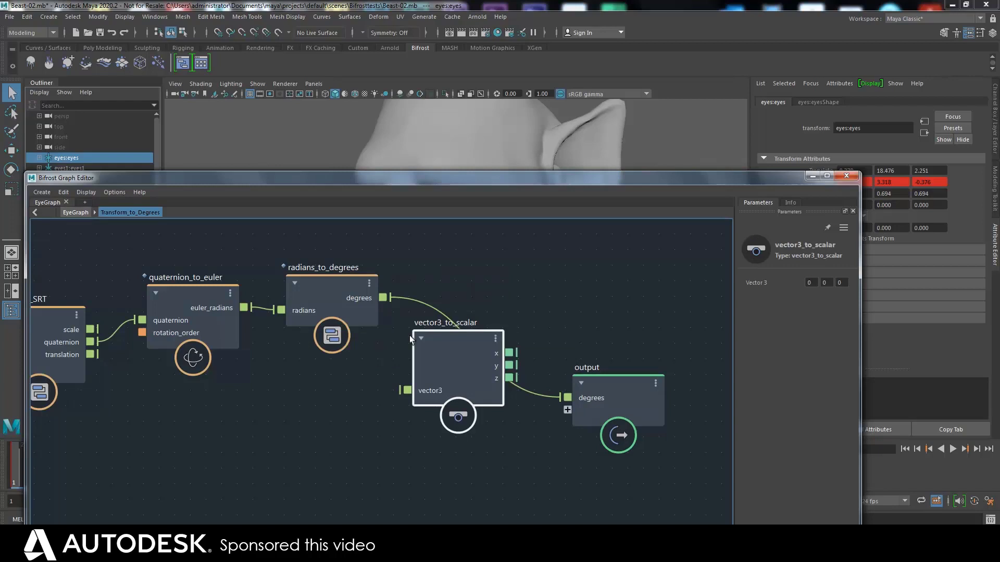
drag(439, 361, 444, 339)
drag(383, 298, 409, 366)
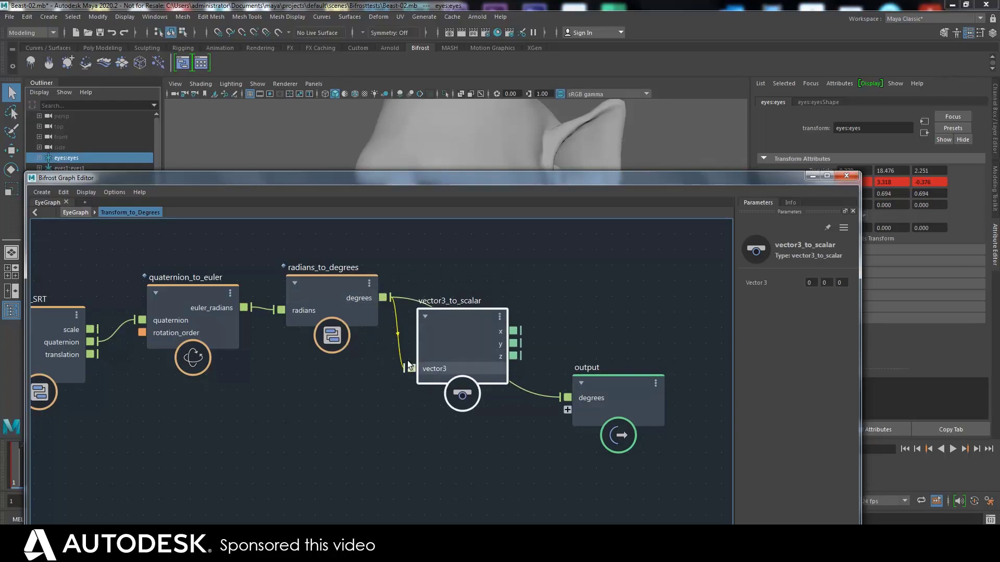
- Connect the x, y and z results of vector3_to_scalar to separate ports on the output node and return to EyeGraph
drag(517, 331, 568, 398)
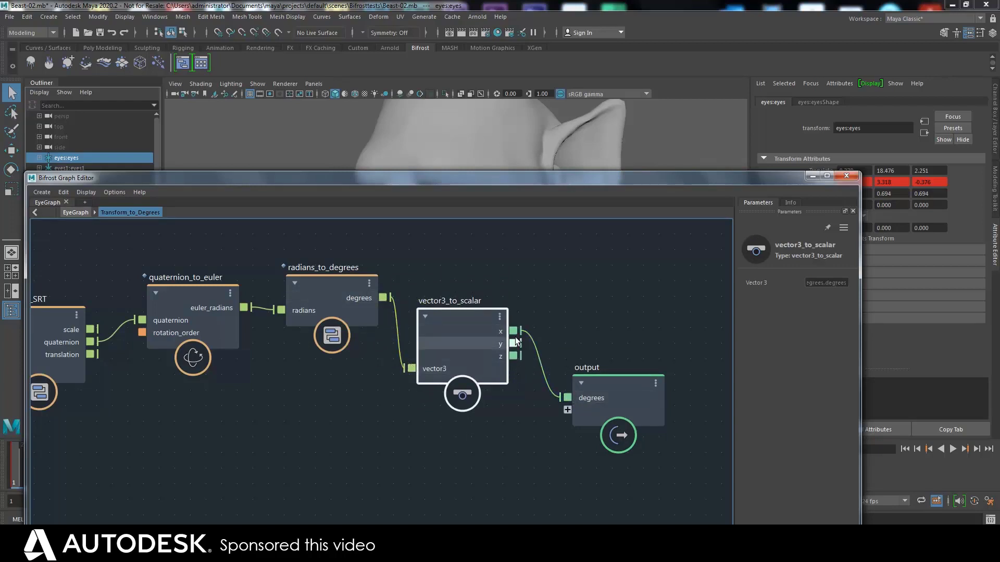
drag(517, 345, 633, 336)
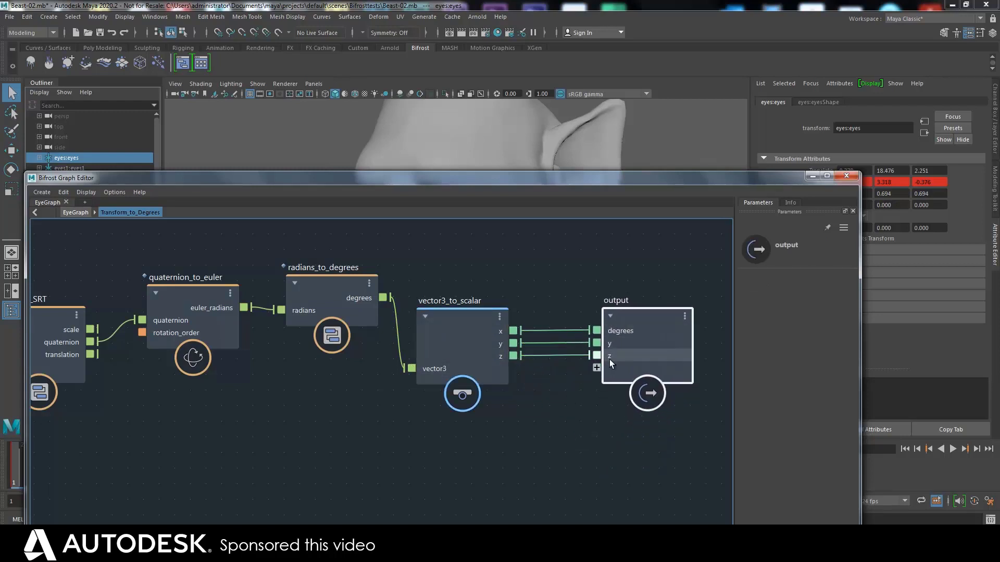
click(76, 213)
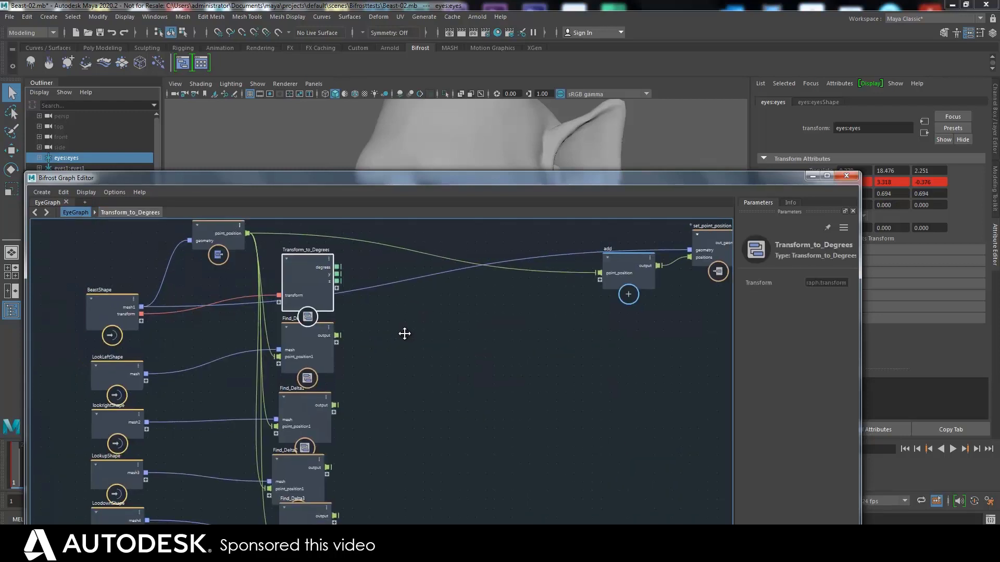
- Show the rotate manipulator on eyes:eyes and examine the eye's rotation axes from several angles
drag(468, 186, 470, 350)
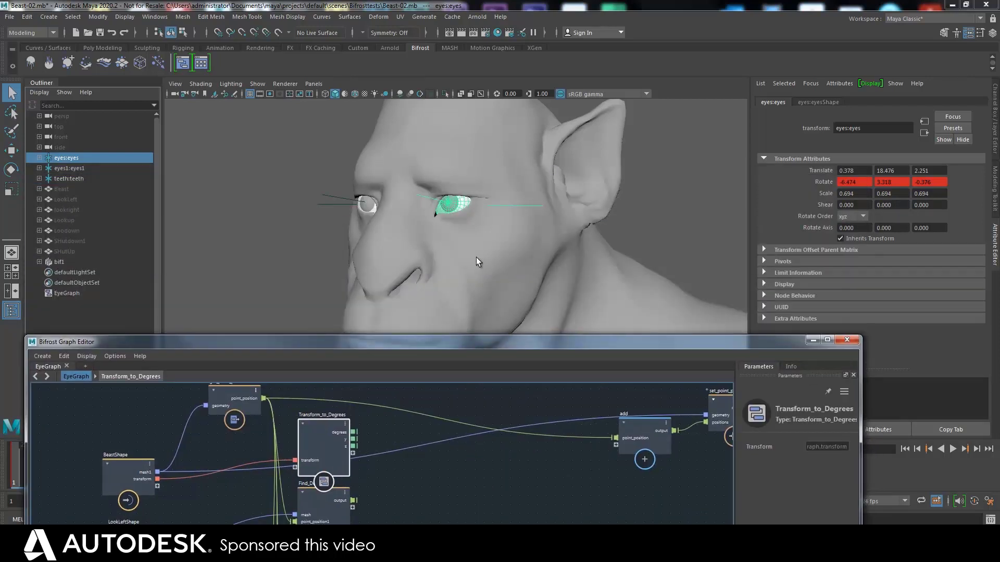
key(e)
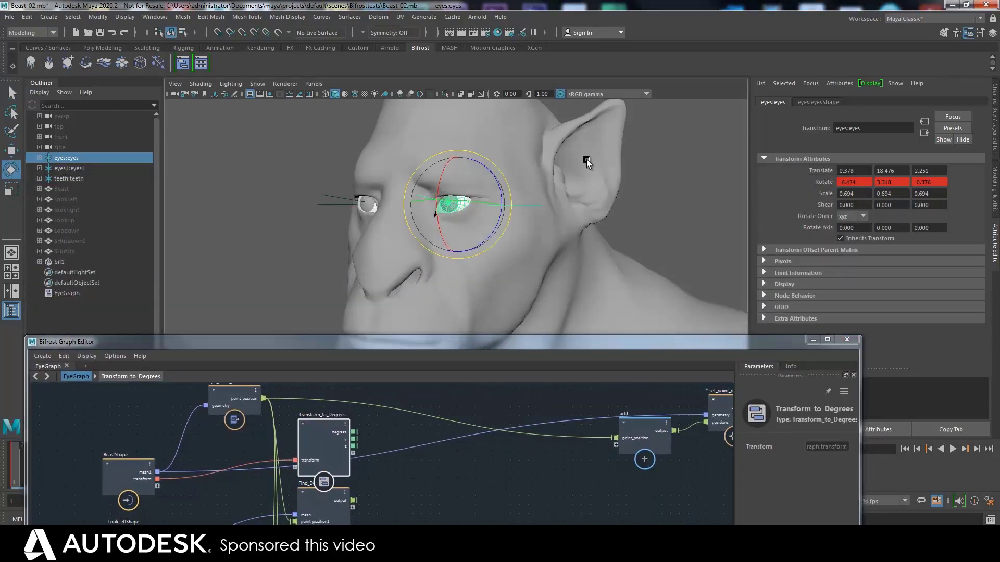
alt+drag(671, 190, 631, 187)
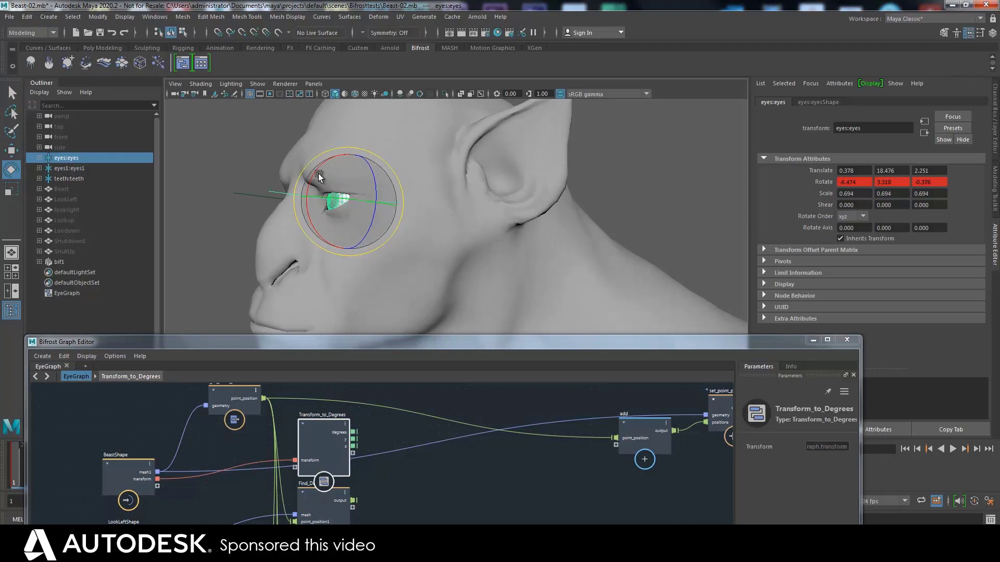
alt+drag(333, 195, 611, 121)
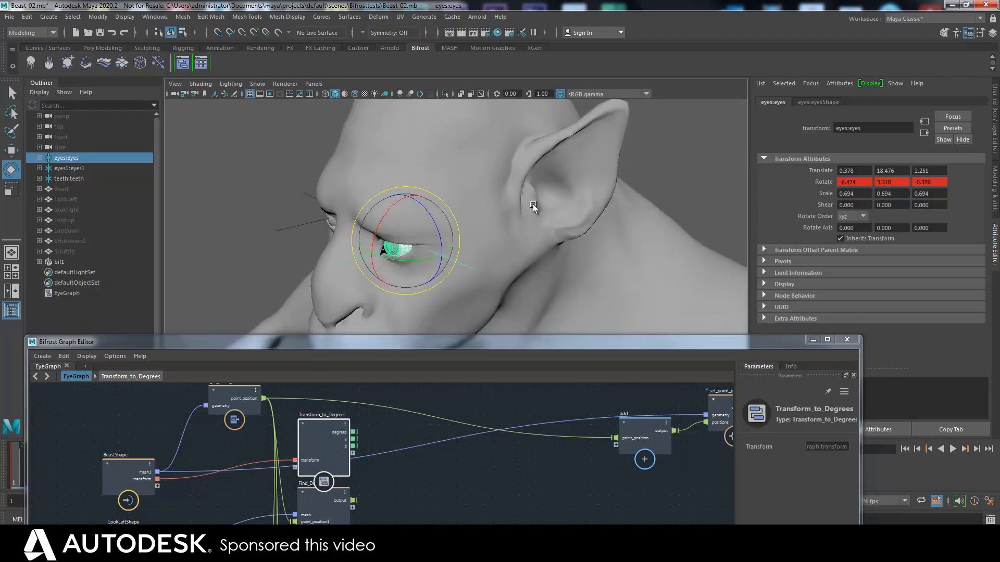
alt+drag(670, 157, 654, 172)
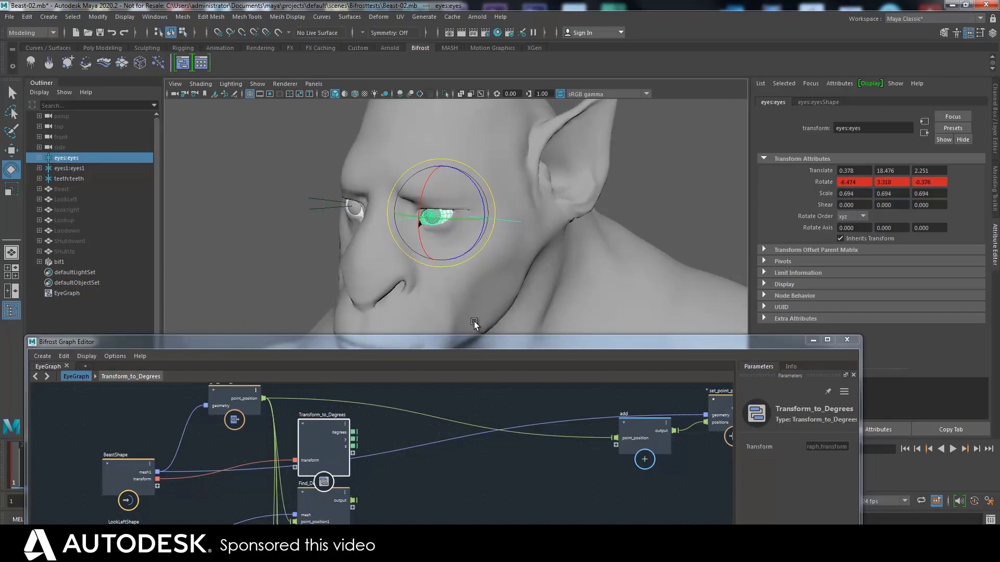
- Scrub the timeline from frame 1 to 10 and back to examine how the eye's rotation values change
drag(448, 341, 583, 454)
click(157, 450)
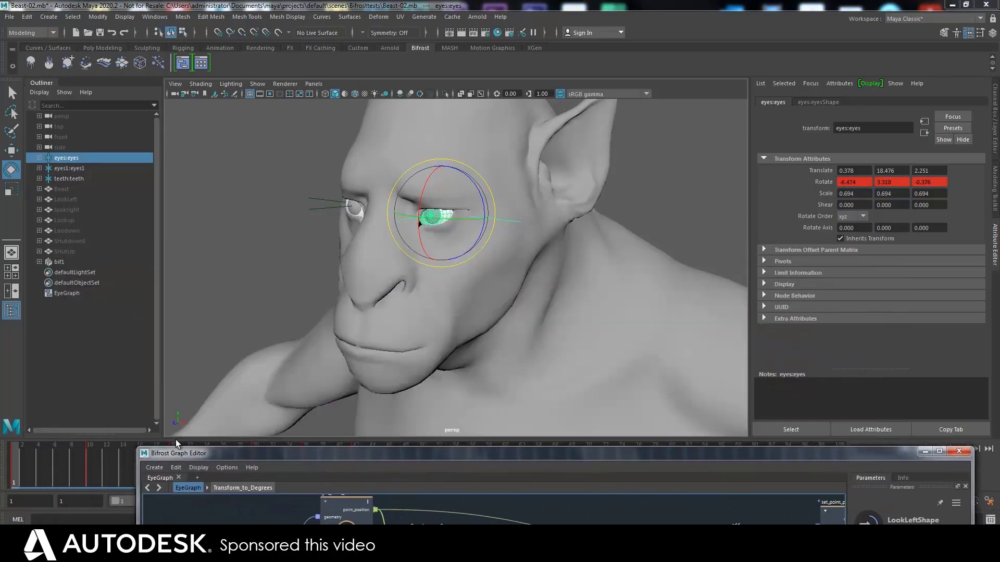
drag(30, 468, 86, 470)
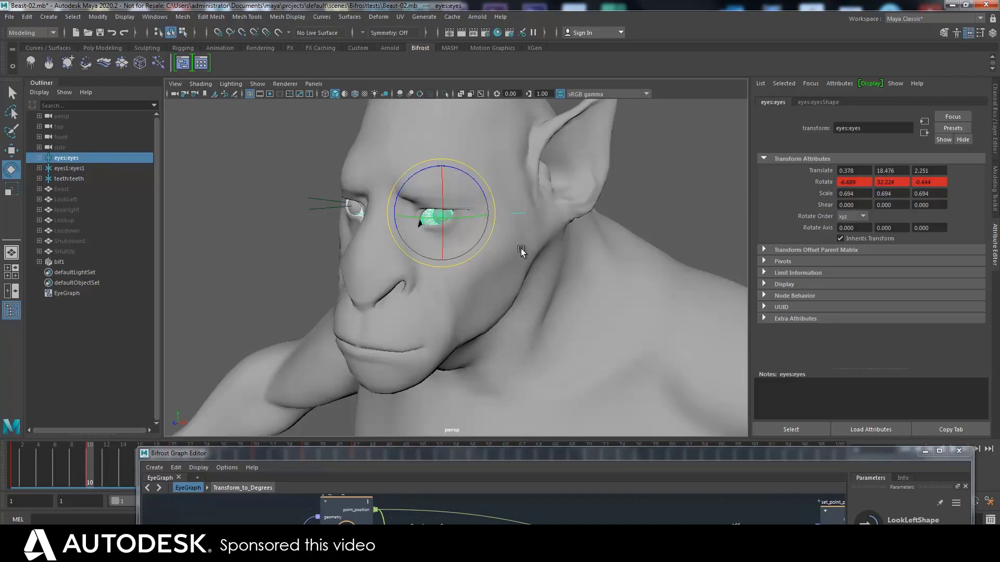
click(83, 465)
drag(84, 465, 12, 464)
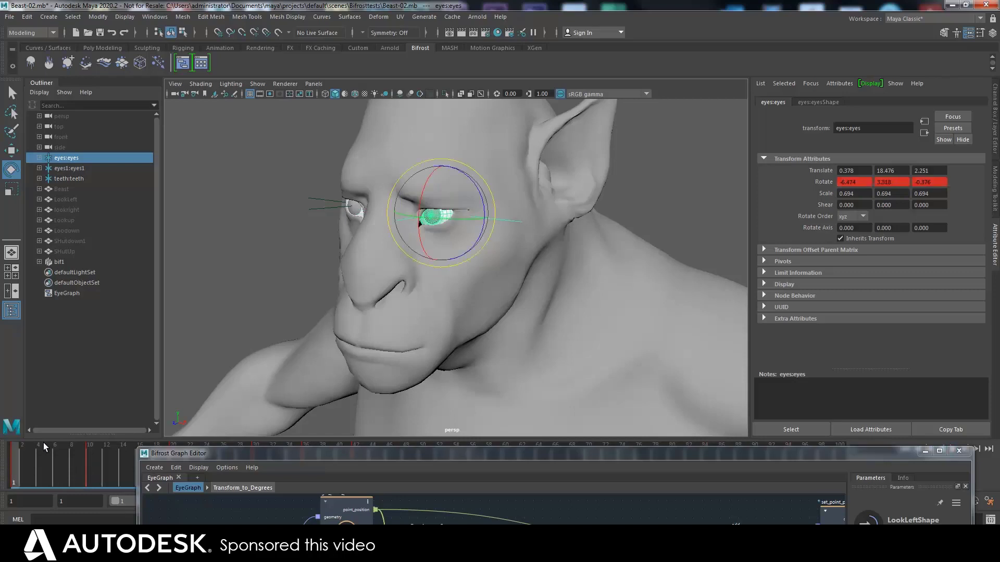
- Add a change_range node beside Transform_to_Degrees and connect the y output to its value input
drag(458, 456, 395, 172)
click(369, 255)
drag(370, 255, 370, 256)
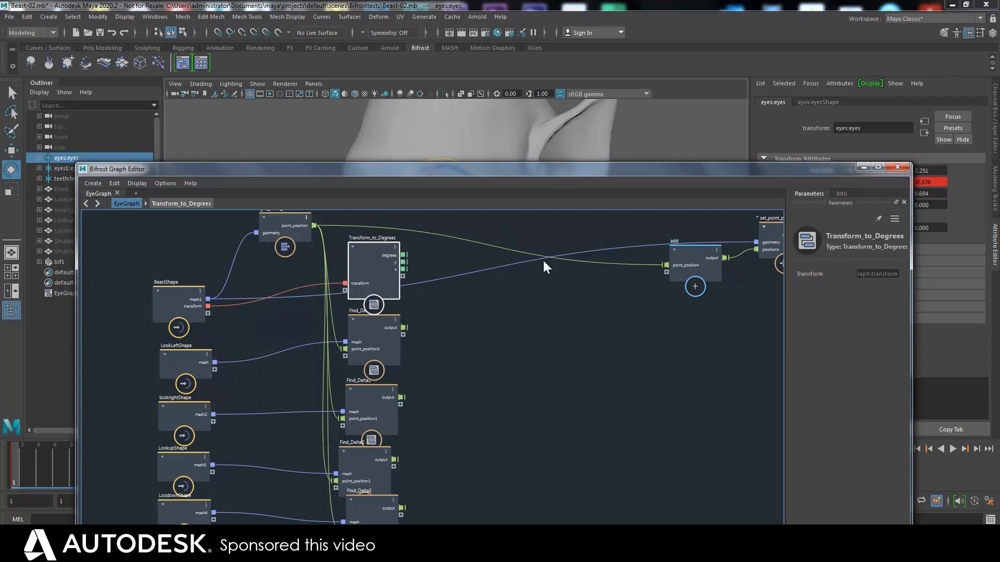
drag(577, 172, 571, 249)
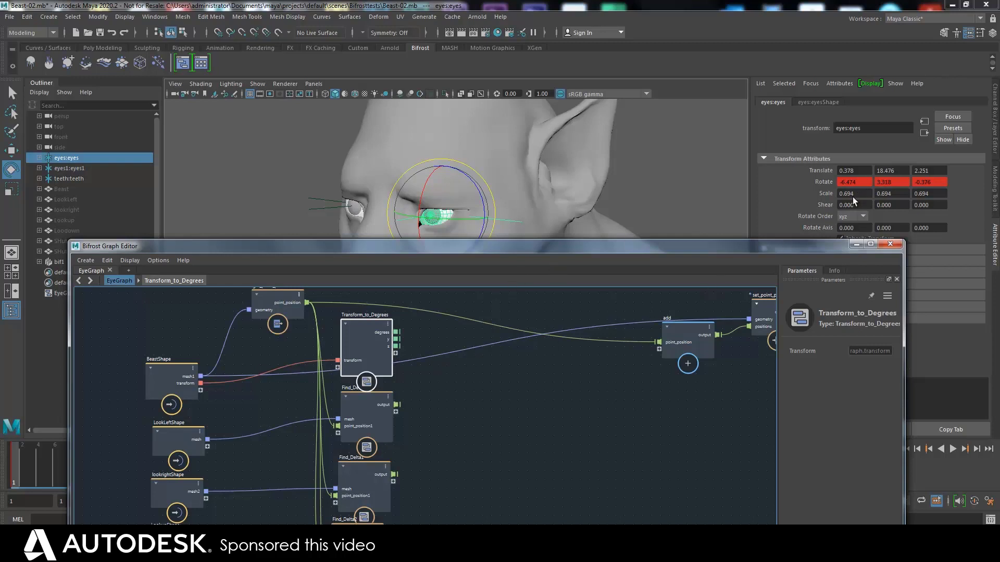
key(Tab)
text(ch)
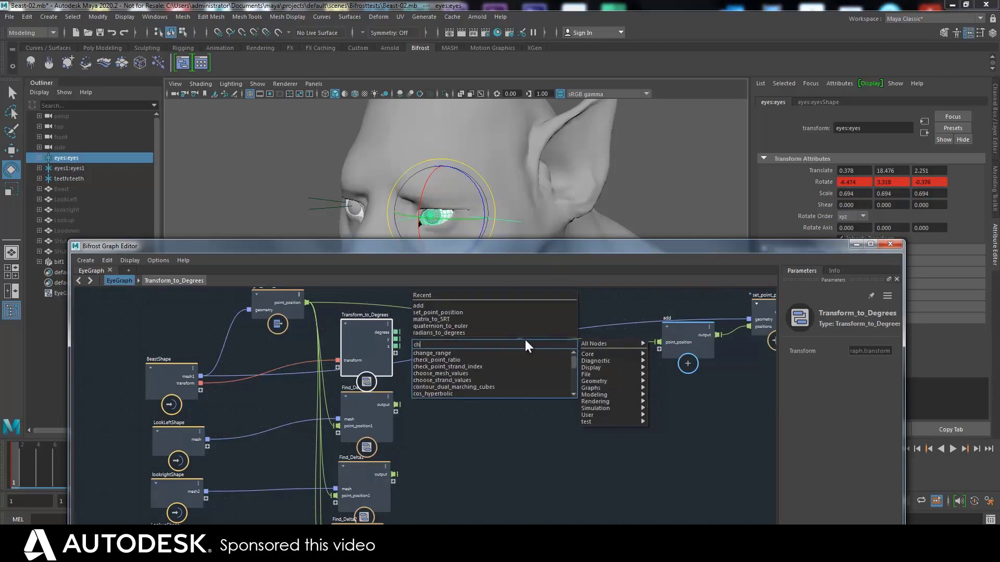
click(446, 354)
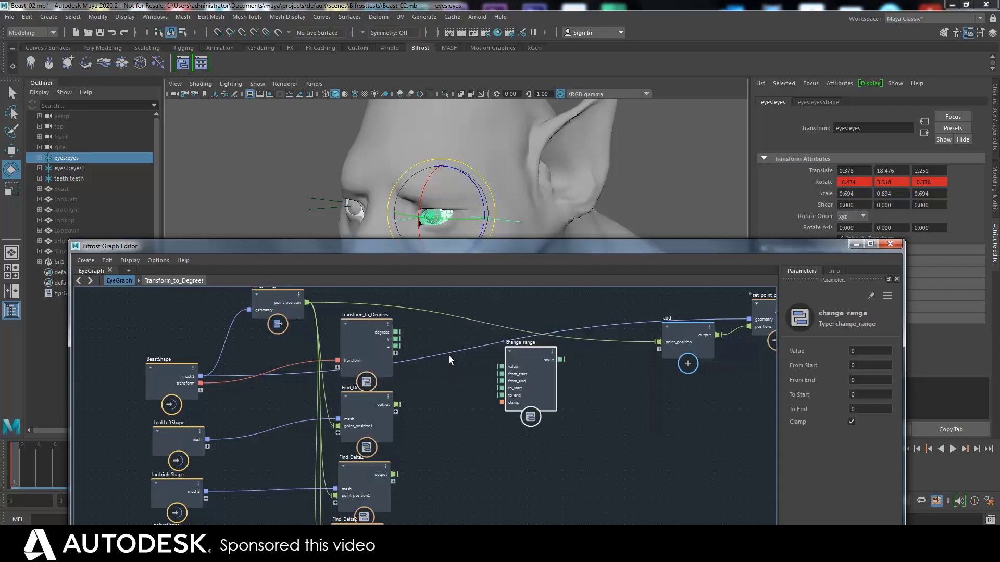
drag(529, 375, 485, 367)
drag(396, 338, 479, 350)
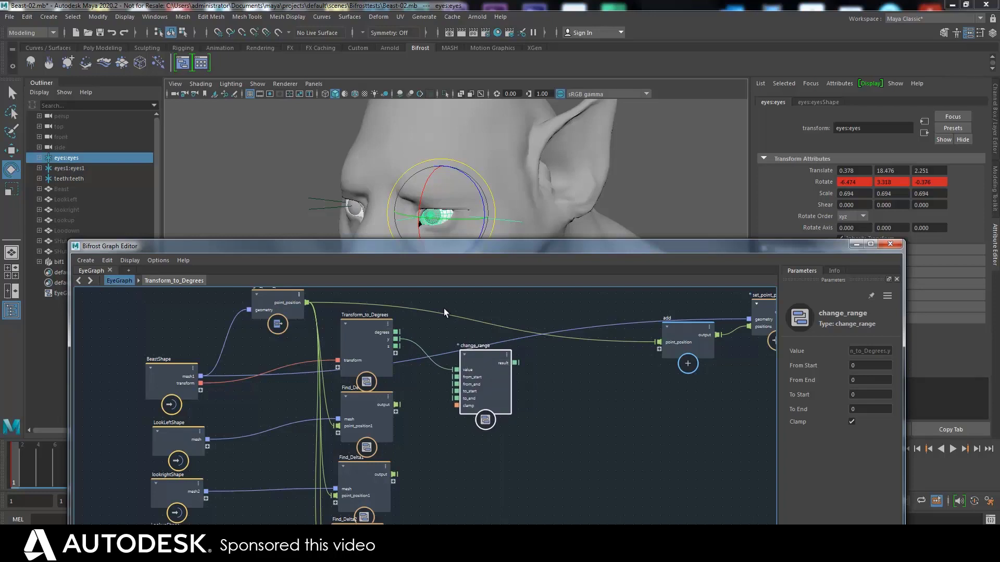
- Set the change_range node's From Start to 3, From End to 32.224 and To End to 1, and return to EyeGraph
drag(468, 359, 479, 371)
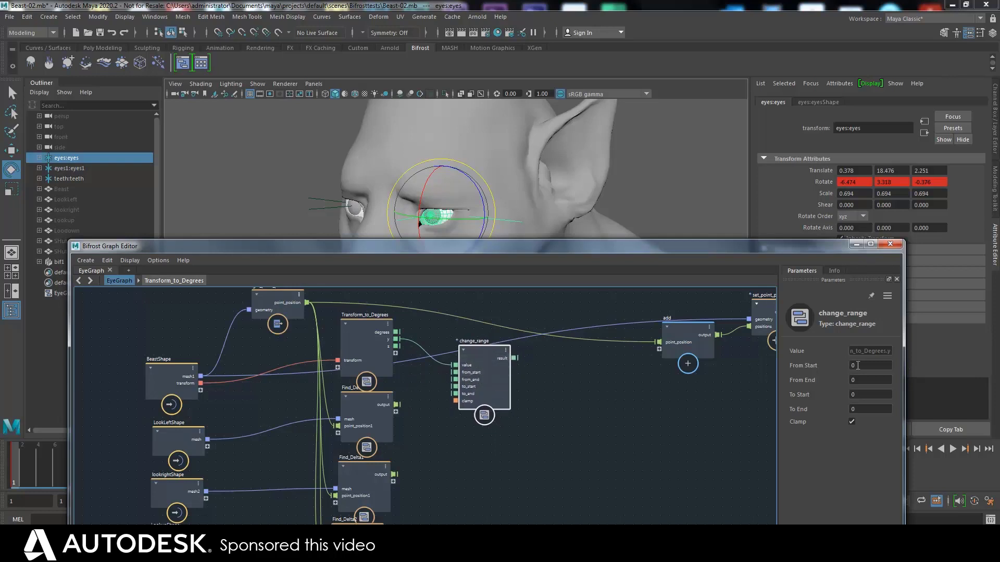
click(853, 366)
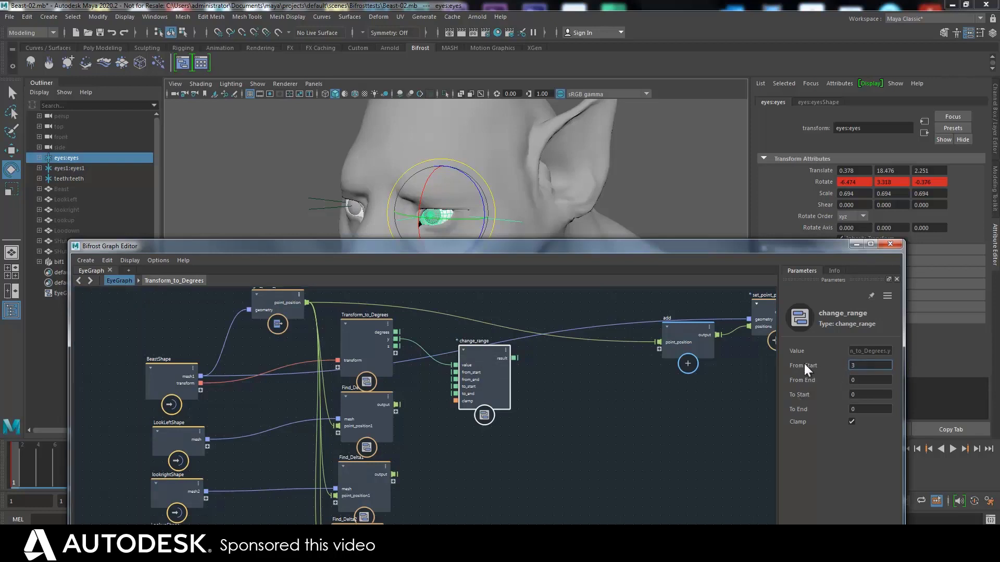
click(853, 380)
drag(612, 255, 736, 420)
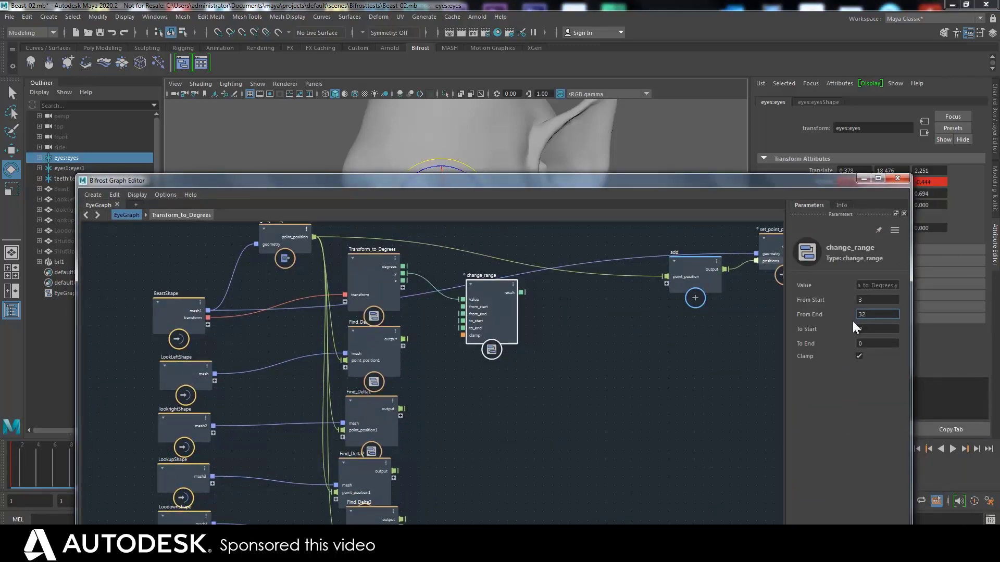
drag(848, 186, 815, 214)
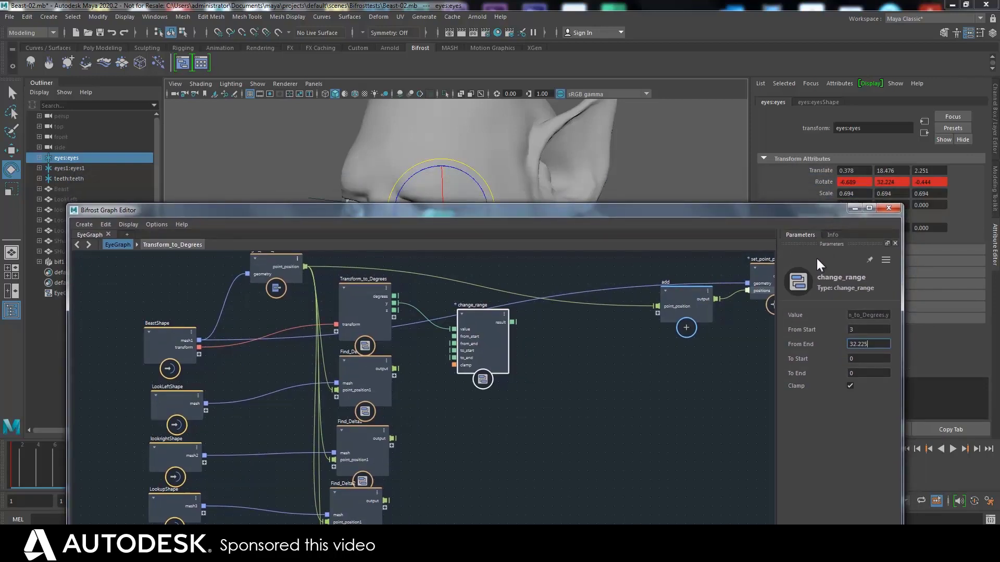
text(4)
click(857, 373)
text(1)
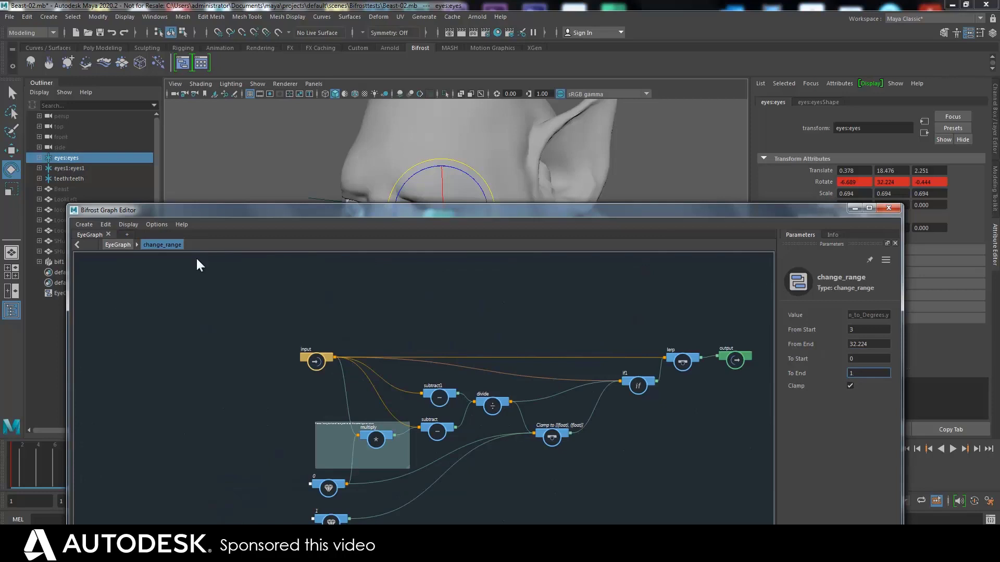
click(121, 244)
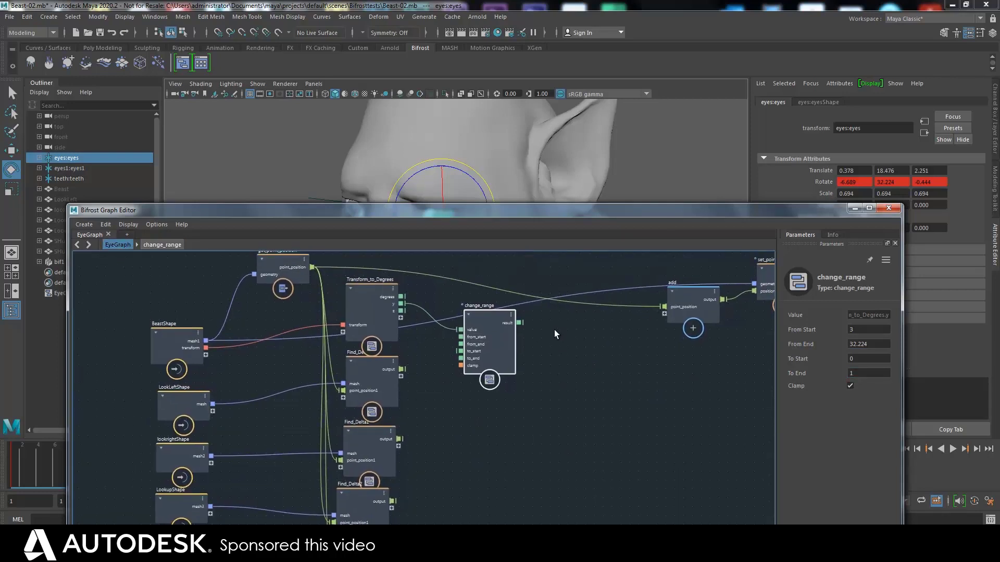
- Add a multiply node between change_range and the add node
scroll(555, 329, up, 2)
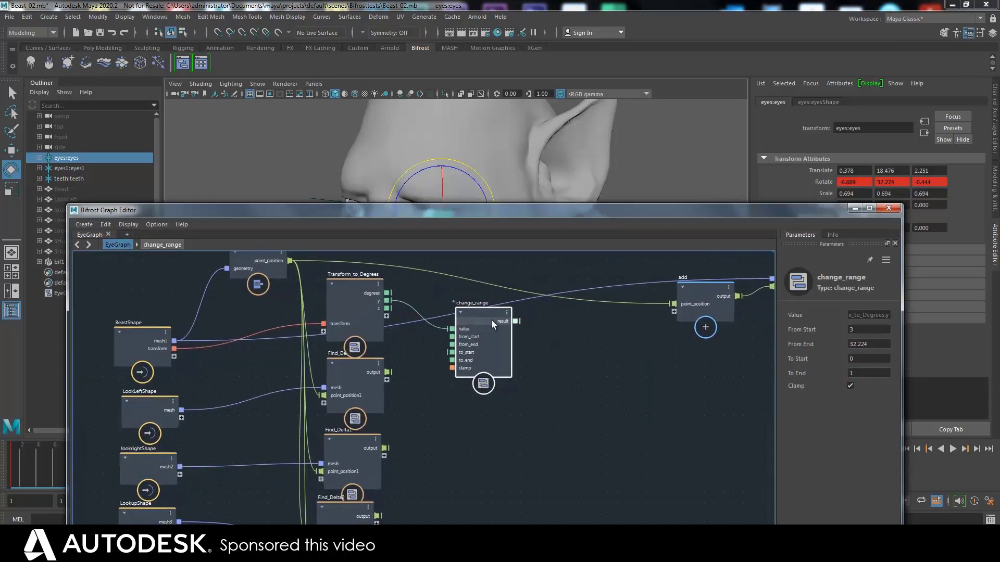
drag(359, 371, 365, 375)
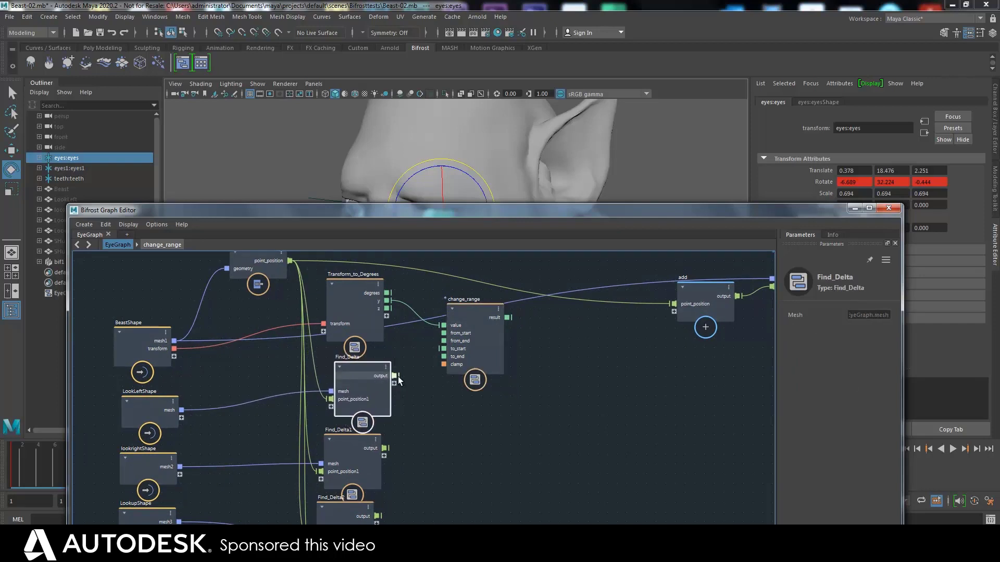
key(Tab)
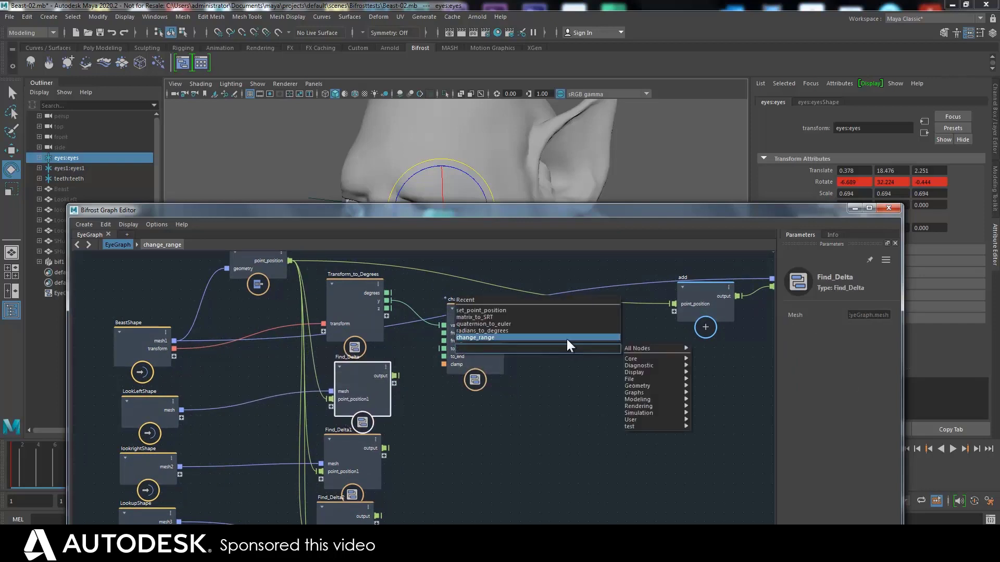
text(mul)
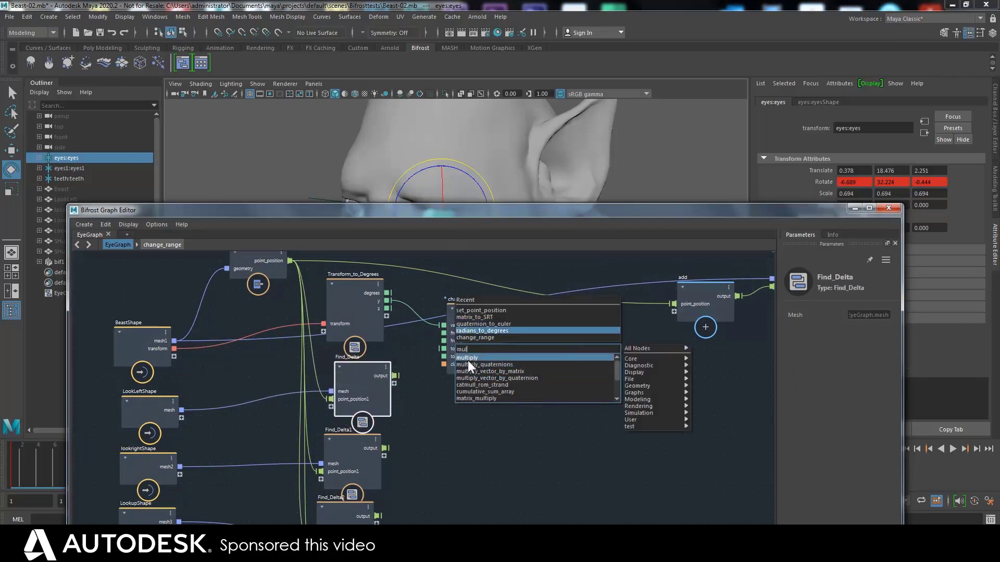
click(500, 358)
drag(572, 365, 578, 353)
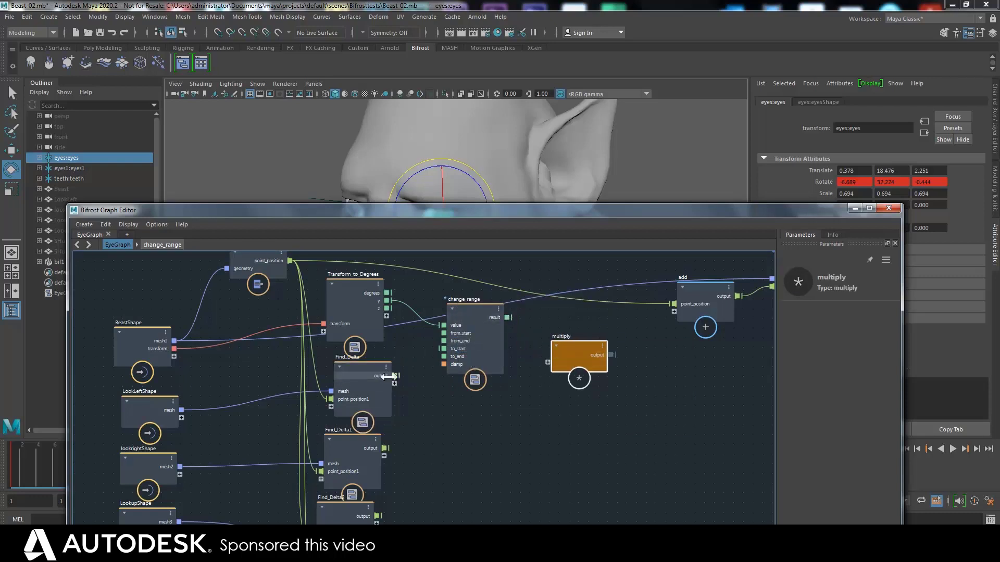
- Connect Find_Delta's output and change_range's result to multiply, and feed the multiply output into the add node
drag(394, 376, 554, 358)
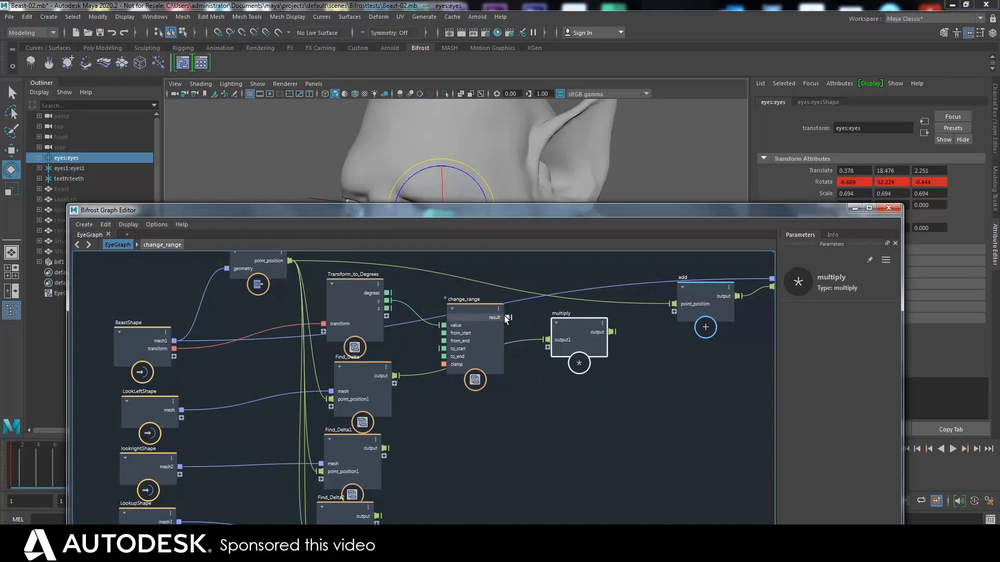
drag(507, 317, 547, 346)
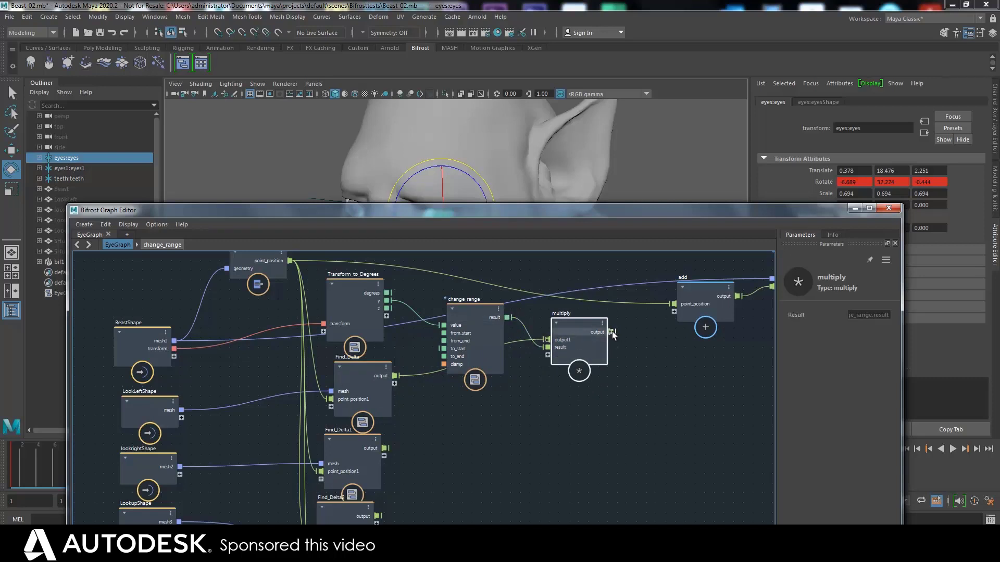
drag(611, 331, 674, 311)
- Enable Wireframe on Shaded in the viewport and scrub the timeline between frames 1 and 10
drag(558, 211, 815, 317)
mouse_move(86, 463)
mouse_down()
mouse_move(37, 460)
mouse_move(86, 458)
mouse_up()
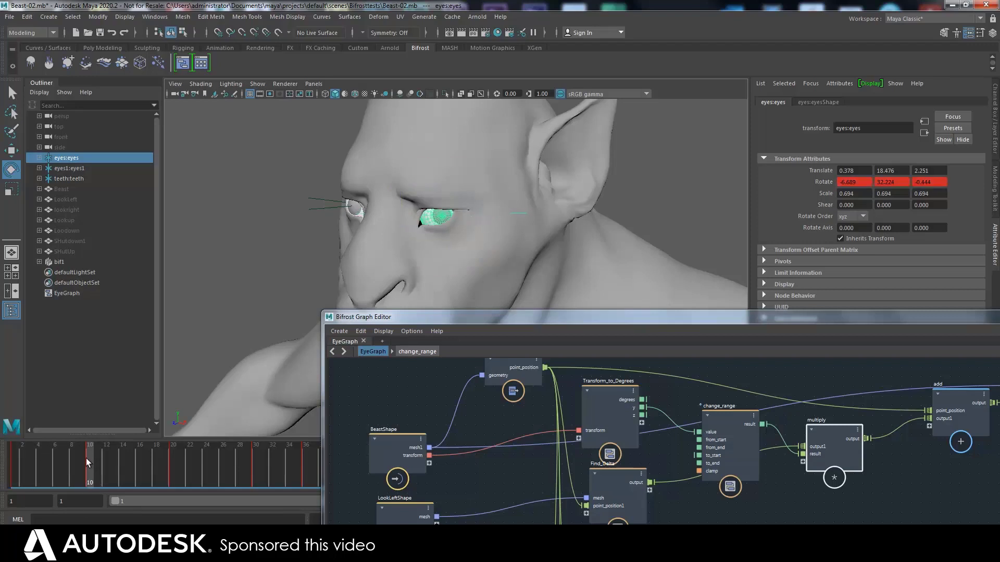
click(177, 85)
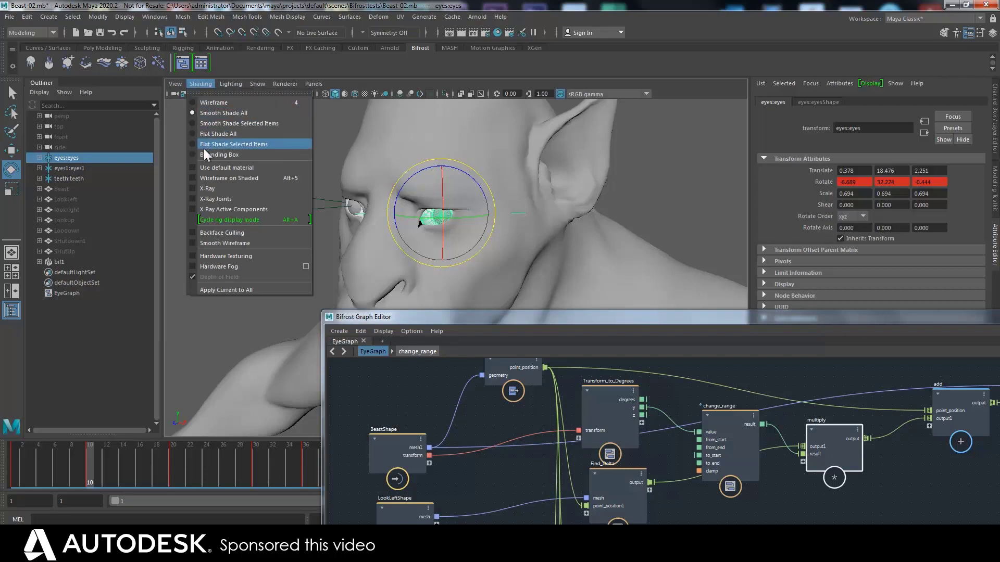
click(224, 178)
drag(89, 461, 14, 461)
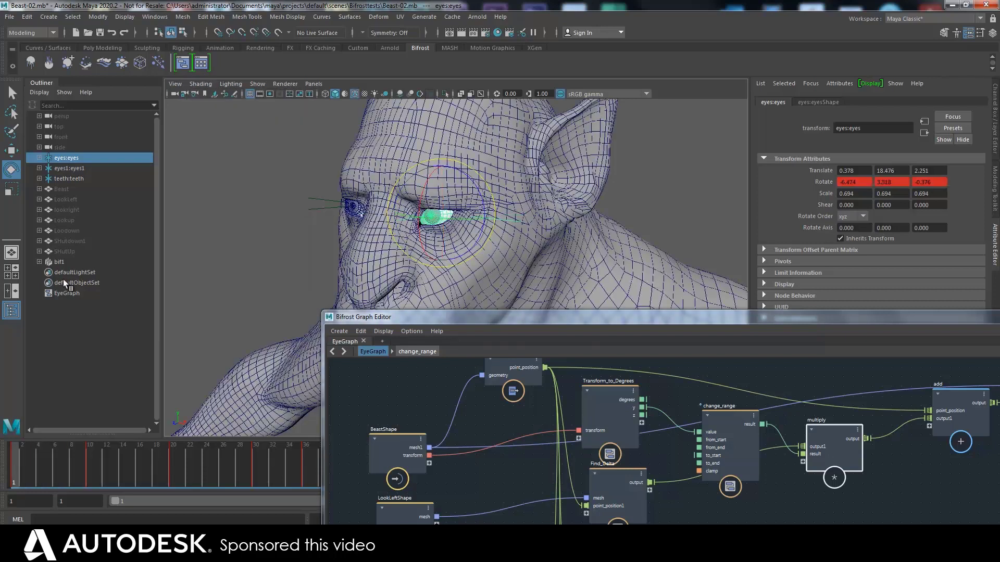
- Scrub between frames 1 and 9 with bif1 and the eye selected to examine how the eye area responds
click(63, 261)
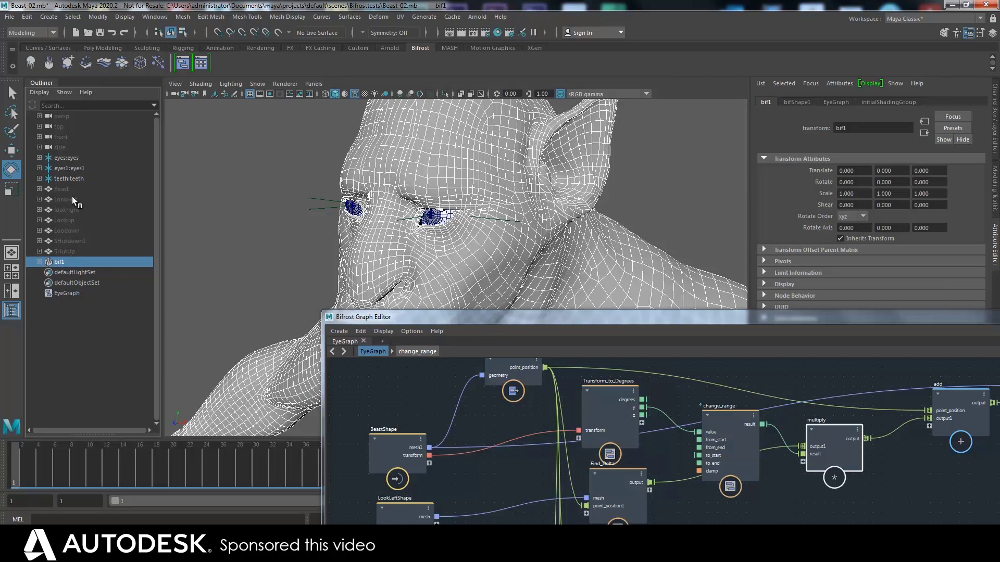
click(66, 188)
click(58, 263)
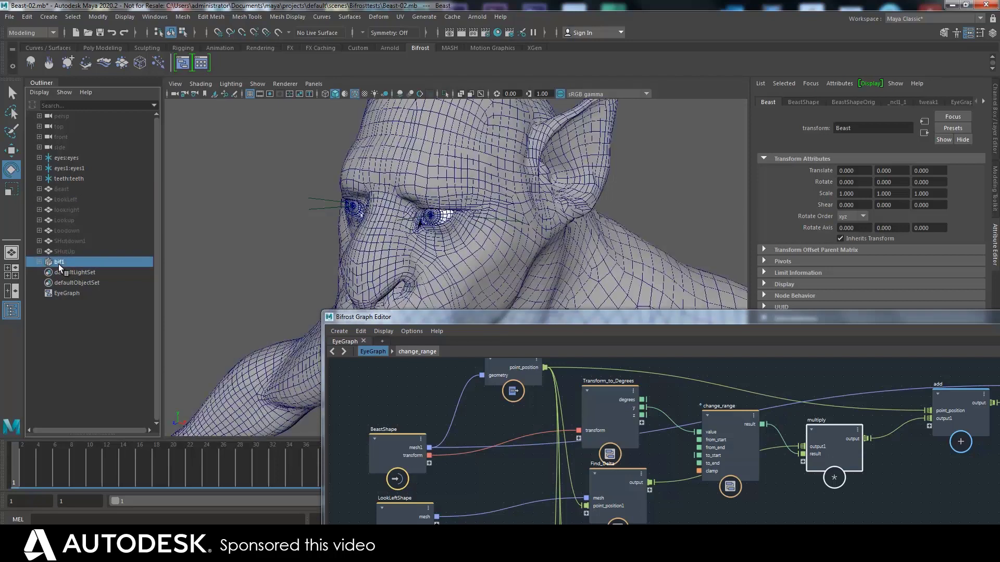
drag(29, 470, 78, 476)
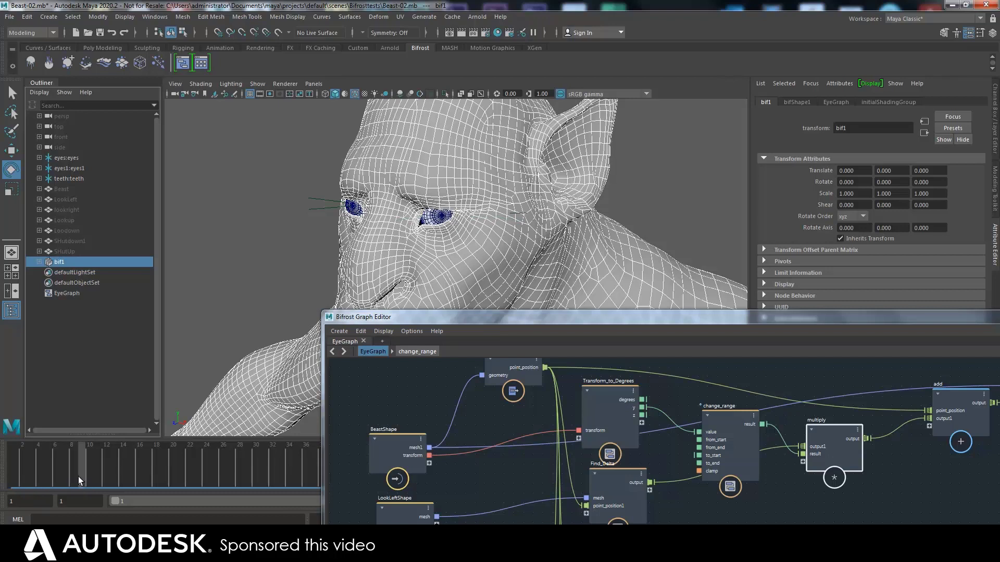
click(304, 241)
click(426, 215)
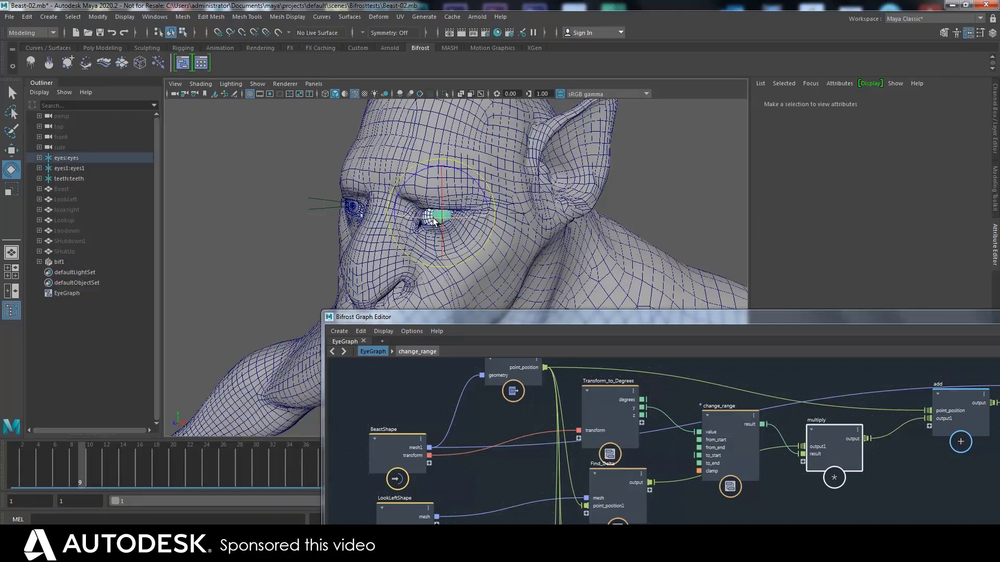
drag(80, 464, 15, 466)
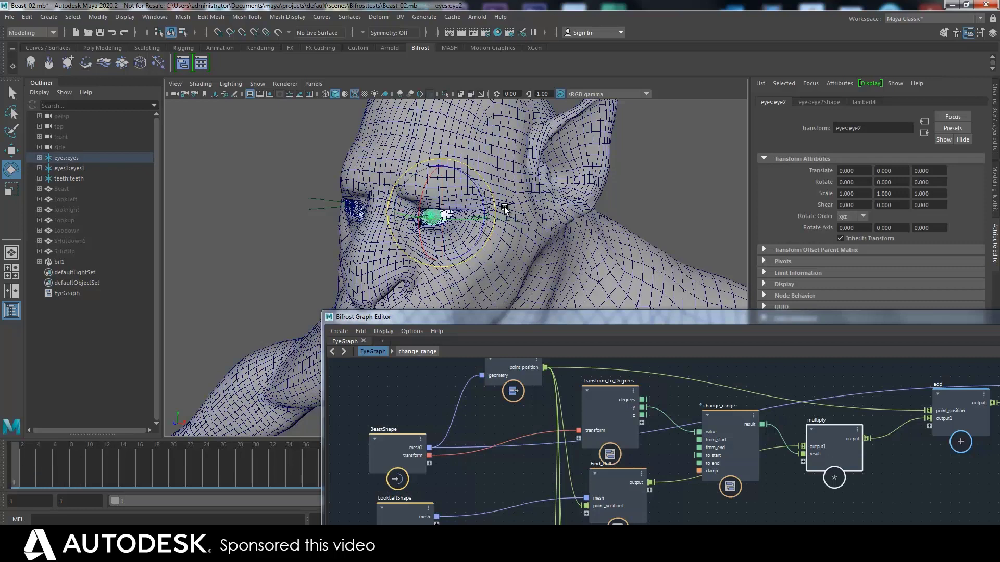
key(Up)
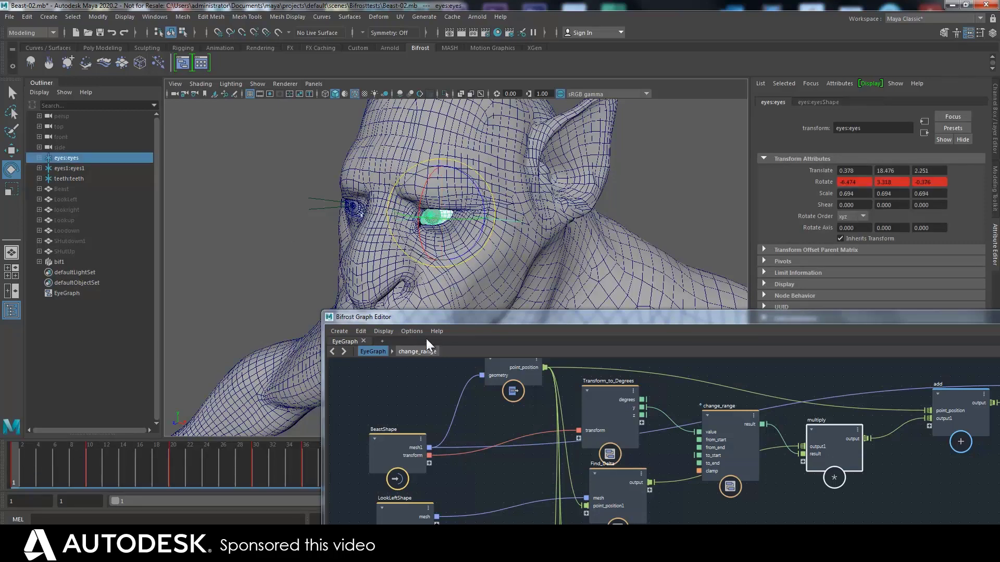
- Examine the BeastShape input node's mesh and transform connections in EyeGraph and minimize the Bifrost Graph Editor
drag(436, 318, 380, 225)
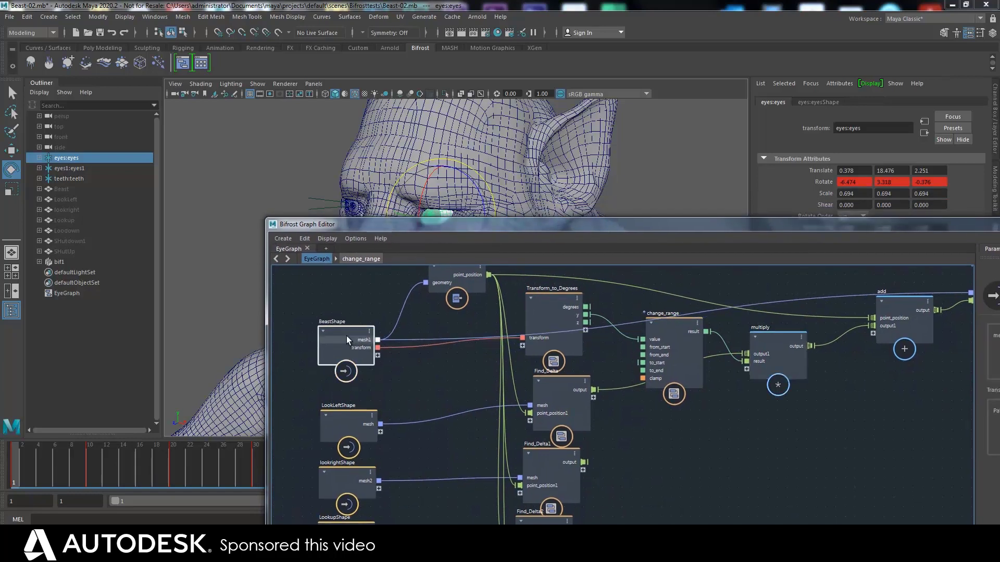
click(342, 343)
mouse_move(343, 343)
mouse_down()
mouse_move(333, 360)
mouse_move(348, 344)
mouse_up()
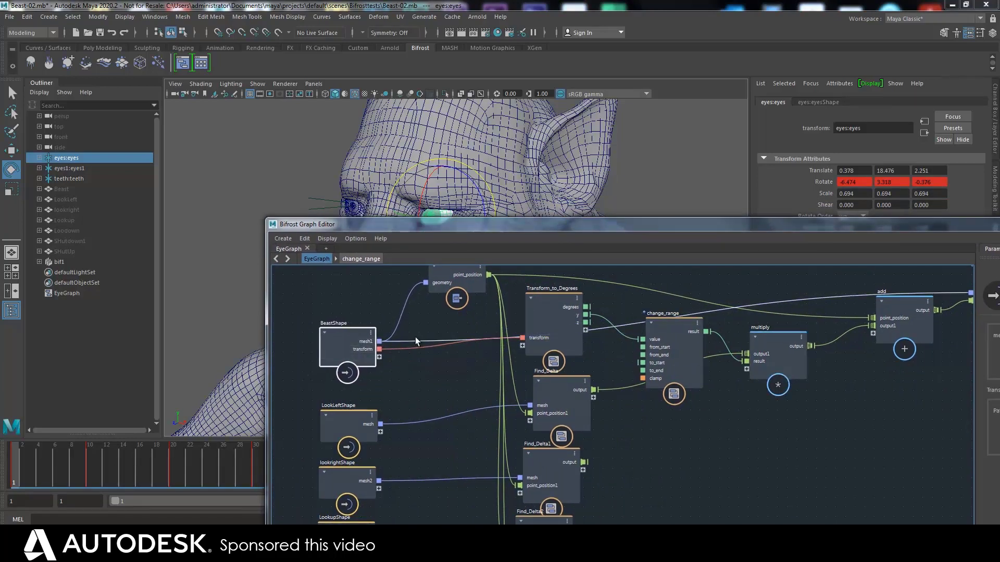
drag(904, 227, 789, 240)
click(931, 238)
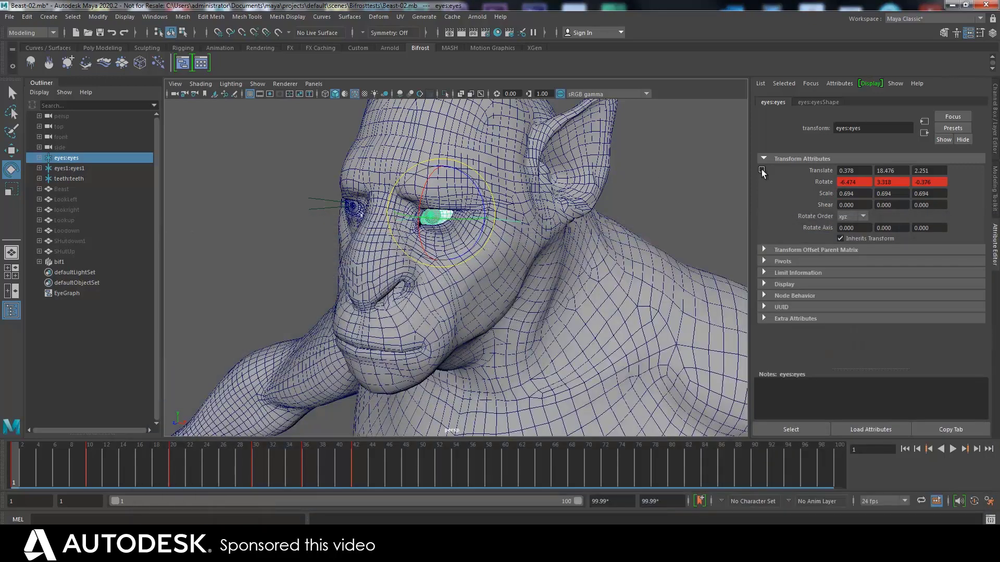
- Open the Node Editor with the eyes nodes and expand the attributes of the eyes transform node
click(148, 17)
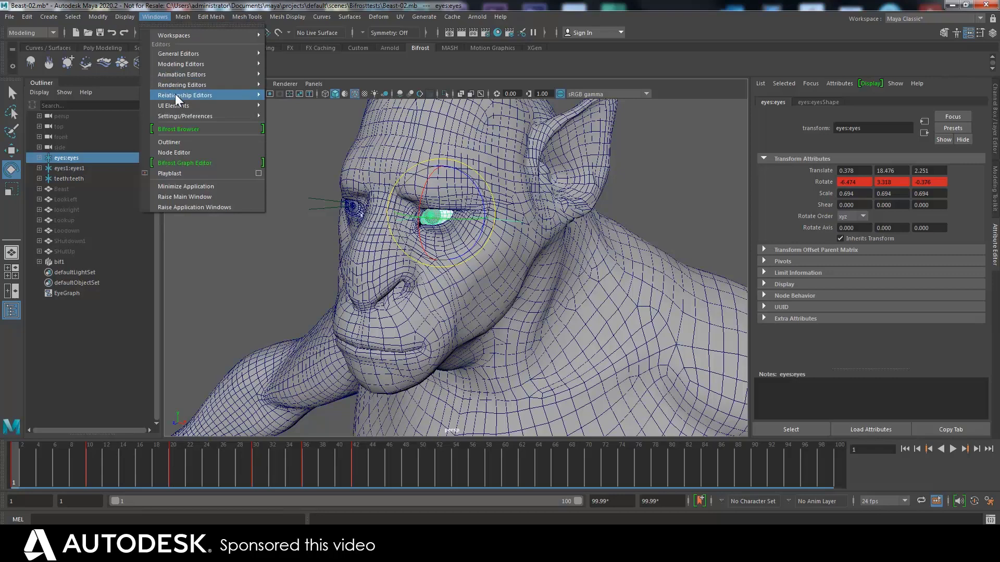
click(182, 152)
click(374, 270)
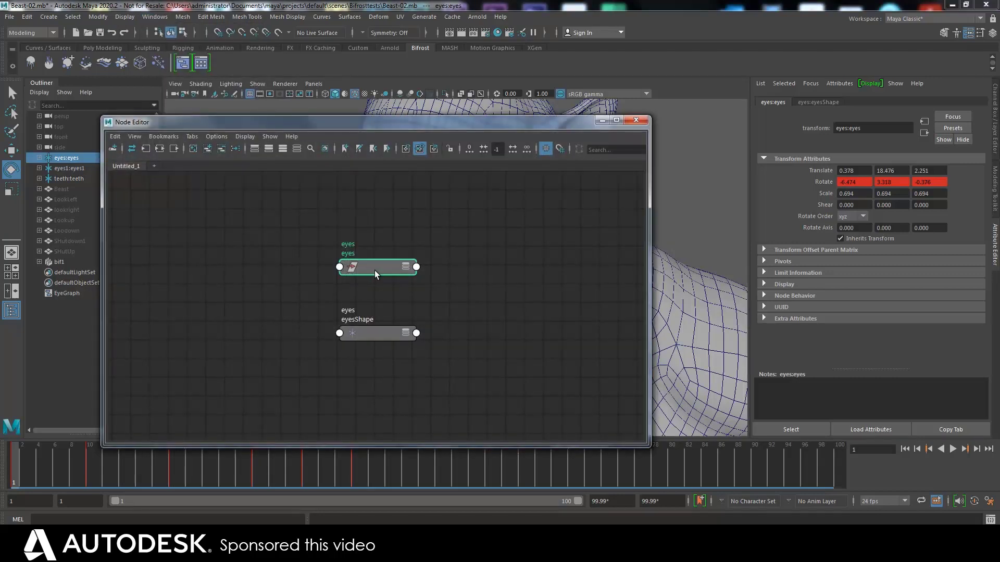
drag(374, 271, 304, 255)
click(358, 326)
drag(357, 326, 282, 309)
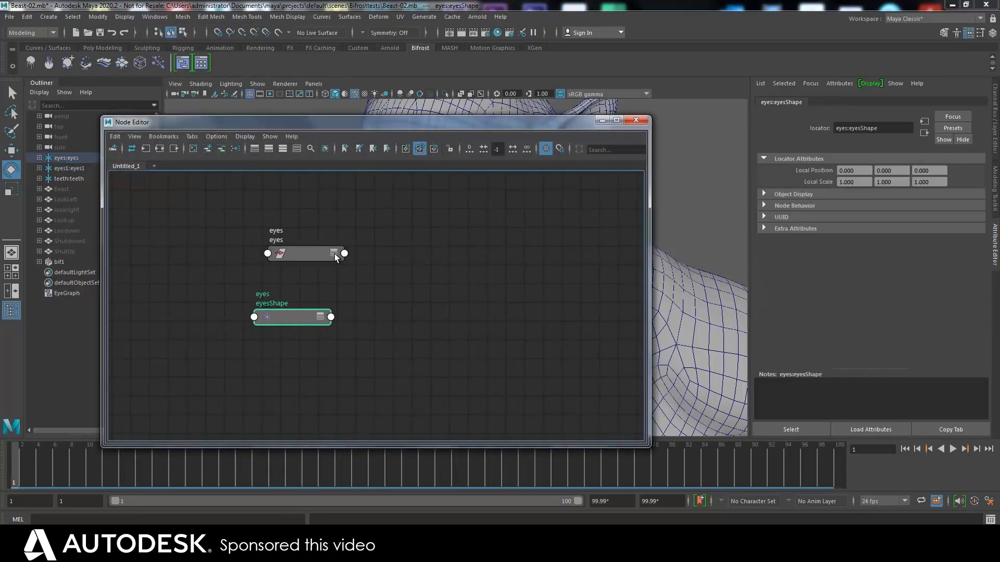
click(333, 254)
drag(333, 257, 273, 214)
click(316, 230)
drag(311, 316, 292, 419)
- Add EyeGraph to the Node Editor and connect the eyes node's Matrix output to its Transform input
drag(49, 292, 440, 239)
click(506, 252)
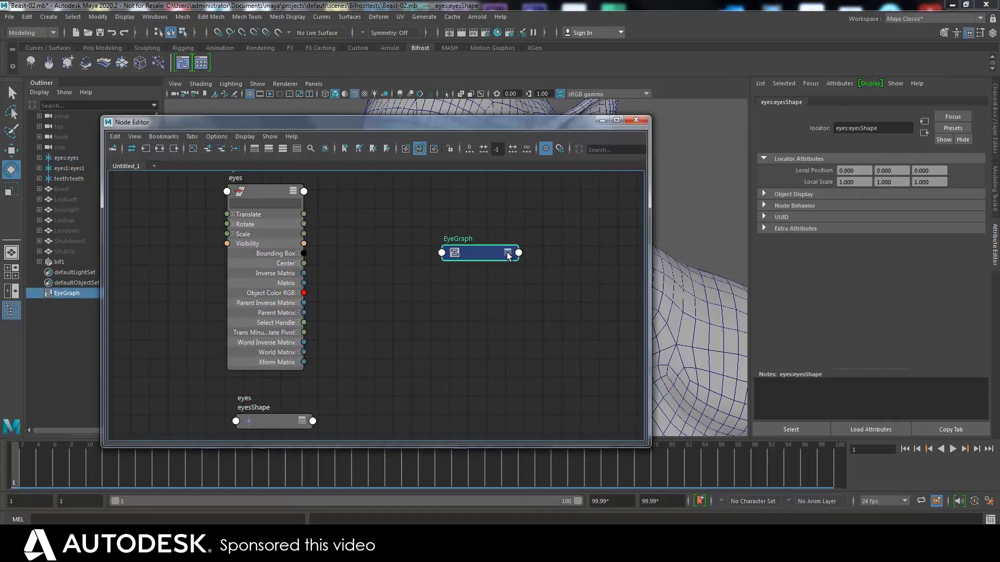
click(507, 252)
click(507, 254)
click(508, 255)
click(505, 255)
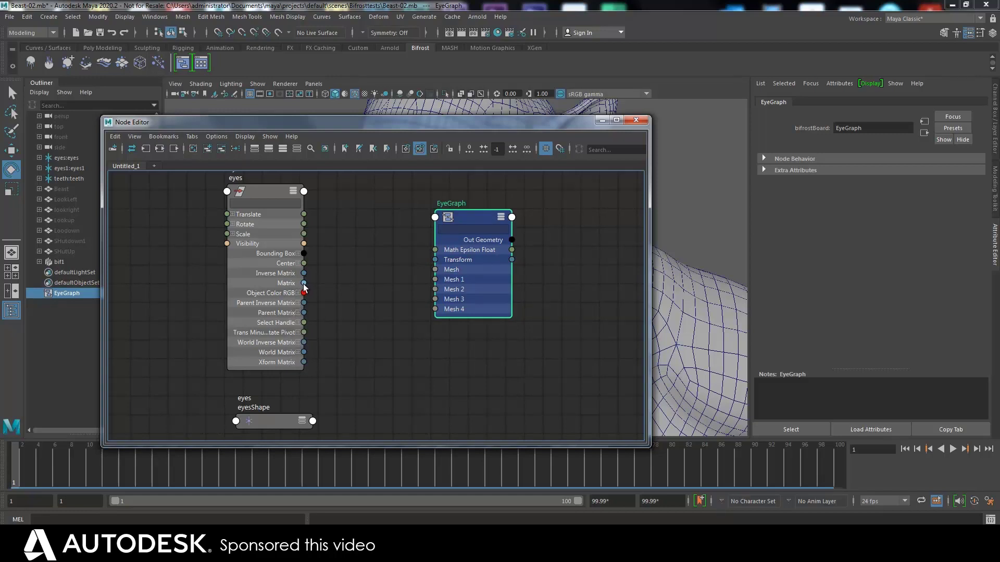
drag(304, 283, 440, 260)
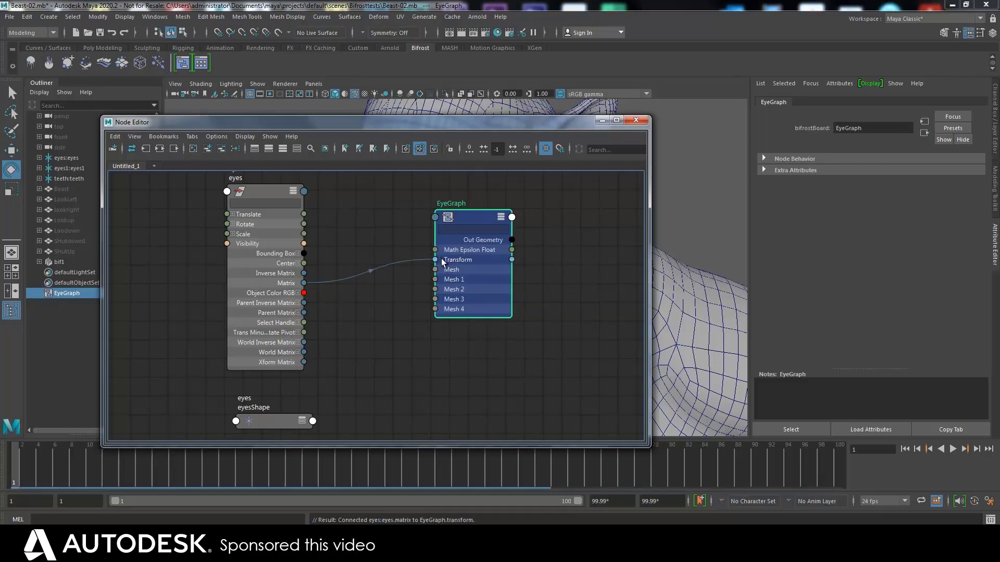
click(602, 120)
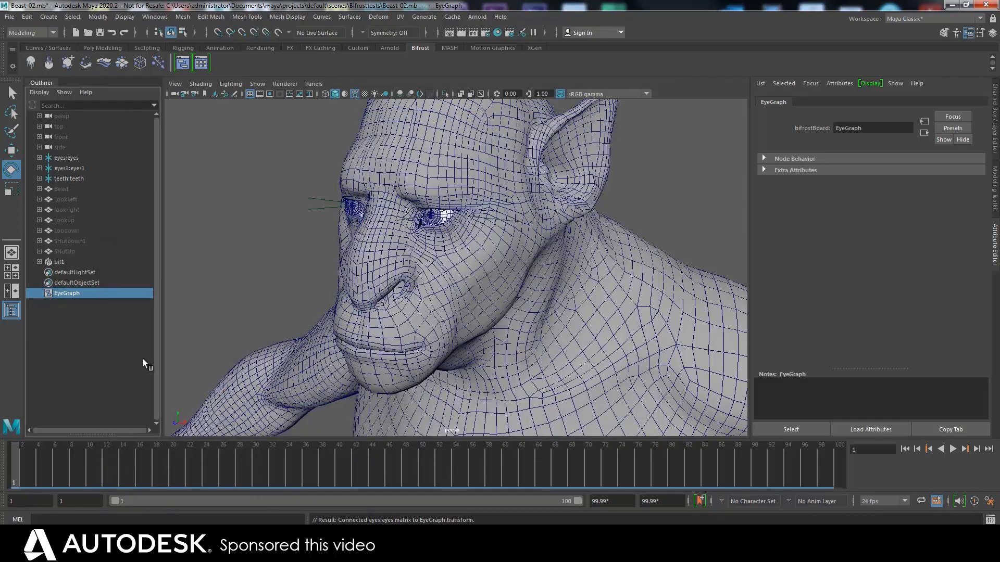
- Scrub the timeline from frame 1 to 20, examine the rotation of eyes:eyes and return to the Bifrost graph
mouse_move(13, 463)
mouse_down()
mouse_move(82, 467)
mouse_move(15, 471)
mouse_up()
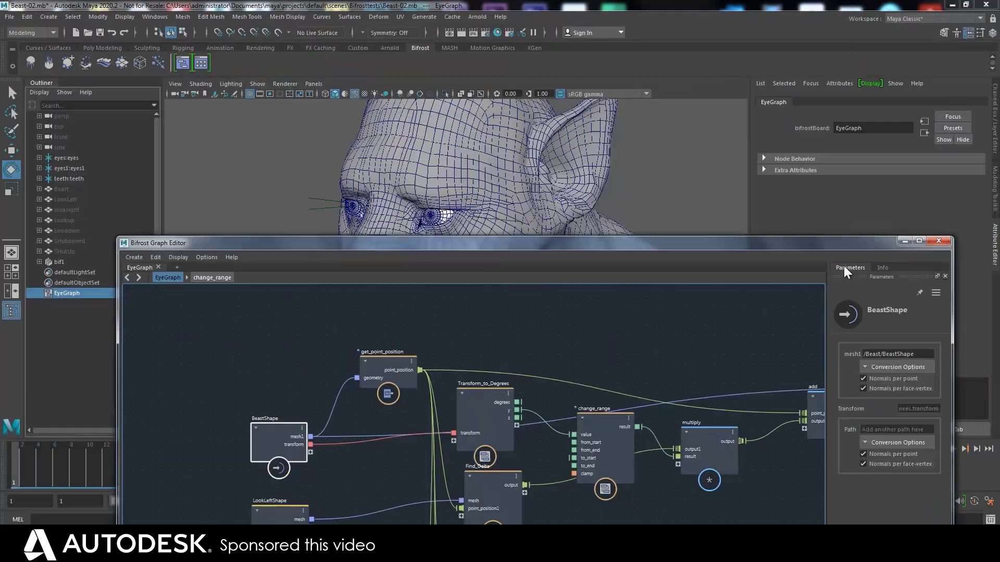
drag(849, 243, 925, 514)
drag(39, 467, 170, 466)
click(67, 154)
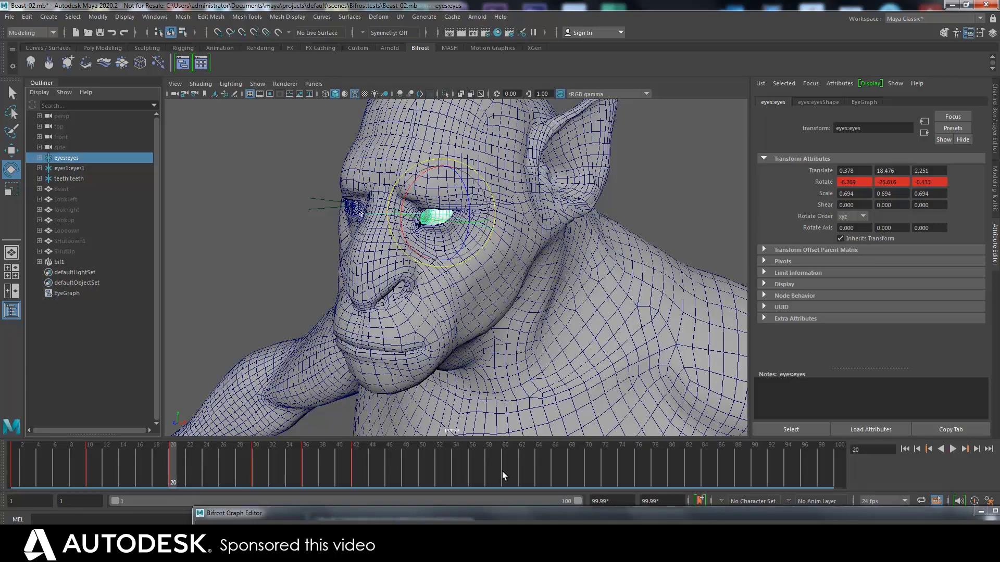
double_click(501, 513)
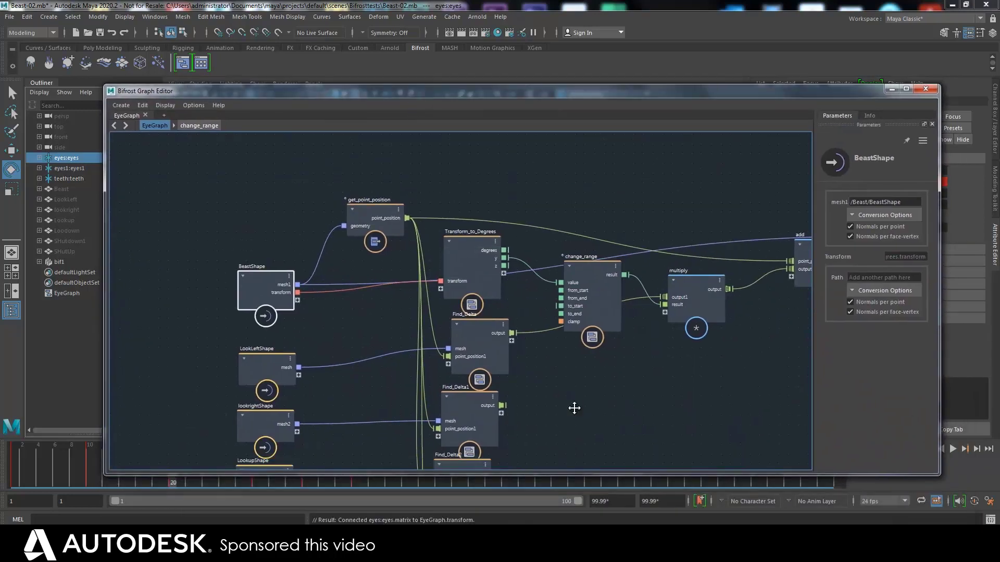
- Duplicate the change_range and multiply nodes with their connections, place the copies below, and connect Find_Delta1's output to multiply1
middle_drag(574, 408, 445, 332)
click(341, 176)
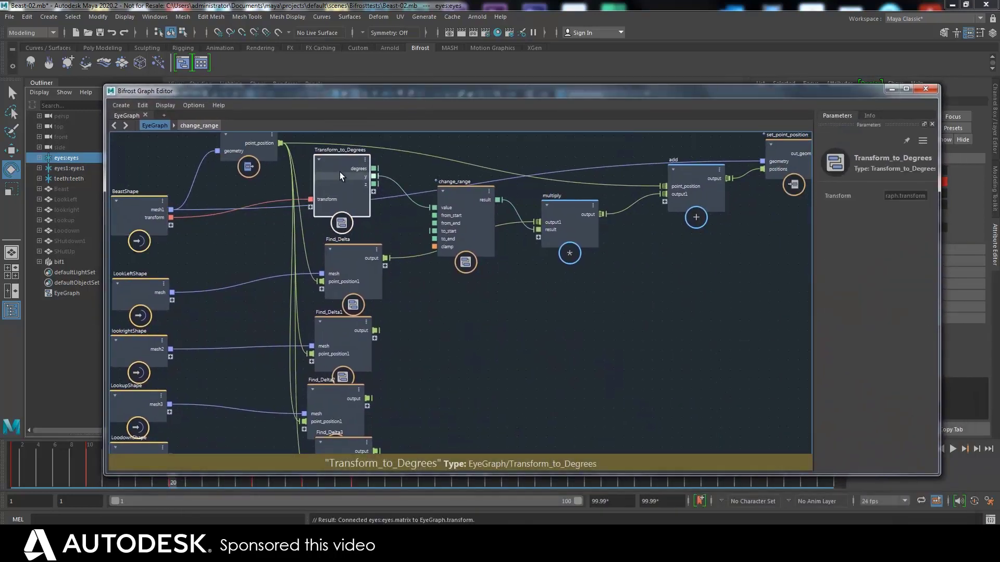
drag(339, 176, 341, 179)
click(468, 208)
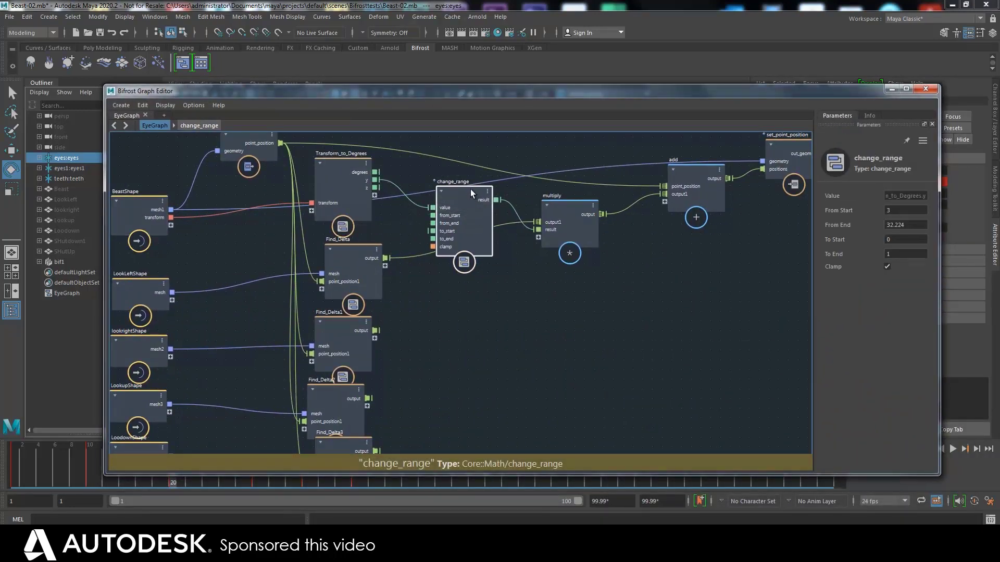
drag(432, 185, 451, 203)
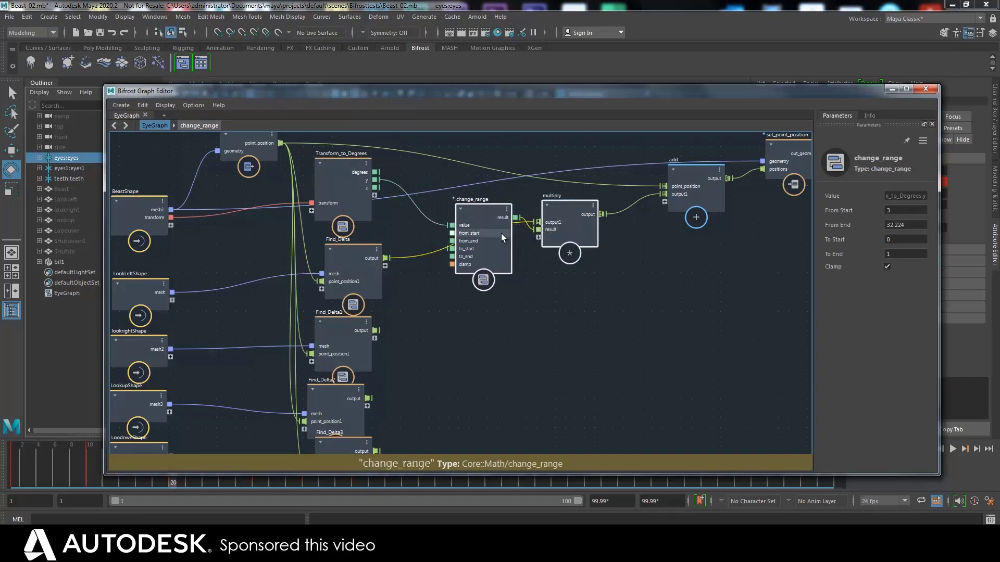
key(ctrl+d)
drag(501, 263, 490, 312)
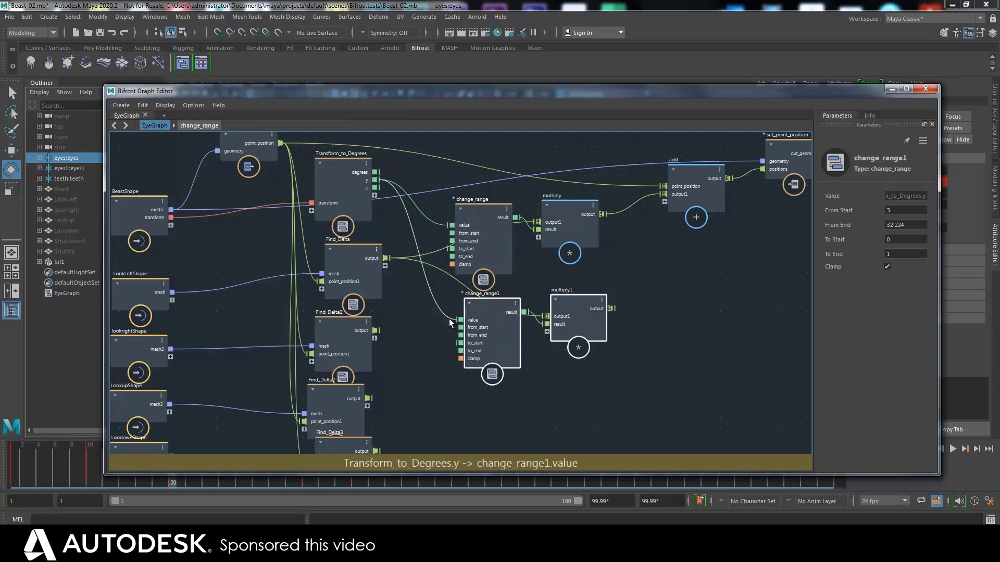
drag(375, 330, 489, 329)
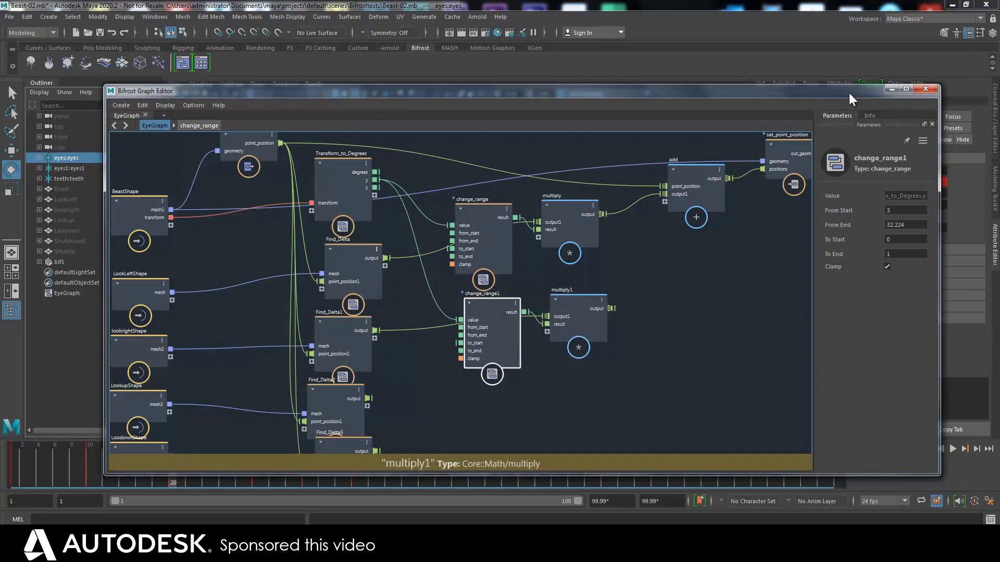
- Set change_range1's From End to -25.6 and connect multiply1's output to a new input on the add node
drag(848, 93, 666, 96)
click(725, 228)
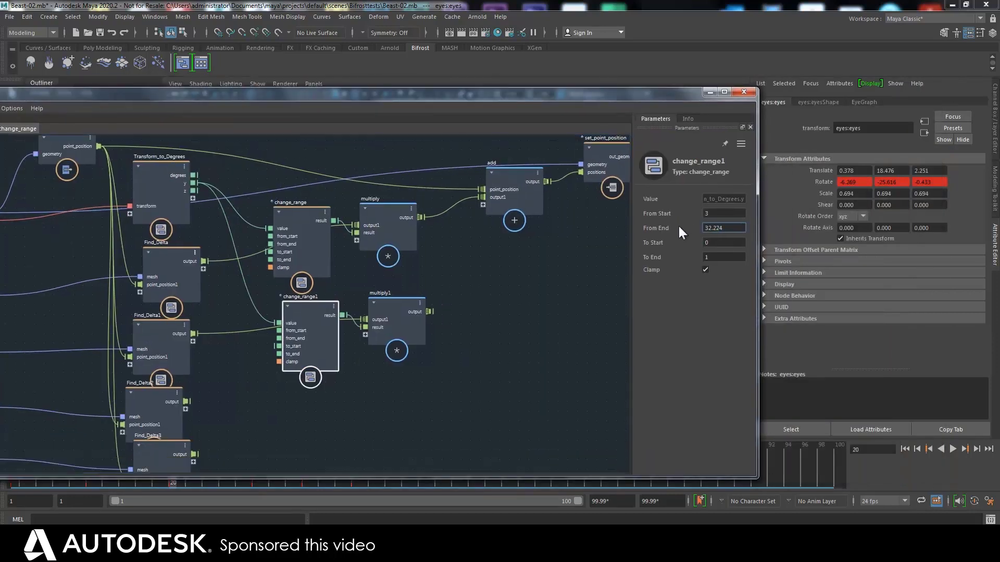
double_click(701, 227)
text(-25.6)
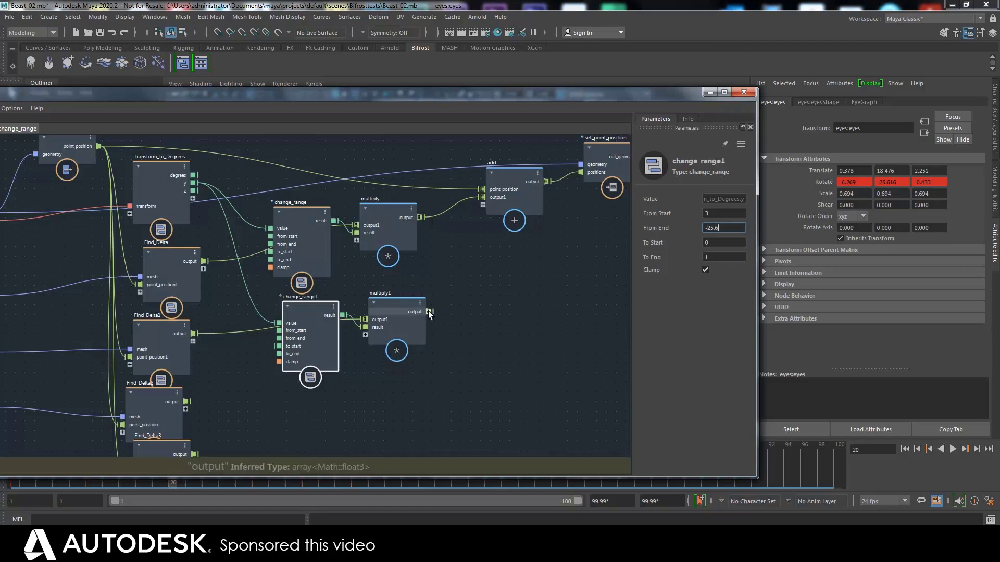
drag(428, 310, 480, 204)
- Scrub the timeline between frames 1 and 36 to examine the eye's rotation and deformation, and save the scene
click(713, 92)
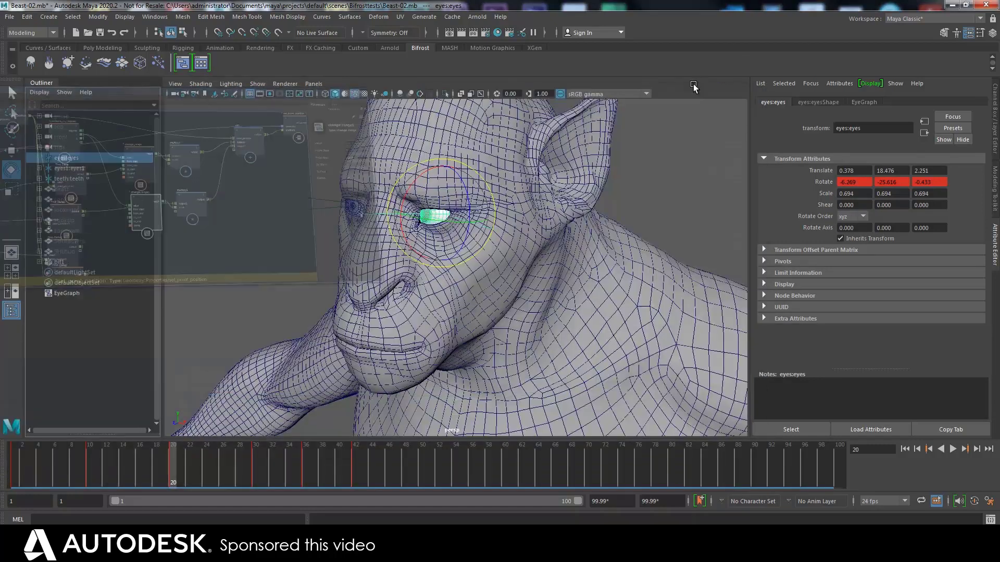
drag(169, 460, 305, 446)
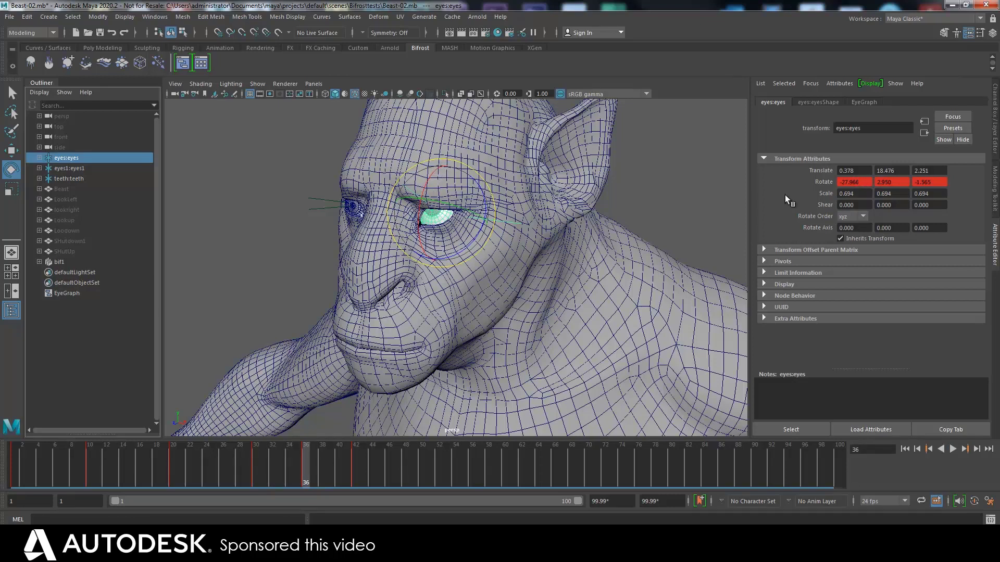
drag(305, 460, 3, 473)
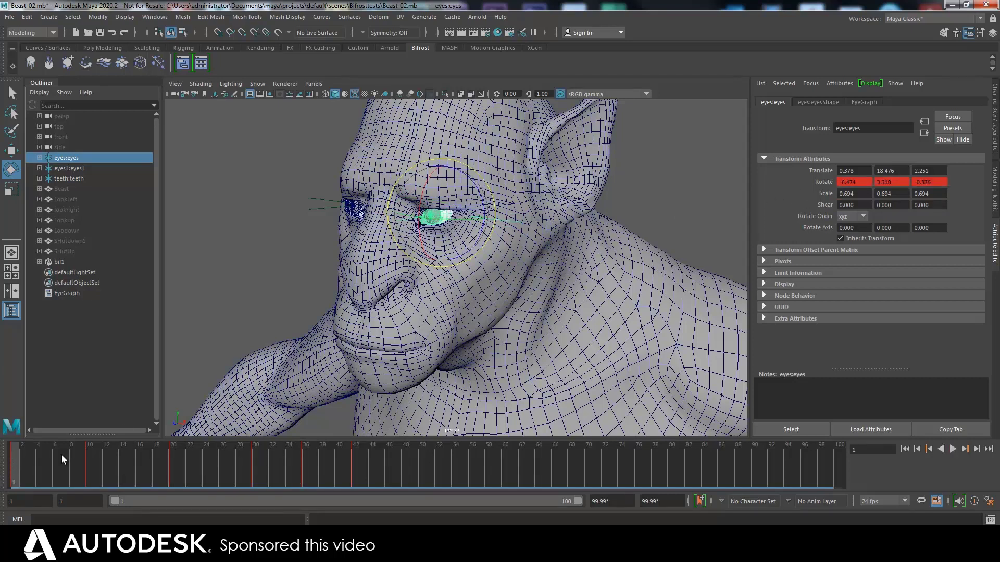
drag(11, 467, 304, 459)
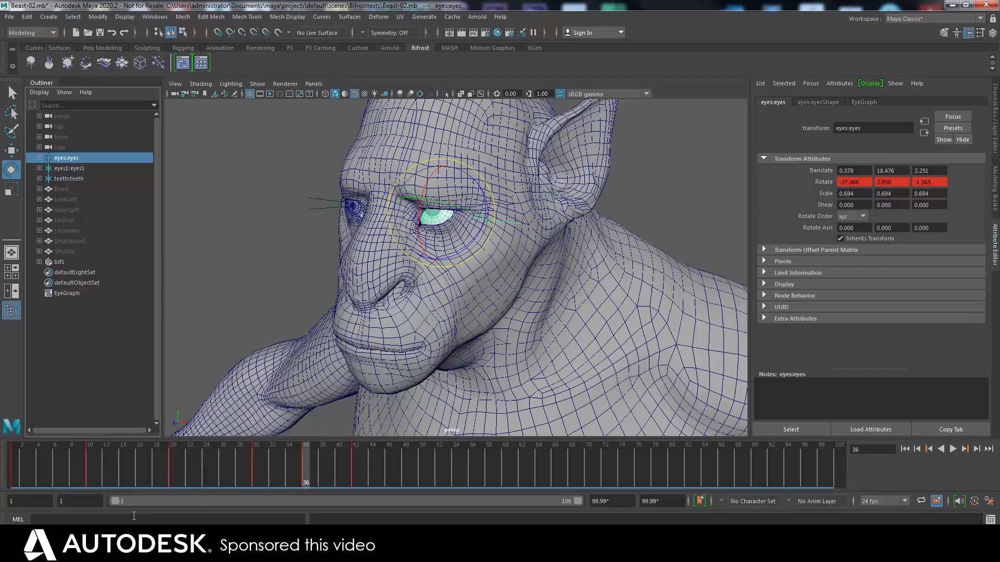
click(9, 16)
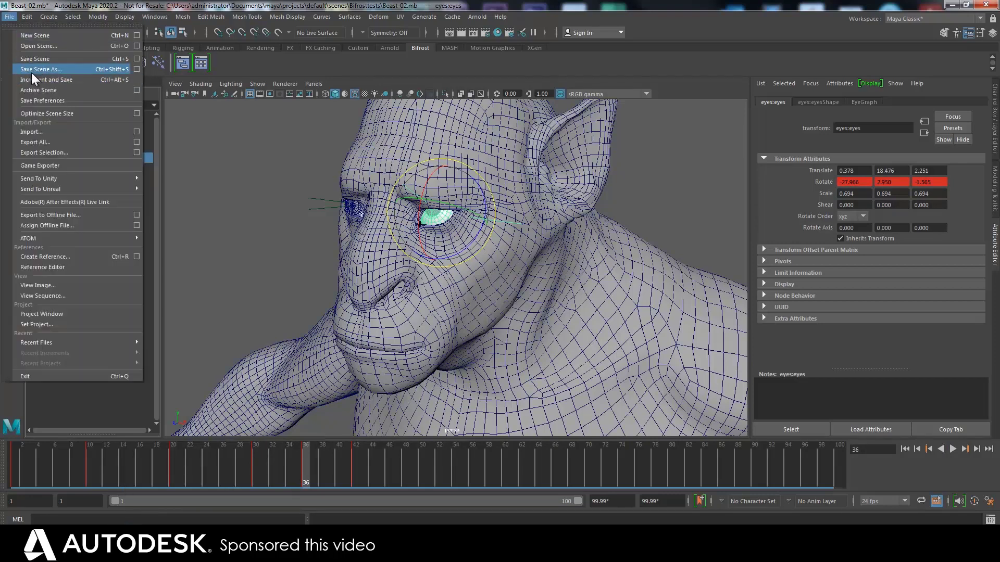
click(33, 58)
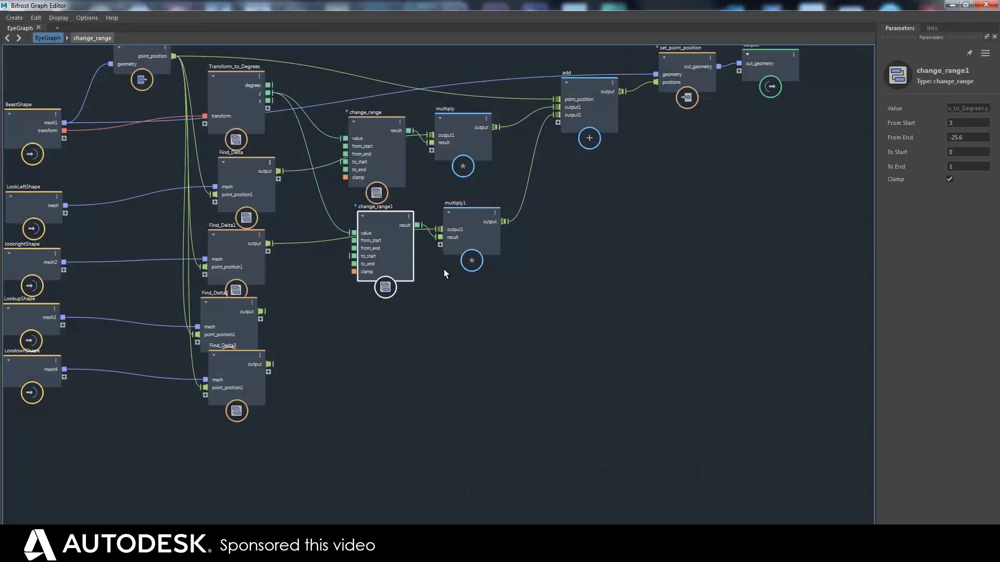
- Duplicate change_range1 and multiply1 below the originals, connect Find_Delta2's output to multiply2, and connect multiply2 to a new add input
alt+middle_drag(583, 286, 620, 291)
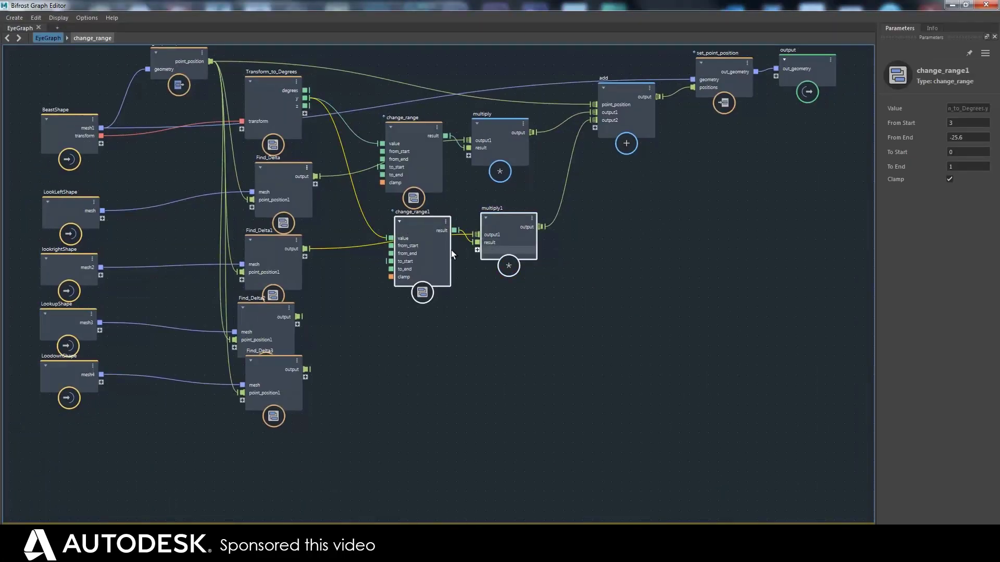
key(ctrl+v)
drag(435, 261, 406, 318)
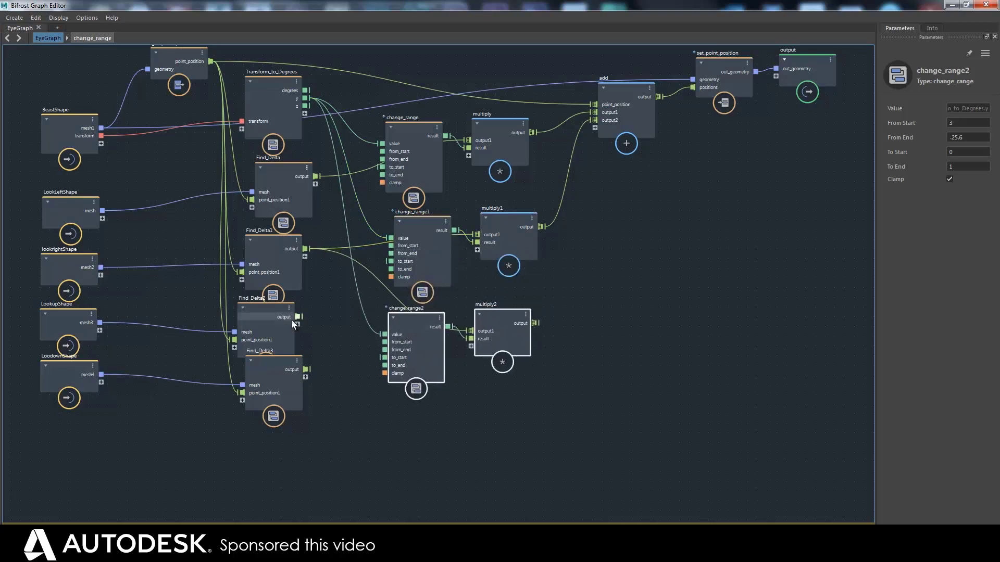
drag(296, 316, 471, 330)
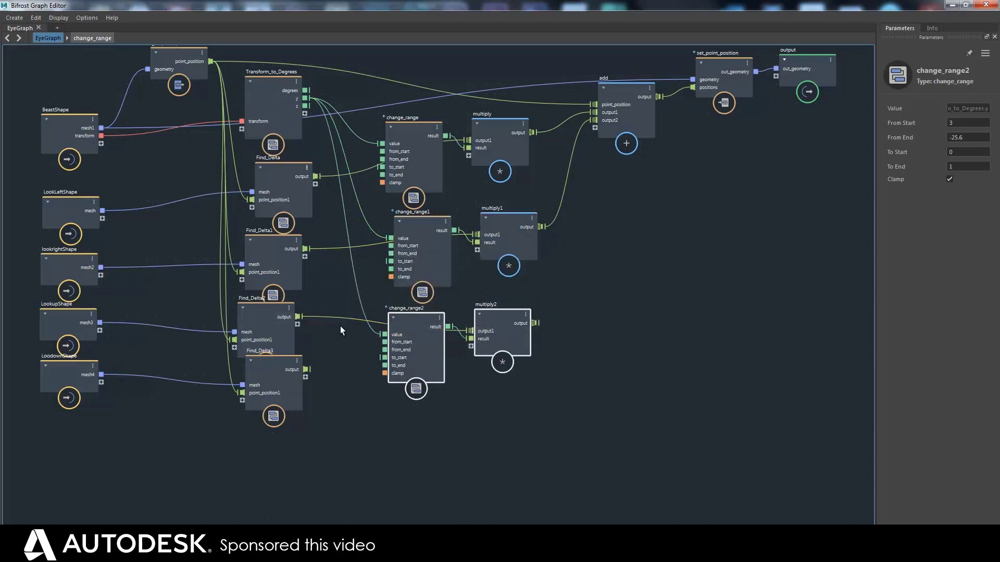
drag(535, 323, 607, 124)
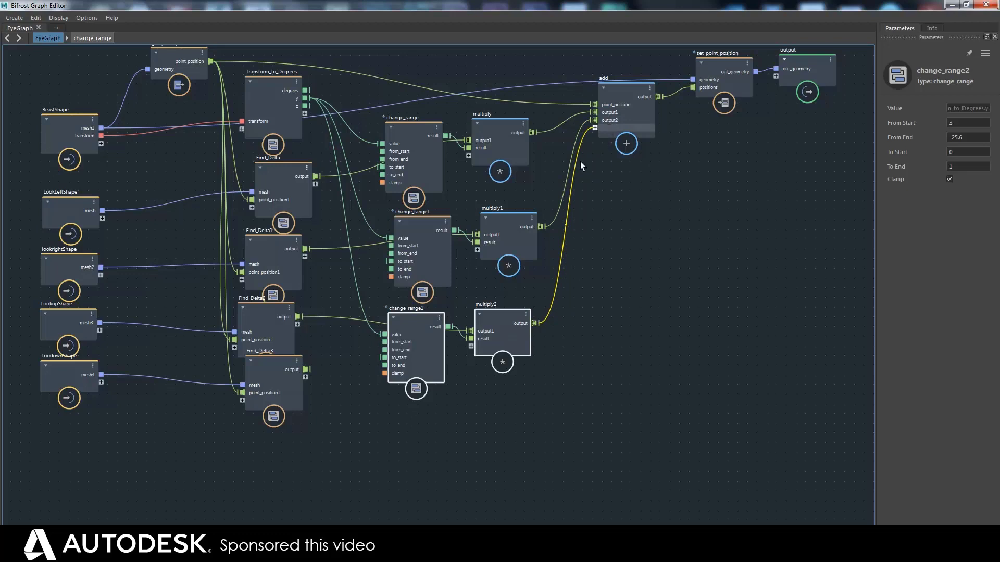
double_click(409, 342)
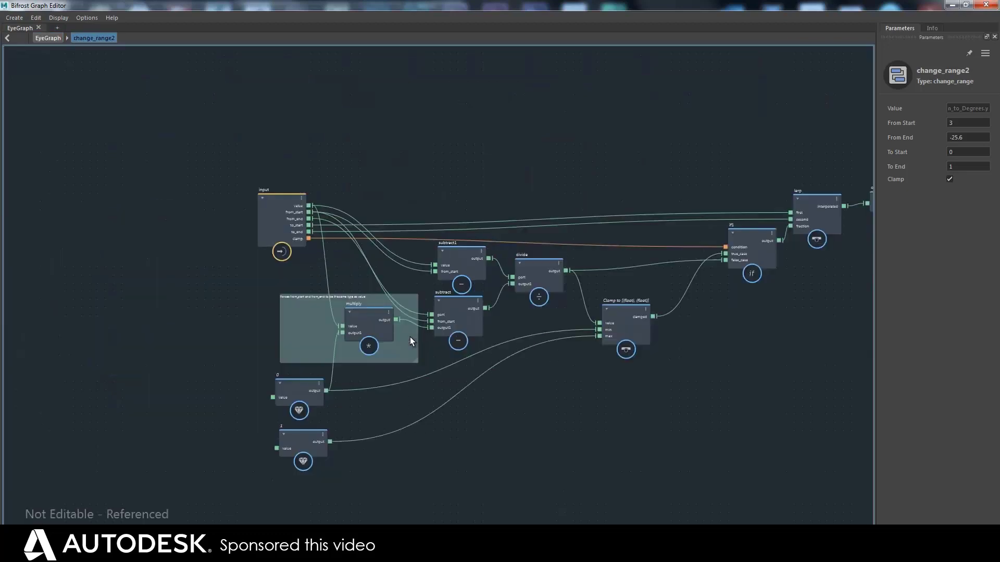
click(52, 40)
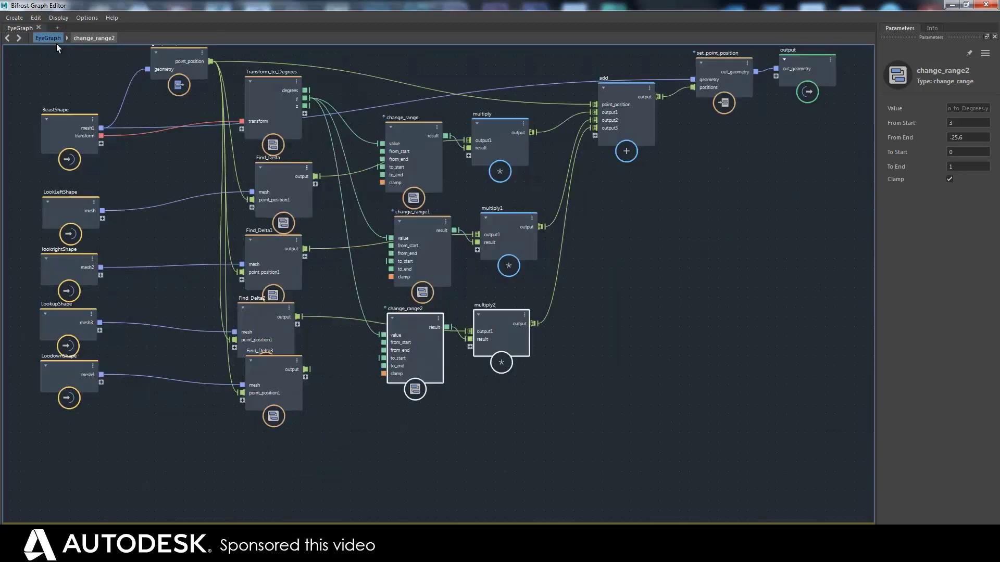
- Check the eye's Rotate X values along the timeline and set change_range2's From Start to -6 and From End to -28
click(951, 6)
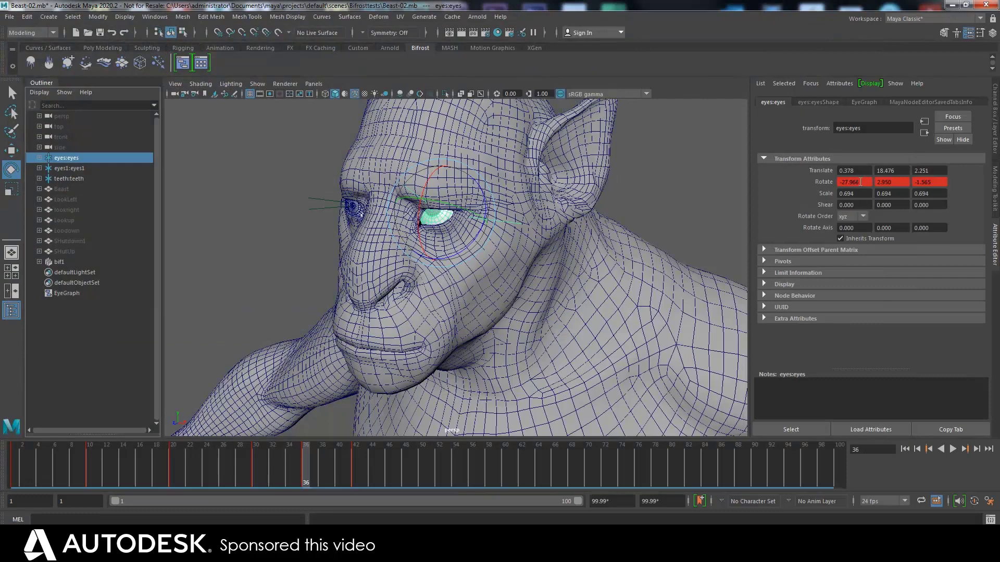
drag(305, 458, 47, 462)
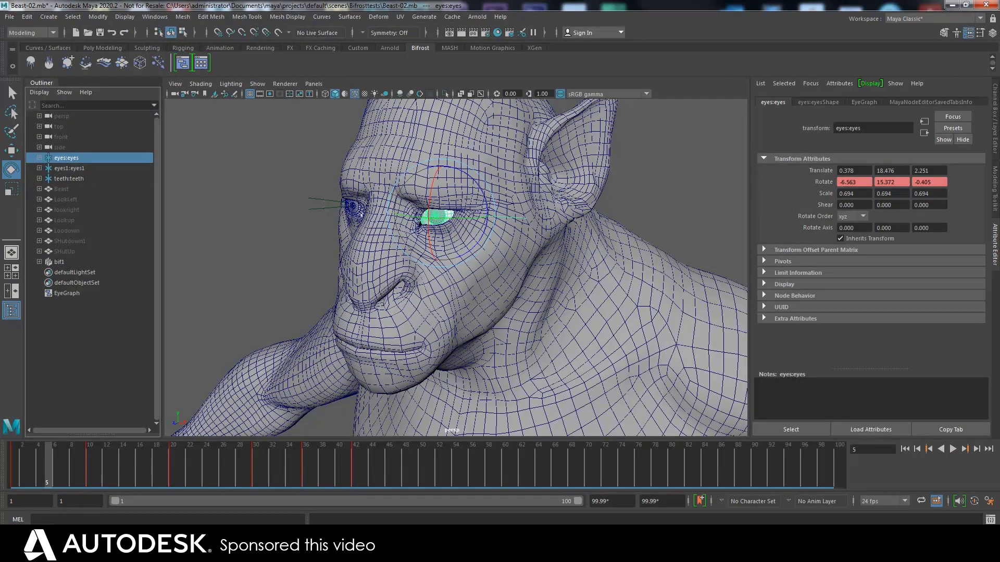
key(alt+Tab)
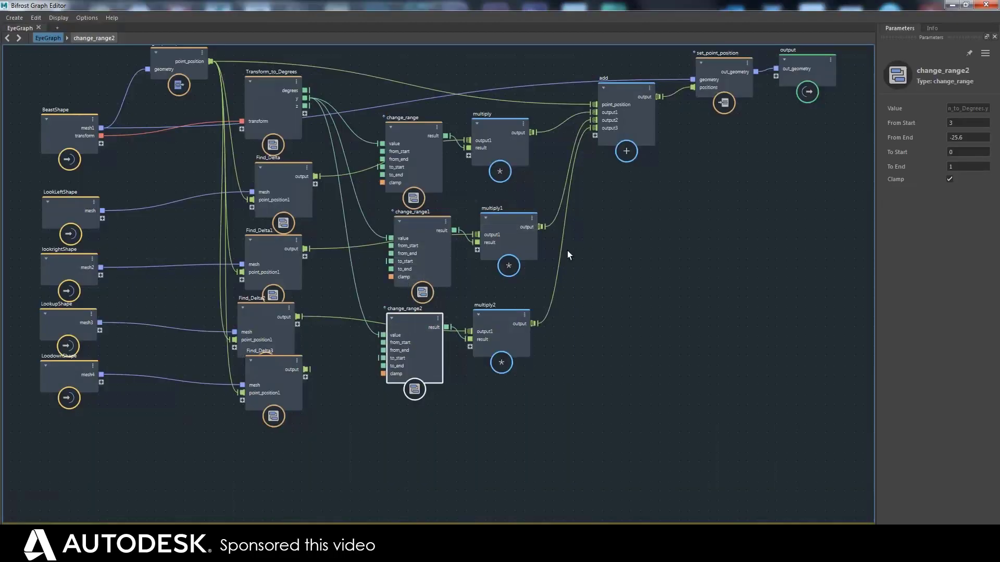
double_click(951, 124)
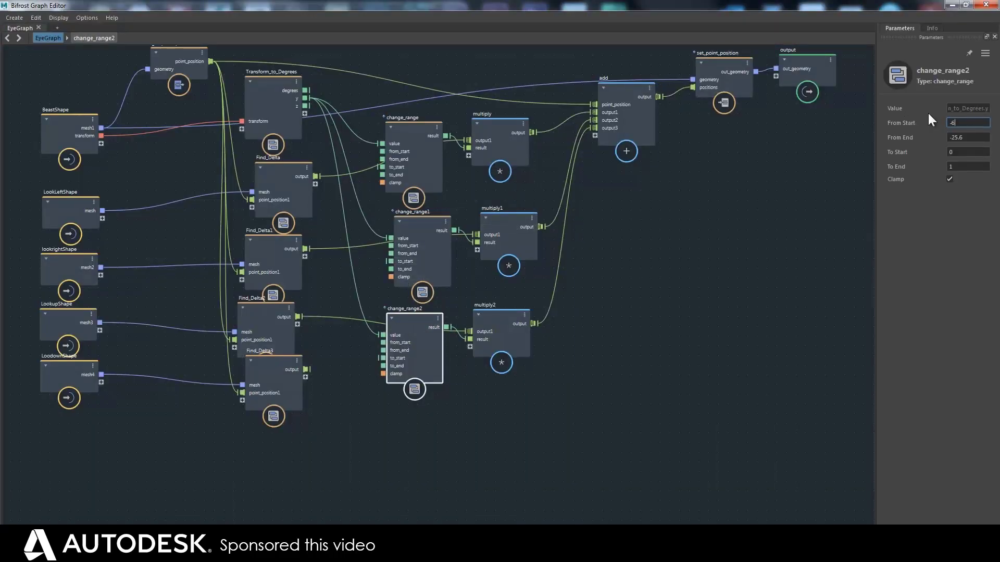
double_click(949, 136)
- Play the animation and scrub the timeline to check how the eye area deforms
click(951, 5)
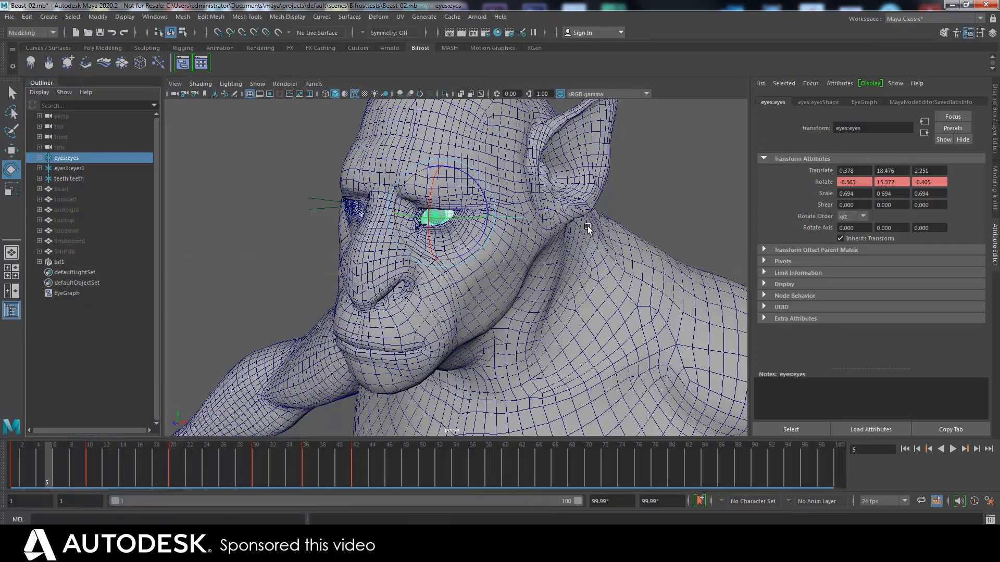
key(alt+v)
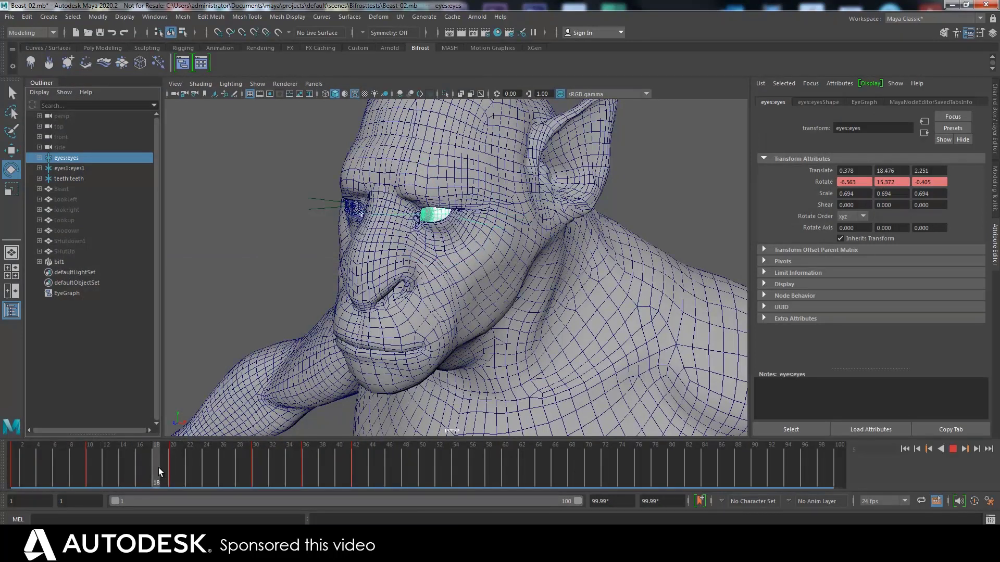
mouse_move(119, 472)
mouse_down()
mouse_move(254, 461)
mouse_move(98, 458)
mouse_move(171, 467)
mouse_move(119, 470)
mouse_move(165, 468)
mouse_up()
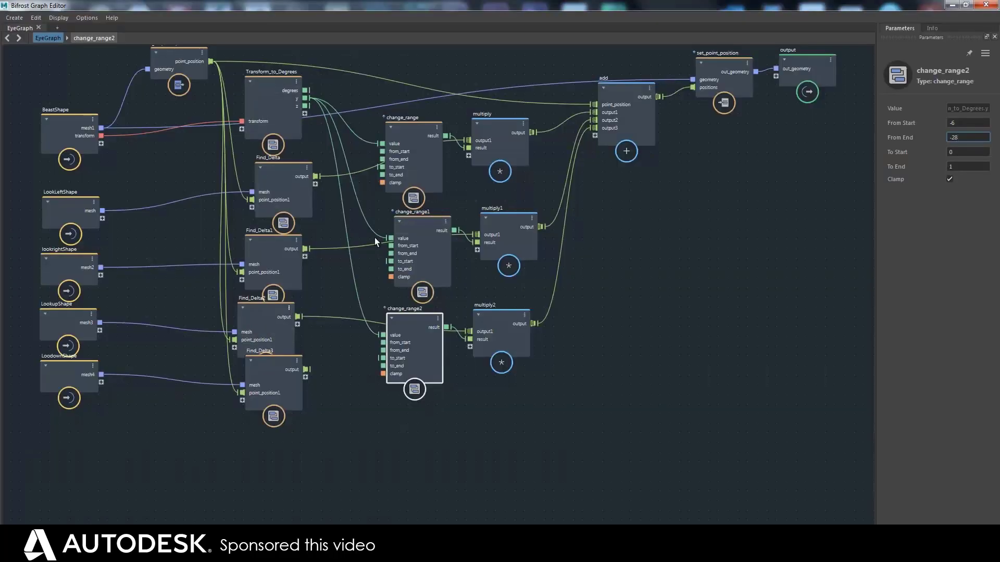
- Connect Transform_to_Degrees' degrees output to change_range2's value input and test the deformation by playing and scrubbing to frame 42
drag(305, 91, 383, 335)
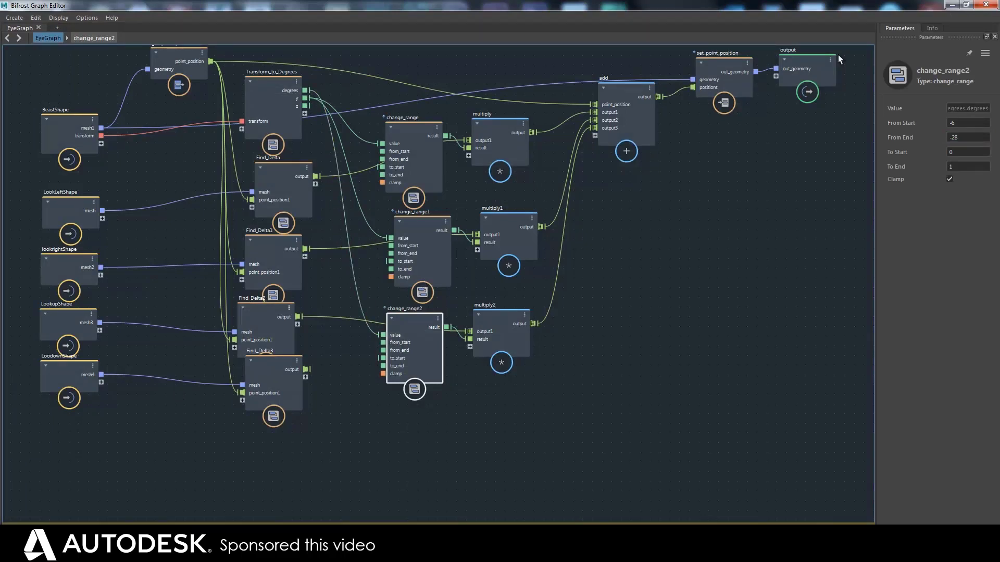
click(952, 5)
key(alt+v)
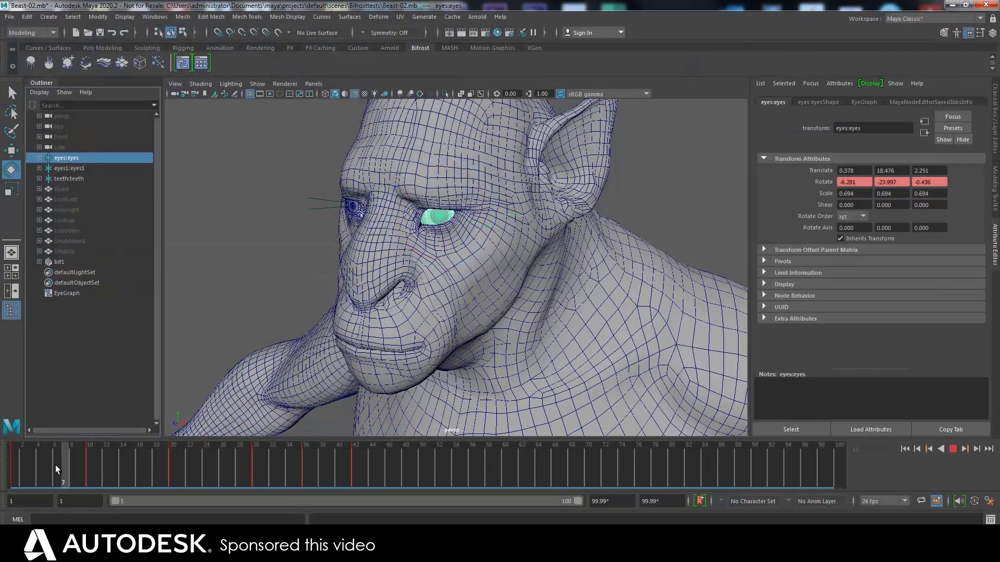
mouse_move(267, 483)
mouse_down()
mouse_move(314, 465)
mouse_move(255, 476)
mouse_move(356, 466)
mouse_up()
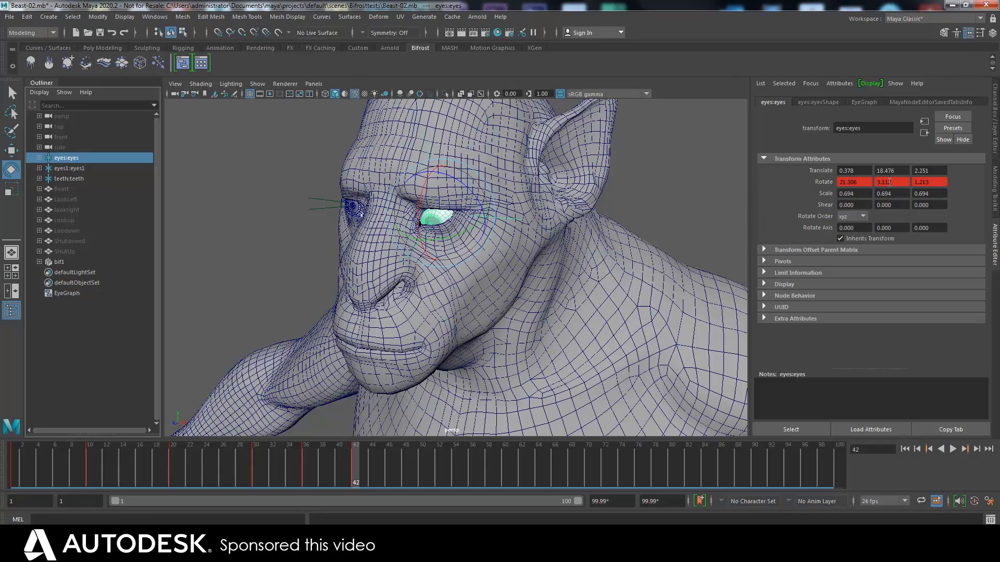
- Replay the animation from frame 1, examine the eye's Rotate values at frame 42, and return to the Bifrost graph
drag(354, 461, 13, 452)
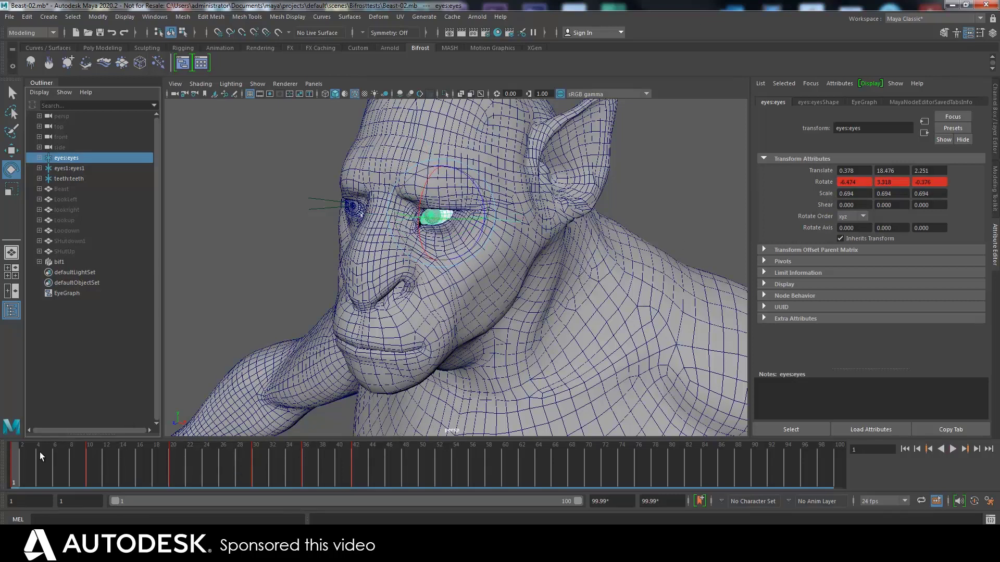
key(alt+v)
key(Escape)
drag(15, 467, 356, 468)
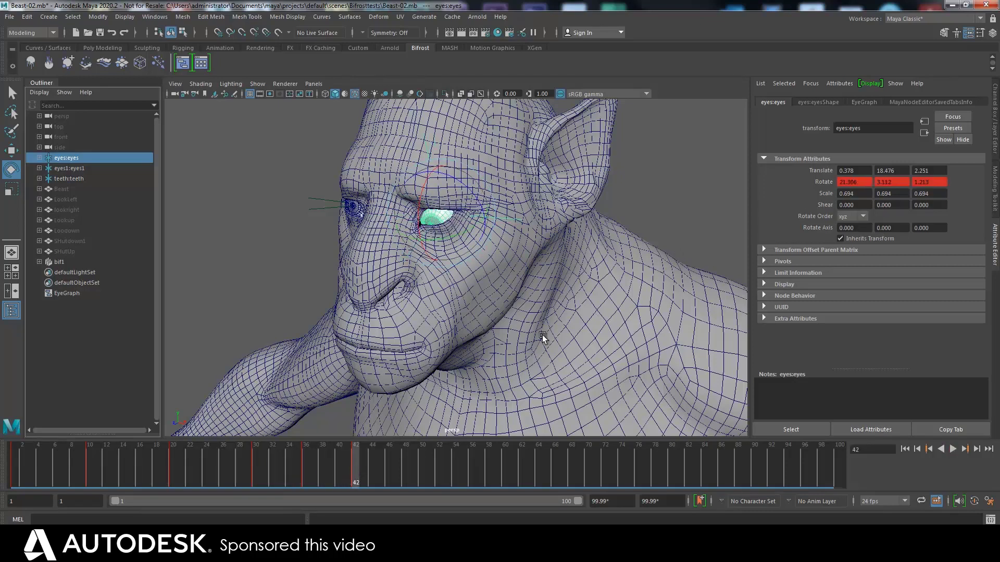
mouse_move(696, 507)
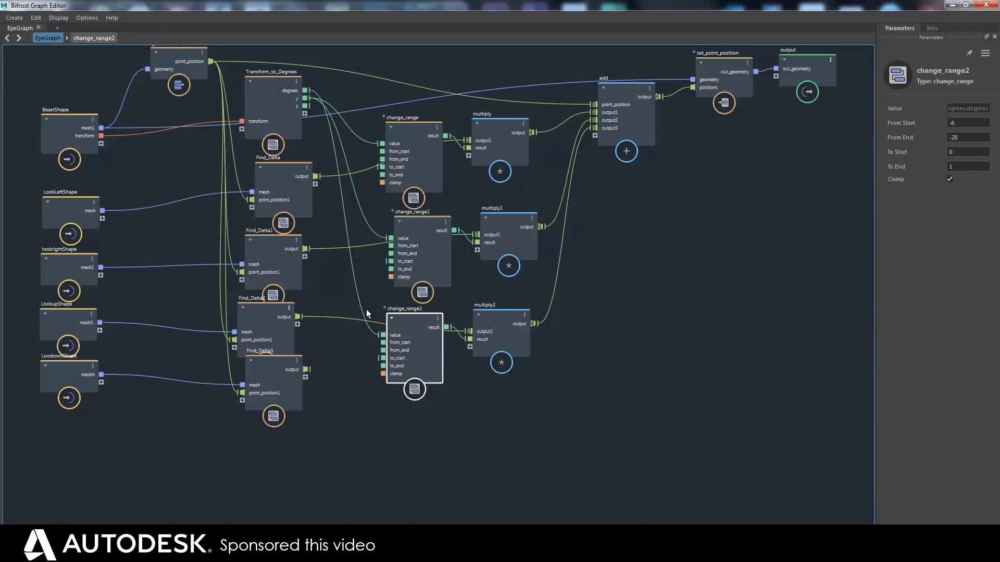
- Duplicate change_range2 and multiply2 with their connections, place the copies below, and set change_range3's From End to 21
shift+click(512, 339)
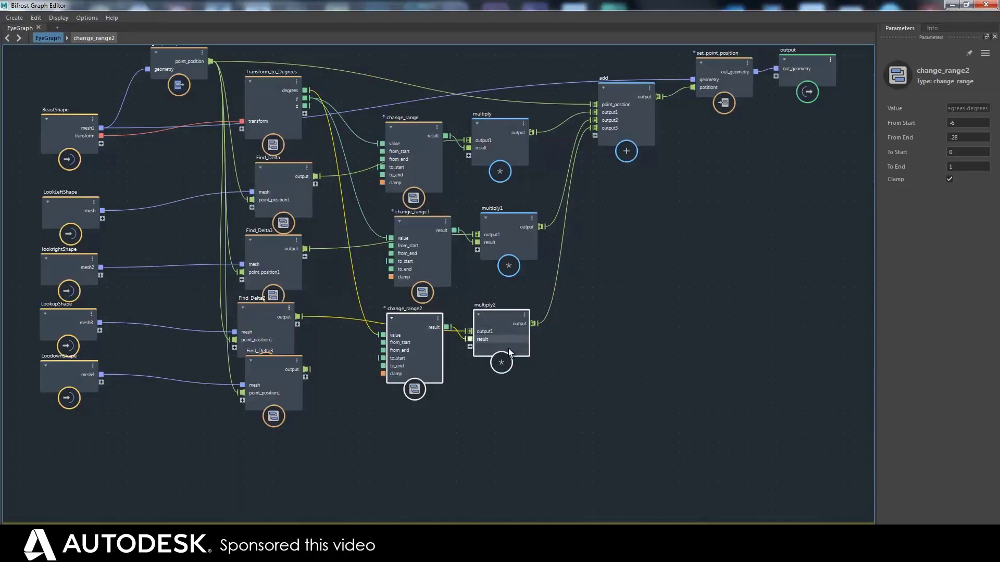
key(ctrl+d)
drag(521, 368, 404, 448)
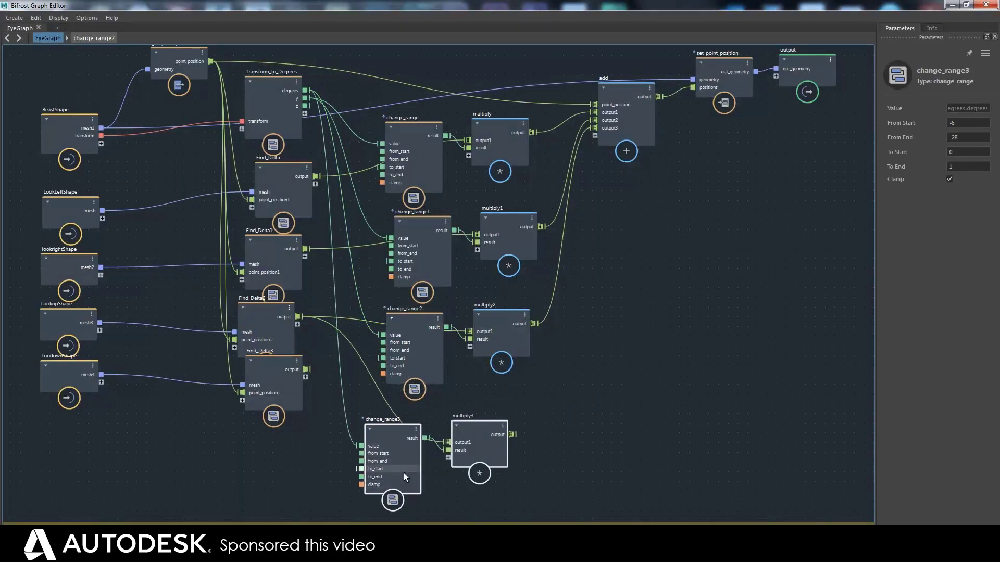
double_click(953, 138)
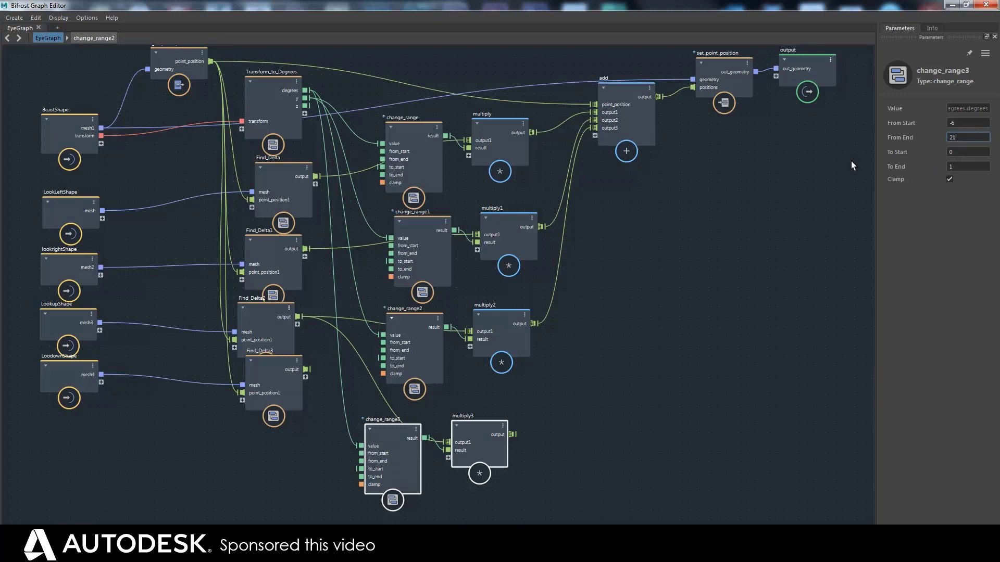
- Connect Find_Delta3's output to multiply3's output1 input, and feed multiply3's output into the add node as output4
drag(306, 369, 449, 442)
drag(513, 433, 603, 135)
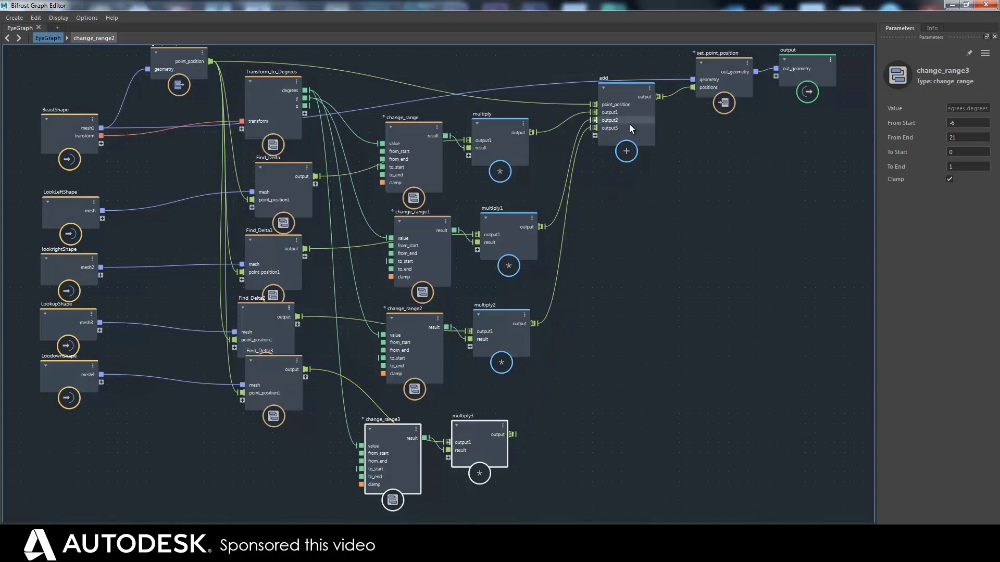
drag(512, 434, 667, 161)
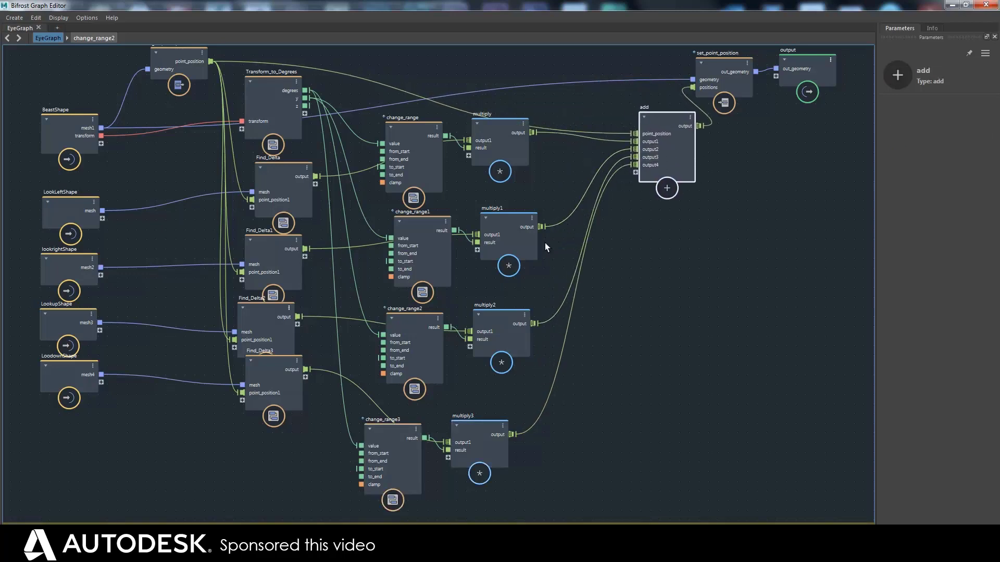
- Tidy the graph layout by repositioning multiply3, change_range3, multiply, output, set_point_position and Transform_to_Degrees
drag(499, 427, 530, 406)
mouse_move(389, 444)
mouse_down()
mouse_move(415, 429)
mouse_move(402, 432)
mouse_up()
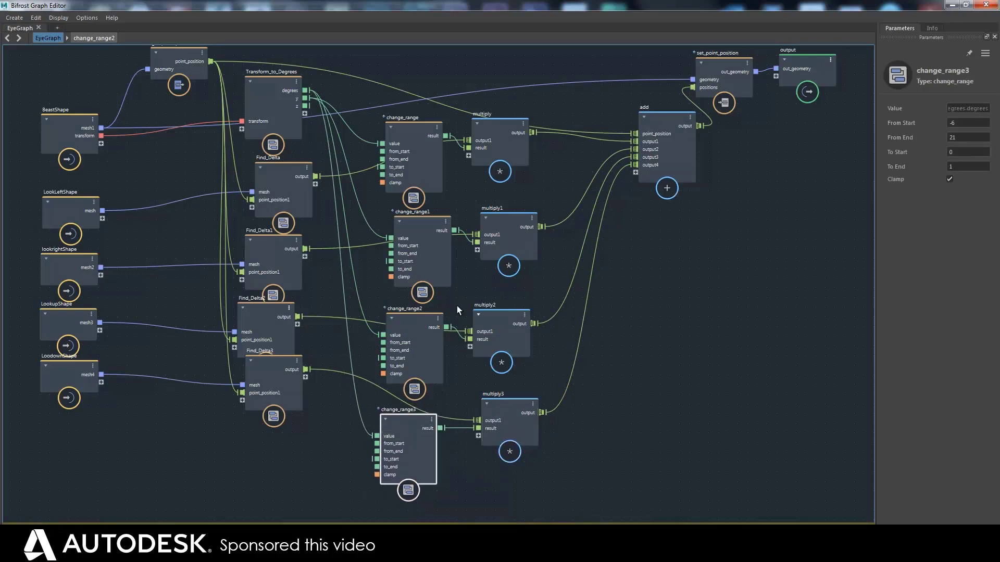
drag(508, 133, 508, 155)
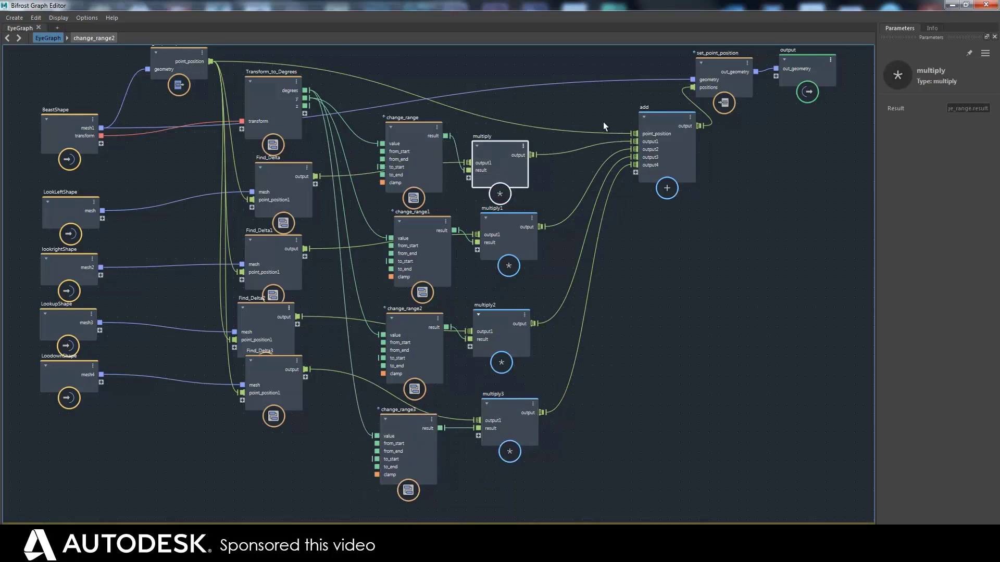
drag(819, 82, 847, 75)
drag(733, 82, 759, 85)
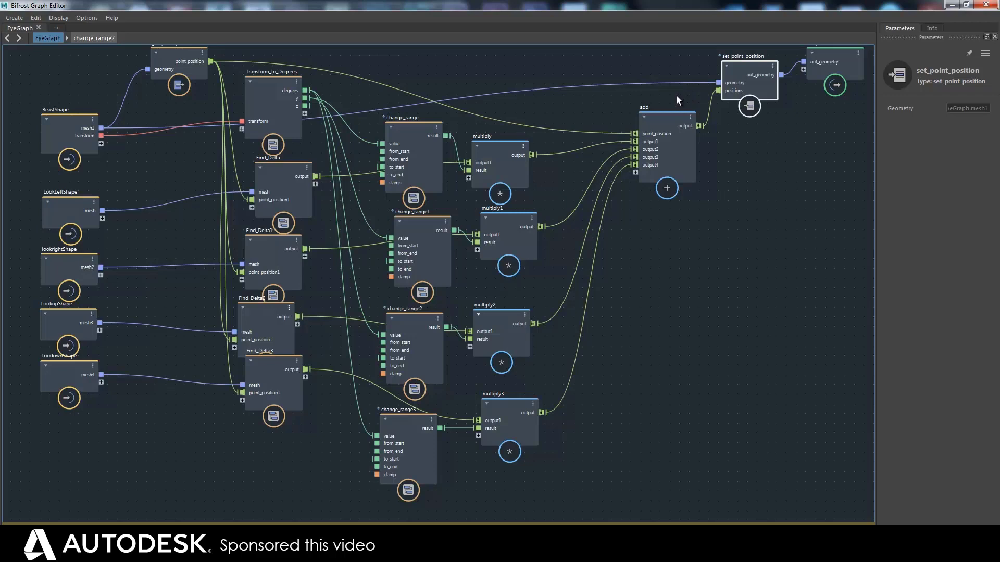
drag(275, 93, 275, 64)
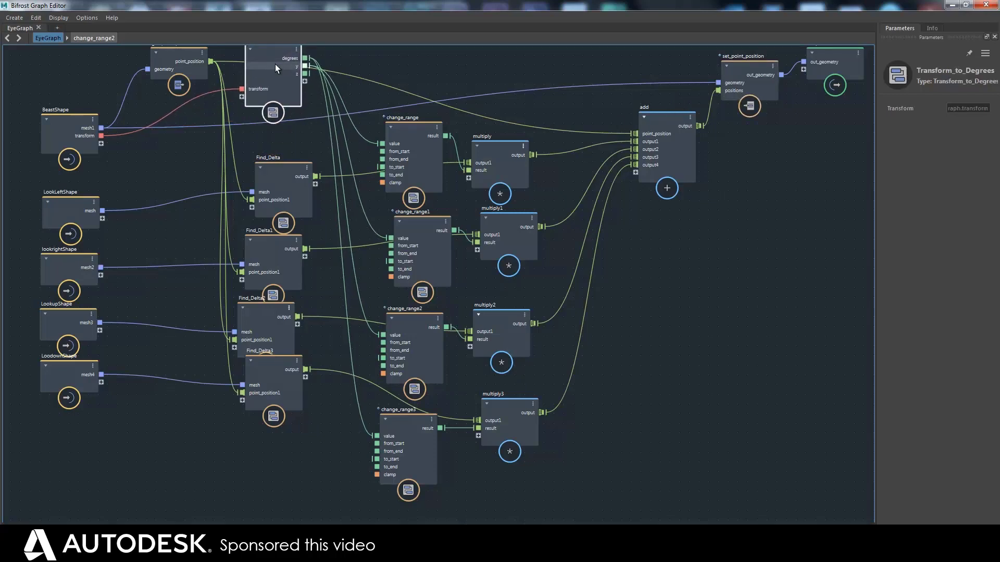
- Group all Find_Delta, change_range and multiply nodes into one compound, and place Transform_to_Degrees between the input shapes and the compound
drag(205, 131, 533, 469)
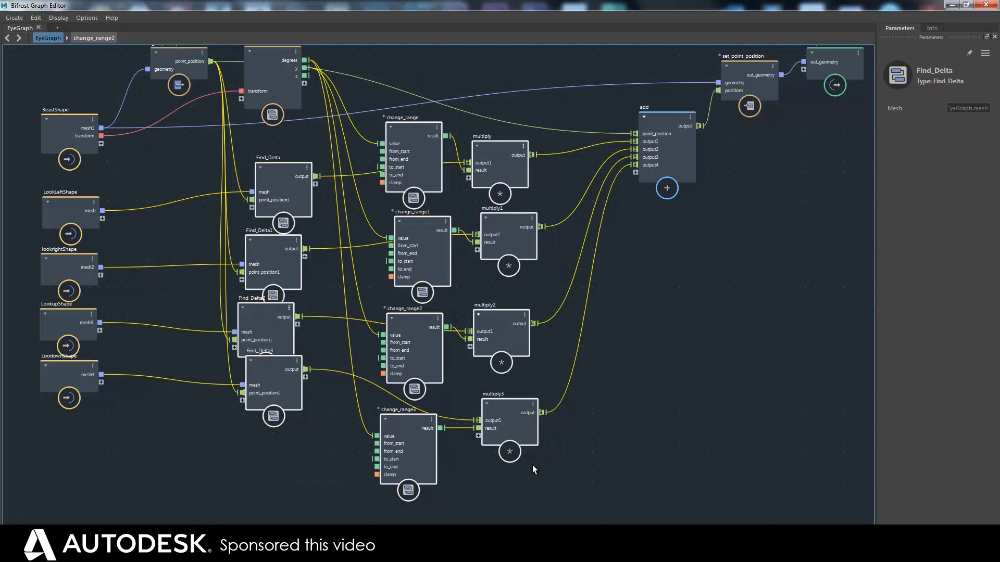
key(ctrl+g)
drag(389, 245, 422, 232)
drag(260, 73, 236, 182)
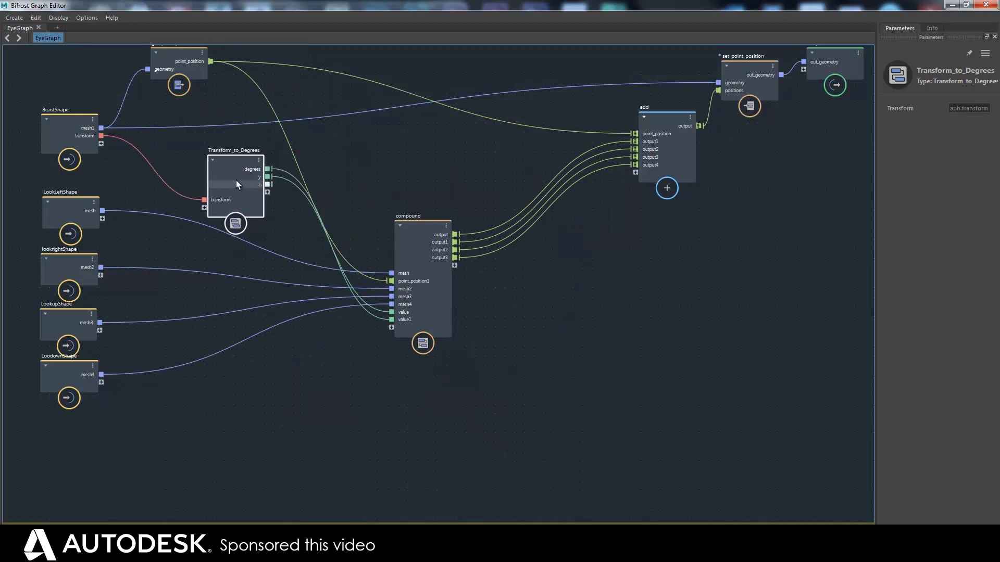
- Move the compound's point_position1 port above the mesh port and rename the compound eyesolver
right_click(404, 280)
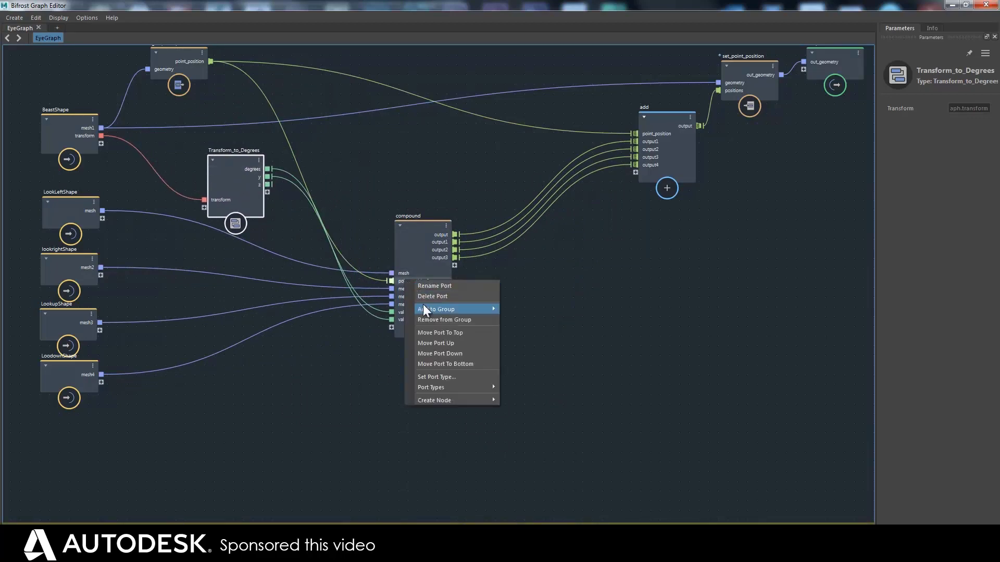
click(431, 341)
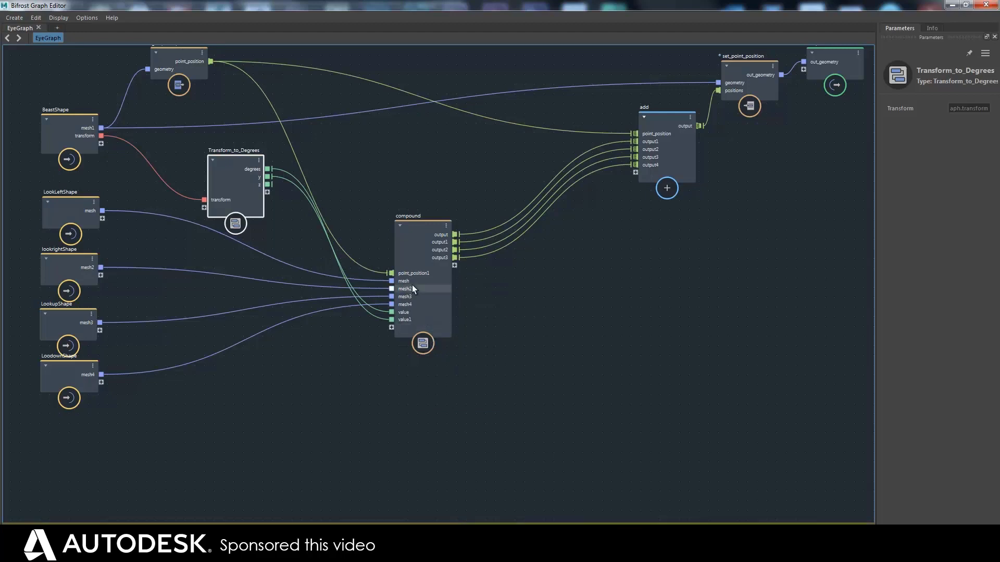
double_click(414, 215)
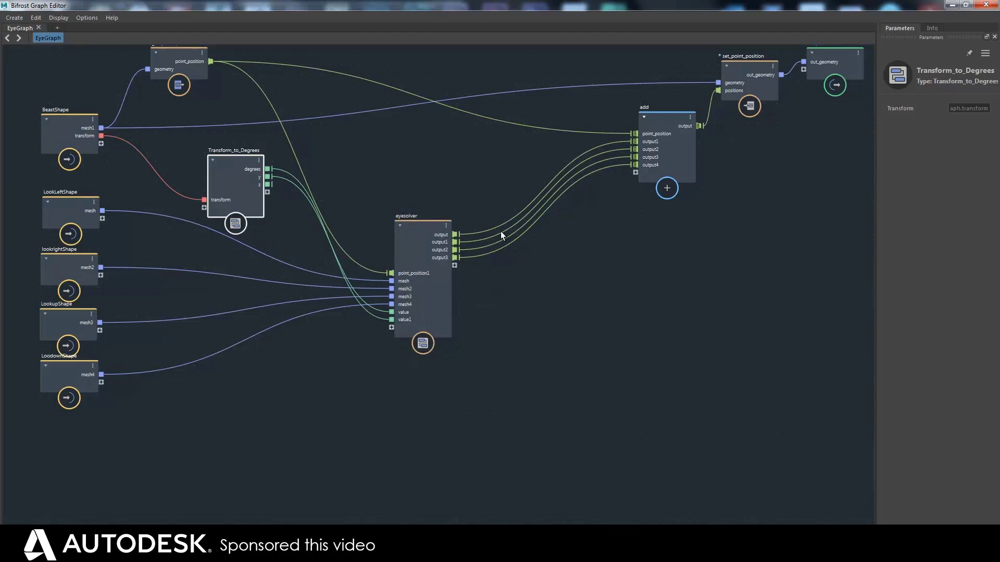
drag(429, 245, 434, 213)
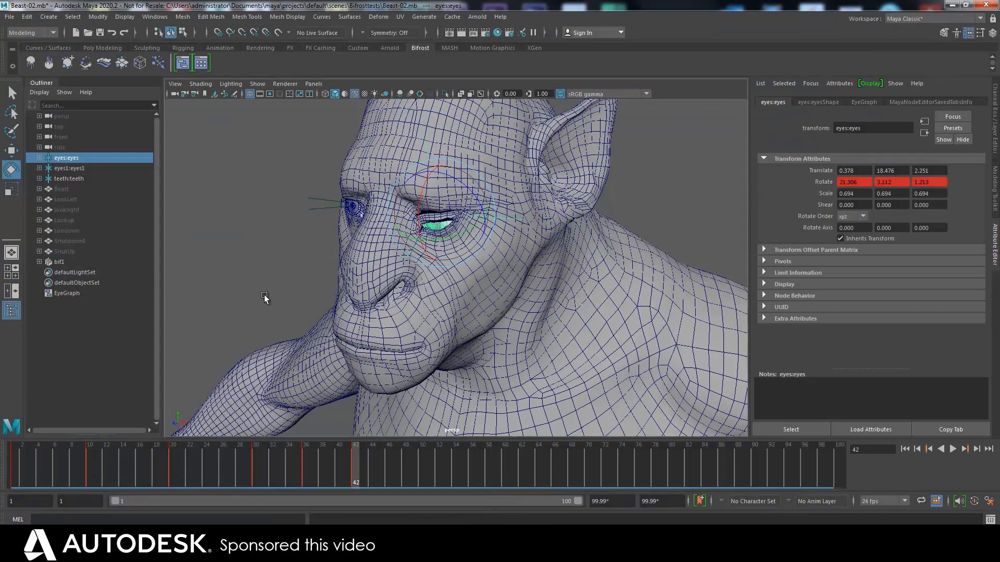
- Clear the selection in the Maya scene, play the animation, and scrub to frames 30 and 39 to check the eye deformation
click(217, 408)
key(alt+v)
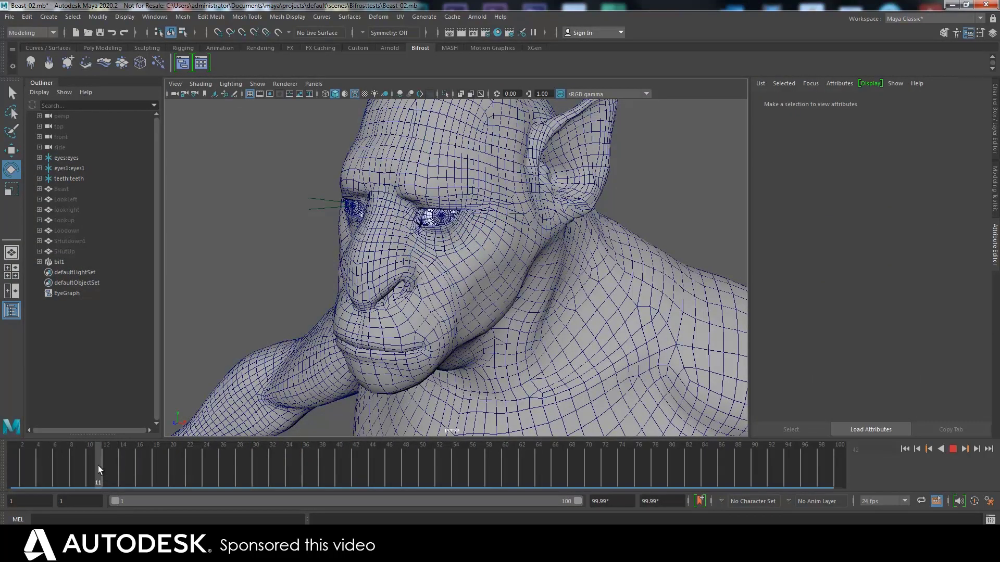
mouse_move(258, 464)
mouse_down()
mouse_move(378, 455)
mouse_move(58, 460)
mouse_move(373, 454)
mouse_move(245, 456)
mouse_move(254, 459)
mouse_up()
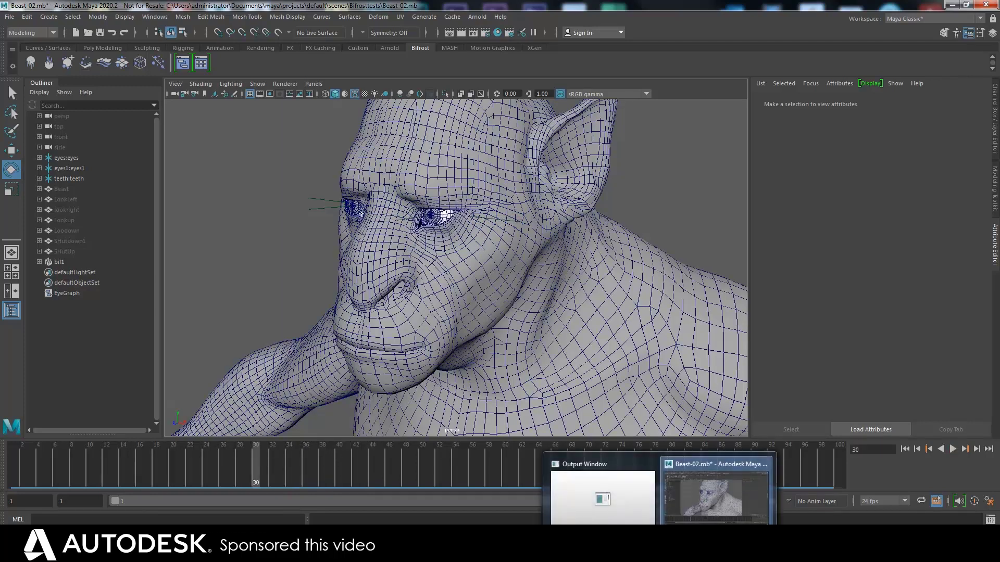
click(693, 551)
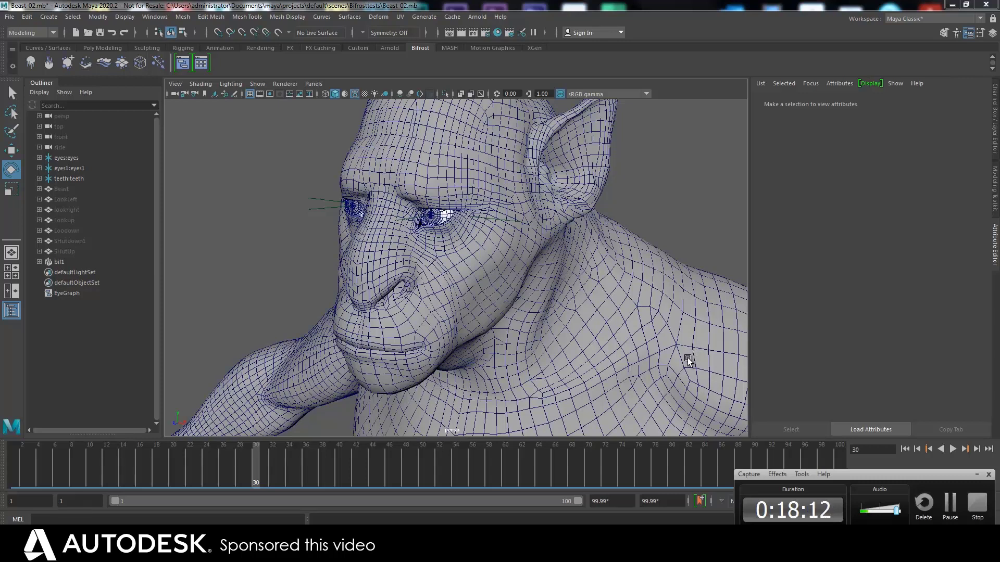
mouse_move(254, 464)
mouse_down()
mouse_move(47, 458)
mouse_move(145, 476)
mouse_move(354, 450)
mouse_move(265, 462)
mouse_move(118, 455)
mouse_move(159, 464)
mouse_move(330, 445)
mouse_move(380, 452)
mouse_move(101, 499)
mouse_move(358, 477)
mouse_move(151, 478)
mouse_move(354, 450)
mouse_move(133, 447)
mouse_move(218, 467)
mouse_move(383, 453)
mouse_move(84, 457)
mouse_move(232, 461)
mouse_move(367, 445)
mouse_move(79, 459)
mouse_move(167, 471)
mouse_move(358, 463)
mouse_move(306, 458)
mouse_move(333, 467)
mouse_up()
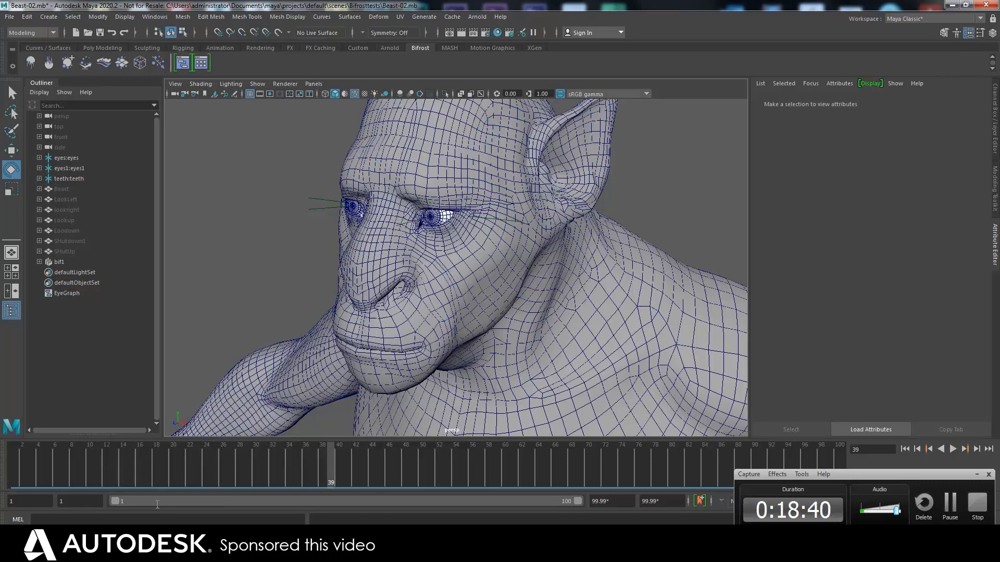